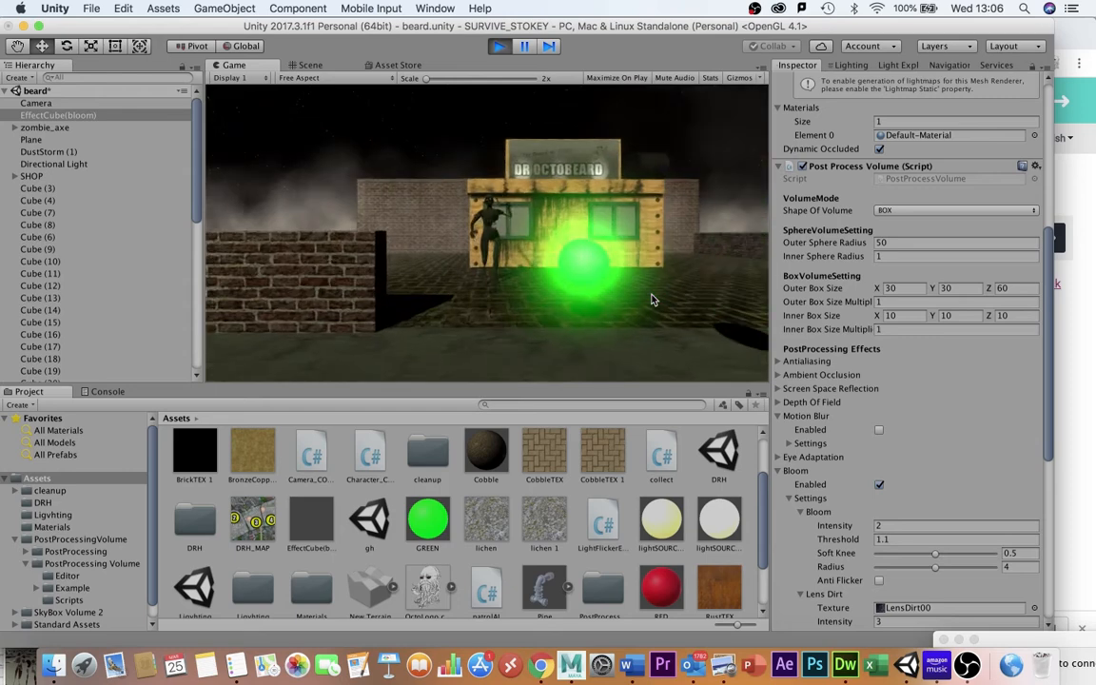
Walk the character toward the green spheres in play mode, then stop playing.
{"action": "key", "text": "Down"}
{"action": "key", "text": "Down"}
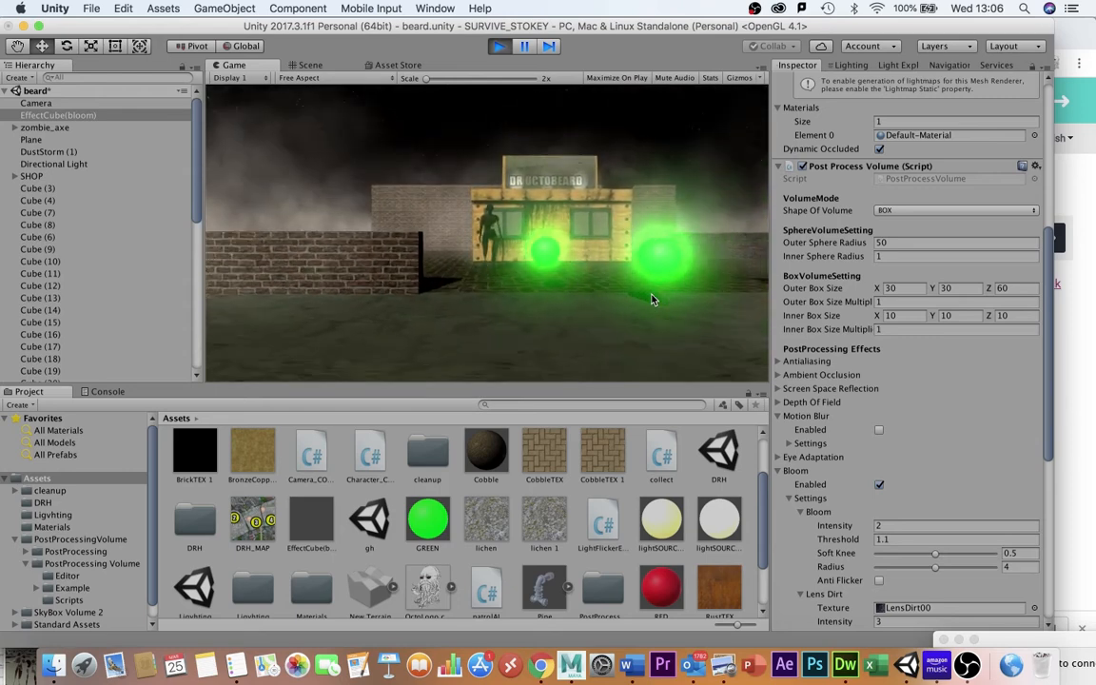
{"action": "left_click", "coordinate": [501, 47]}
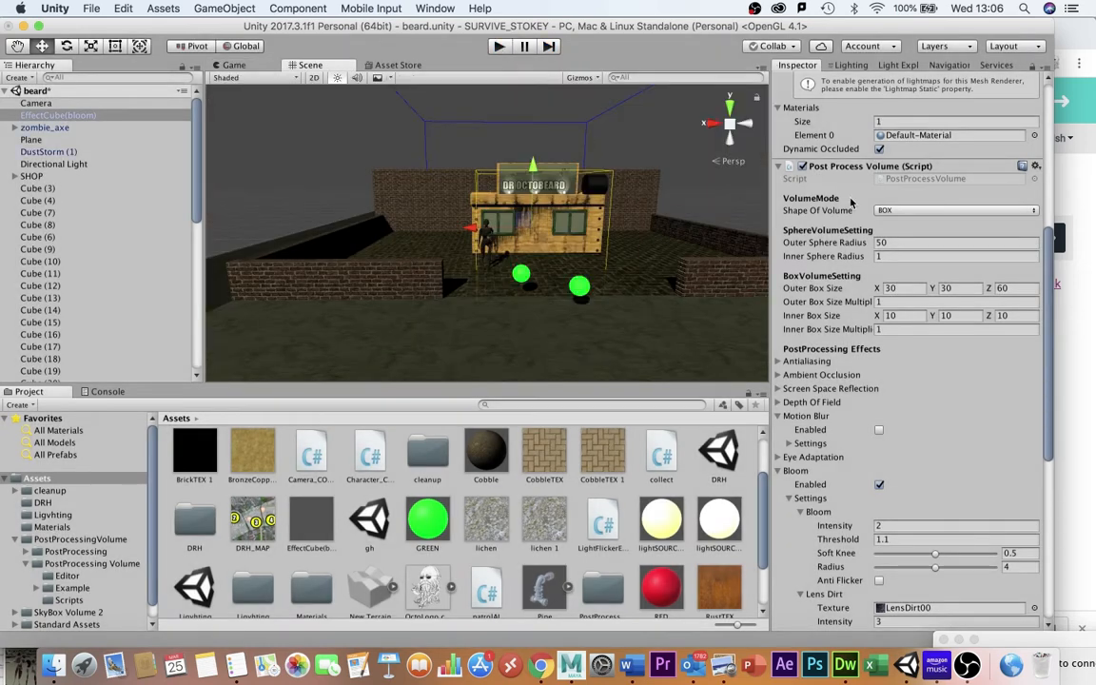
Browse the Post Processing Volume listing in the Asset Store and its author's YouTube channel.
{"action": "left_click", "coordinate": [397, 64]}
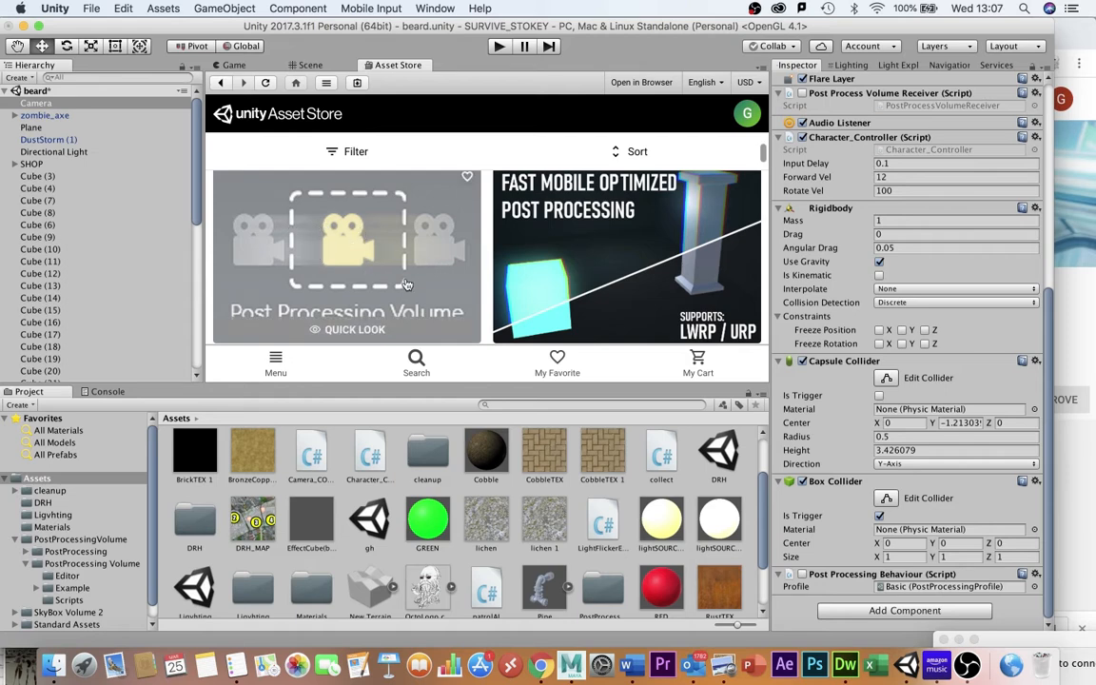
{"action": "scroll", "coordinate": [422, 187], "scroll_direction": "down", "scroll_amount": 2}
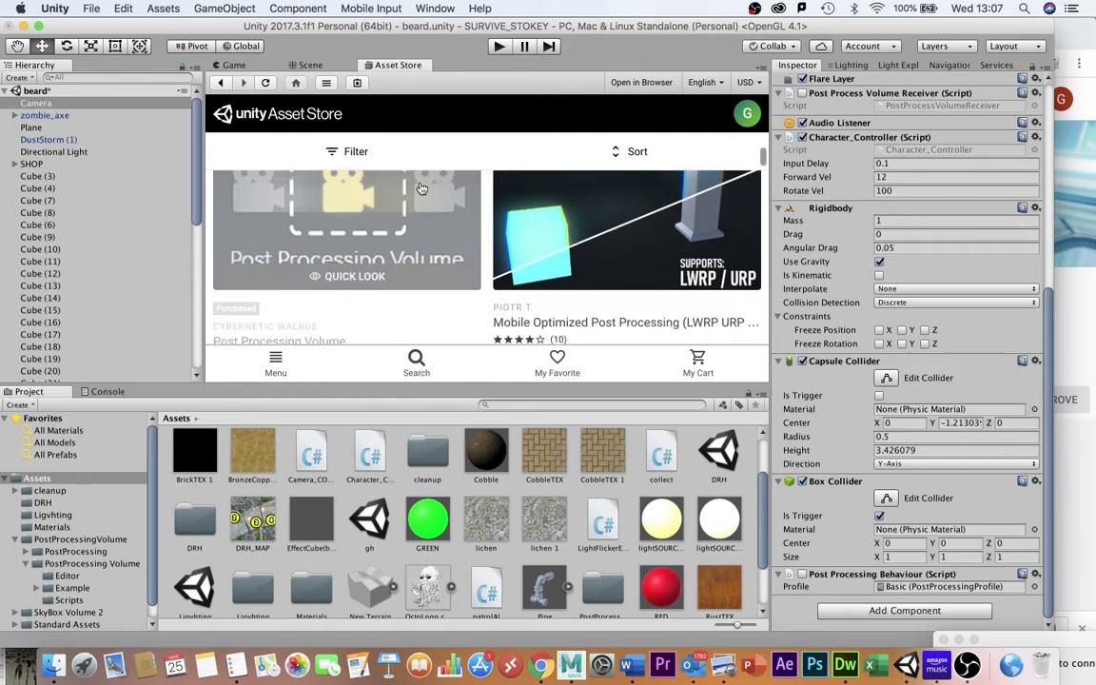
{"action": "scroll", "coordinate": [317, 244], "scroll_direction": "down", "scroll_amount": 2}
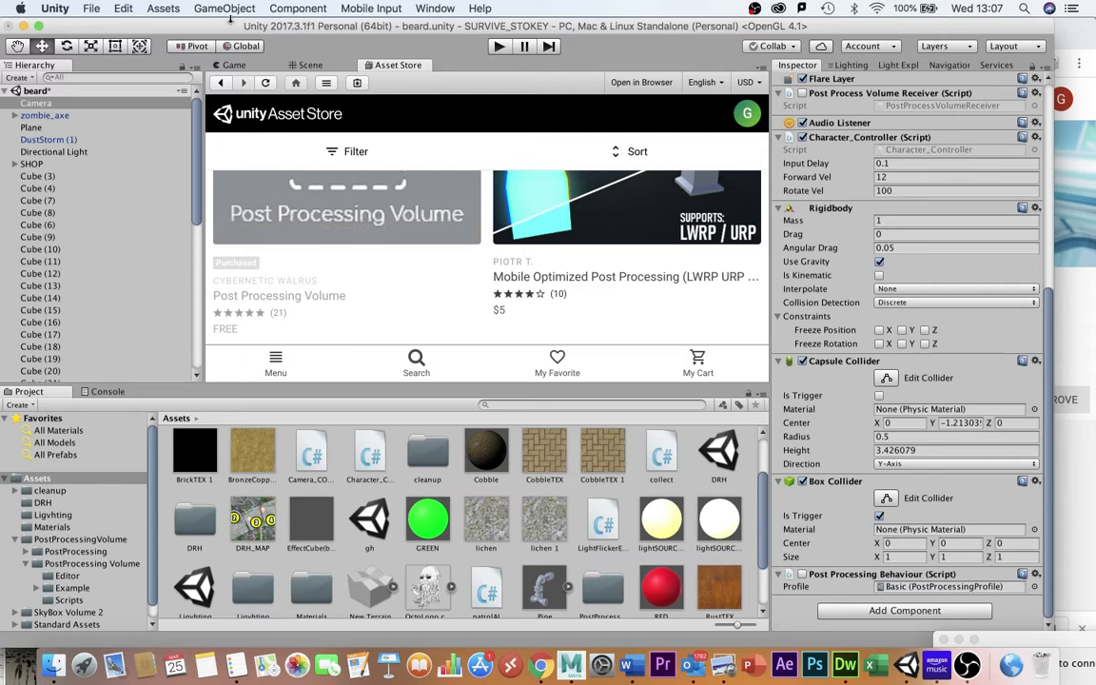
{"action": "key", "text": "super+Tab"}
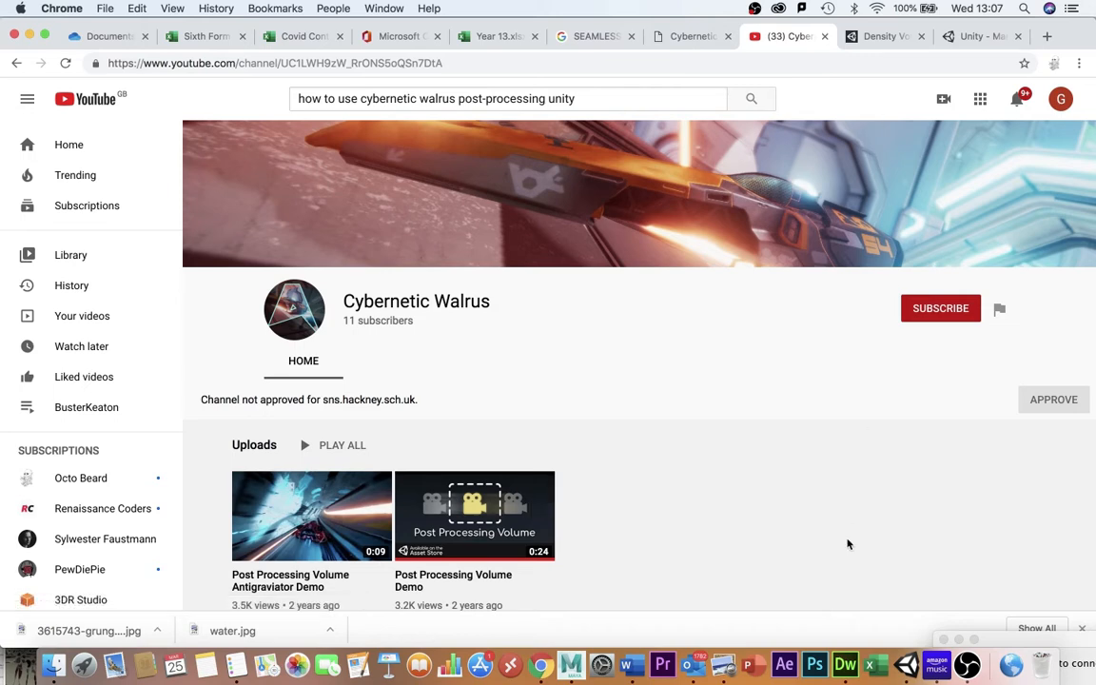
{"action": "left_click", "coordinate": [906, 664]}
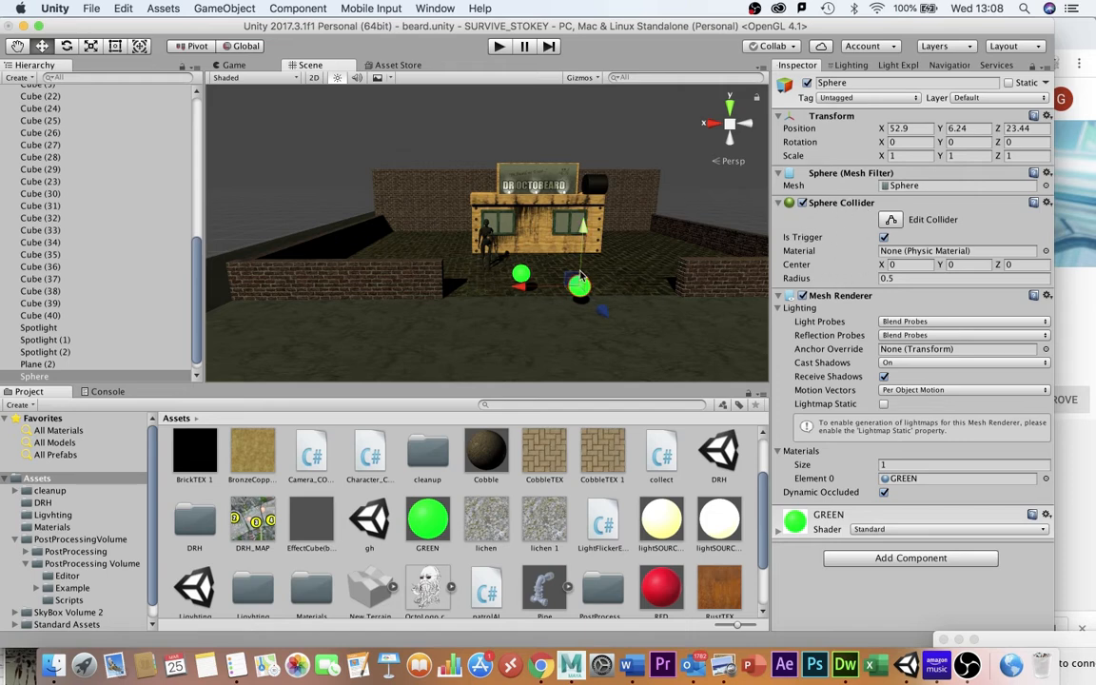
Frame the selected green sphere and enlarge its collider slightly with Edit Collider, to a radius of about 0.51.
{"action": "key", "text": "f"}
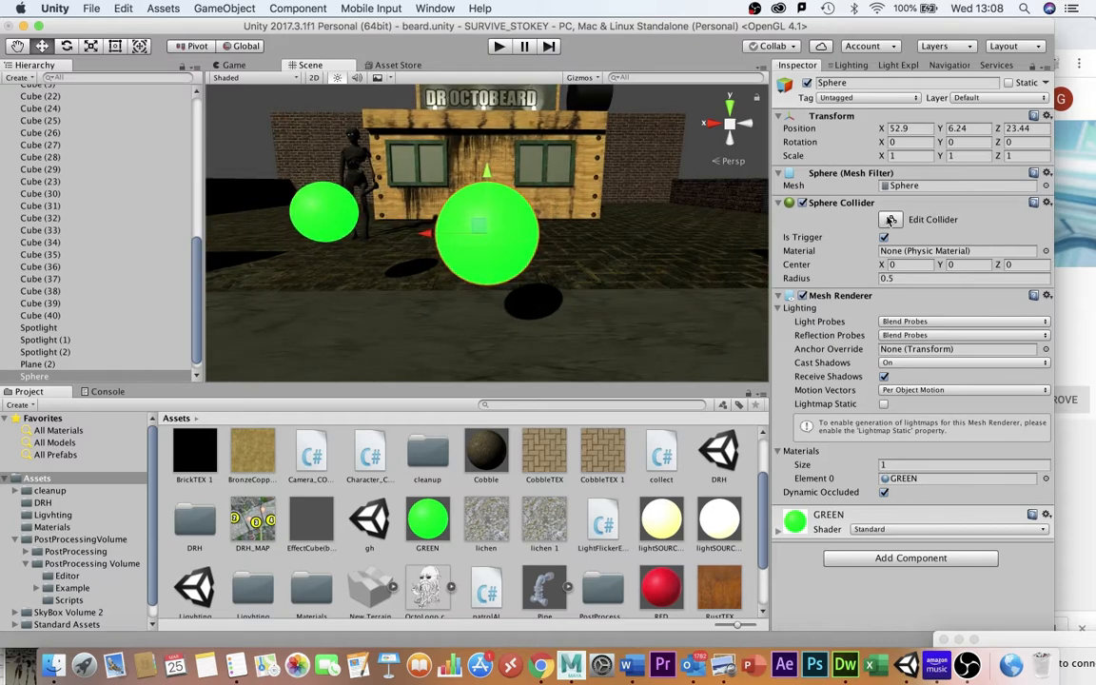
{"action": "left_click", "coordinate": [890, 220]}
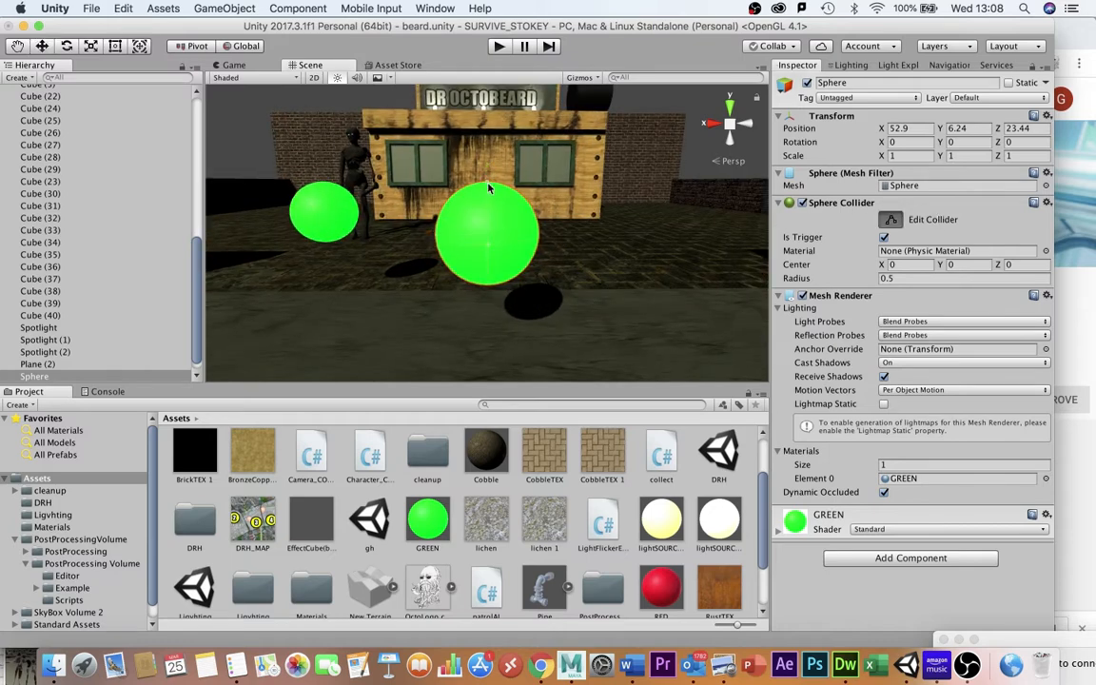
{"action": "mouse_move", "coordinate": [488, 188]}
{"action": "left_mouse_down"}
{"action": "mouse_move", "coordinate": [491, 149]}
{"action": "mouse_move", "coordinate": [489, 186]}
{"action": "left_mouse_up"}
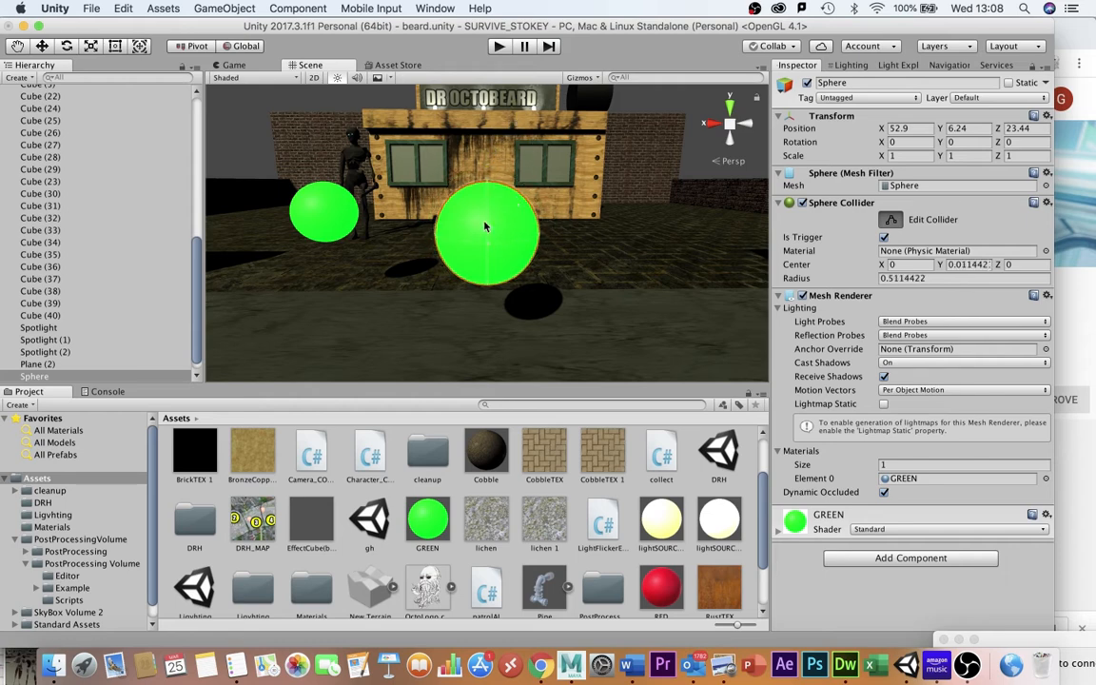
Review the collect script in Dreamweaver, then play-test the scene.
{"action": "left_click", "coordinate": [847, 666]}
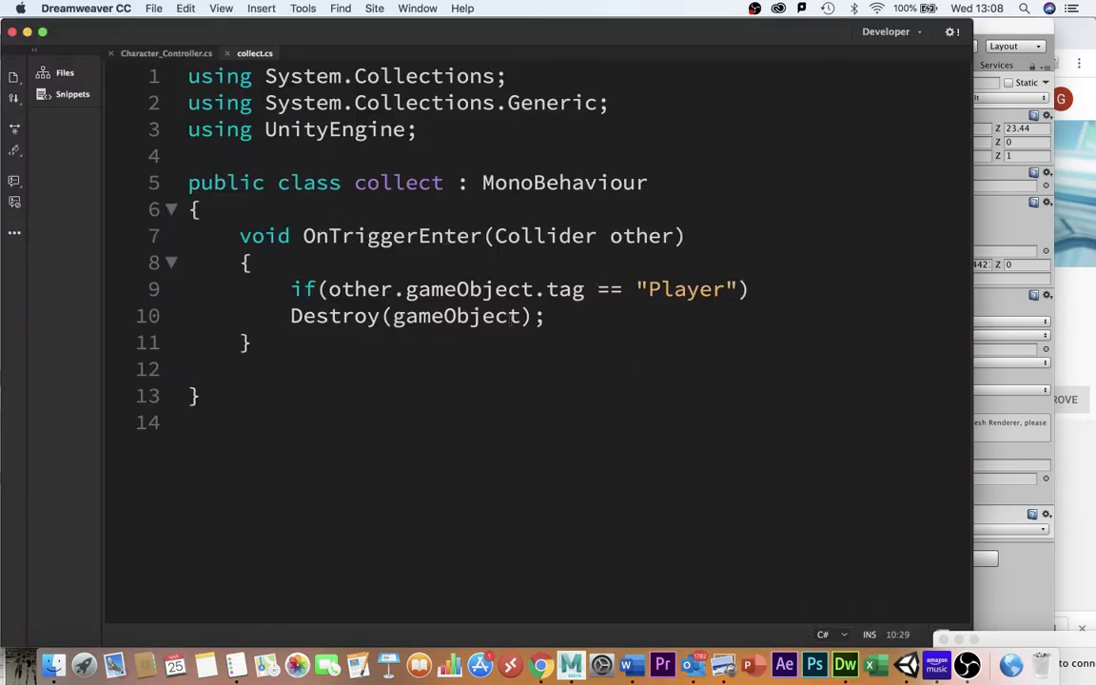
{"action": "key", "text": "super+Tab"}
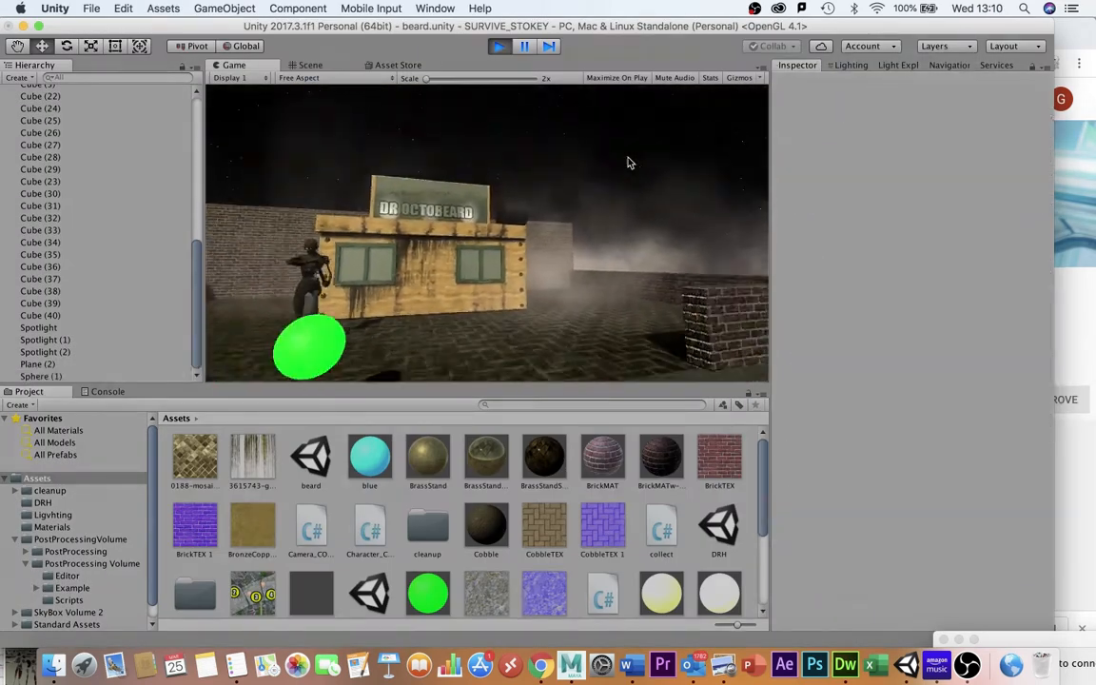
{"action": "key", "text": "super+p"}
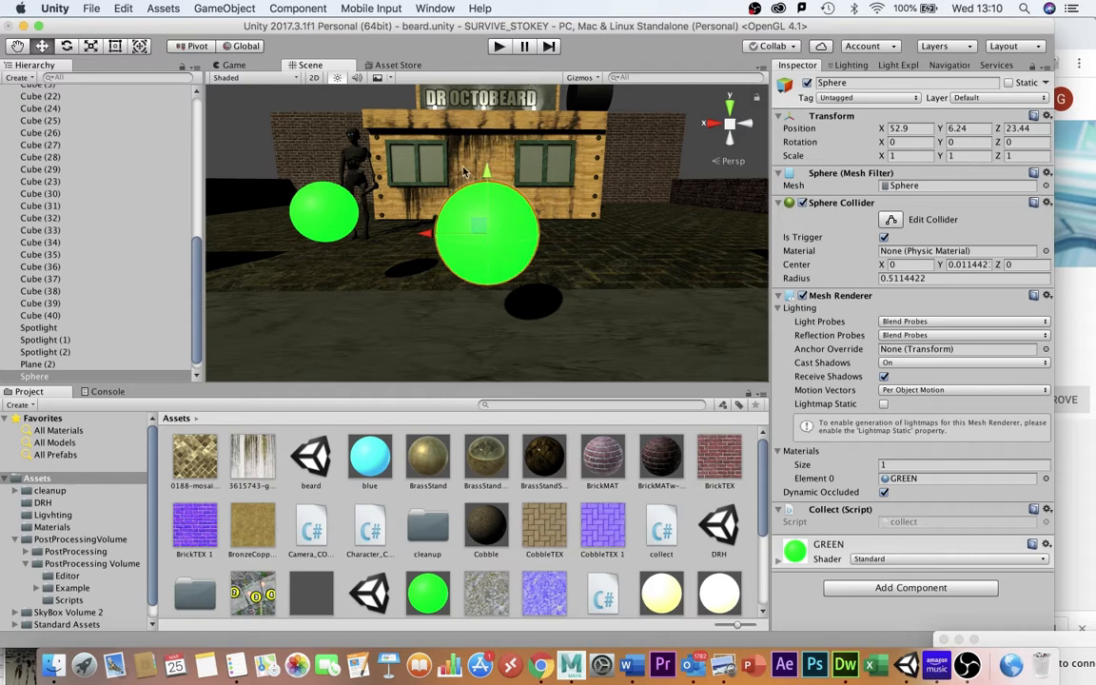
Open the PostProcessing Volume Scripts folder and select the PostProcessVolume script.
{"action": "scroll", "coordinate": [453, 218], "scroll_direction": "down", "scroll_amount": 10}
{"action": "scroll", "coordinate": [452, 218], "scroll_direction": "down", "scroll_amount": 2}
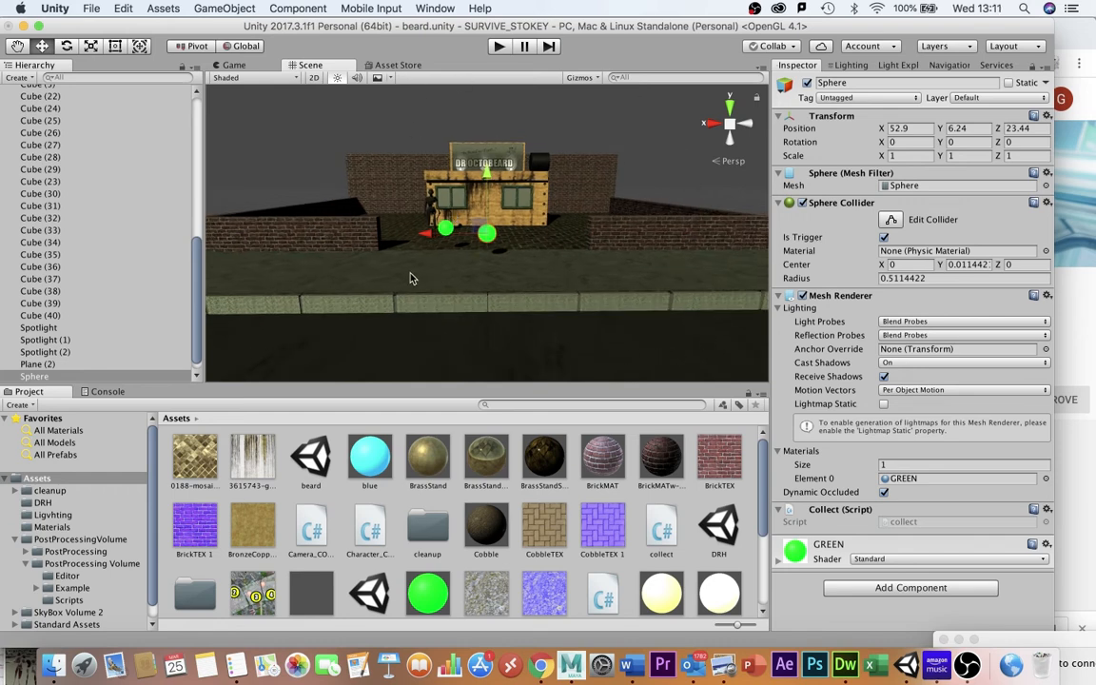
{"action": "scroll", "coordinate": [84, 278], "scroll_direction": "up", "scroll_amount": 10}
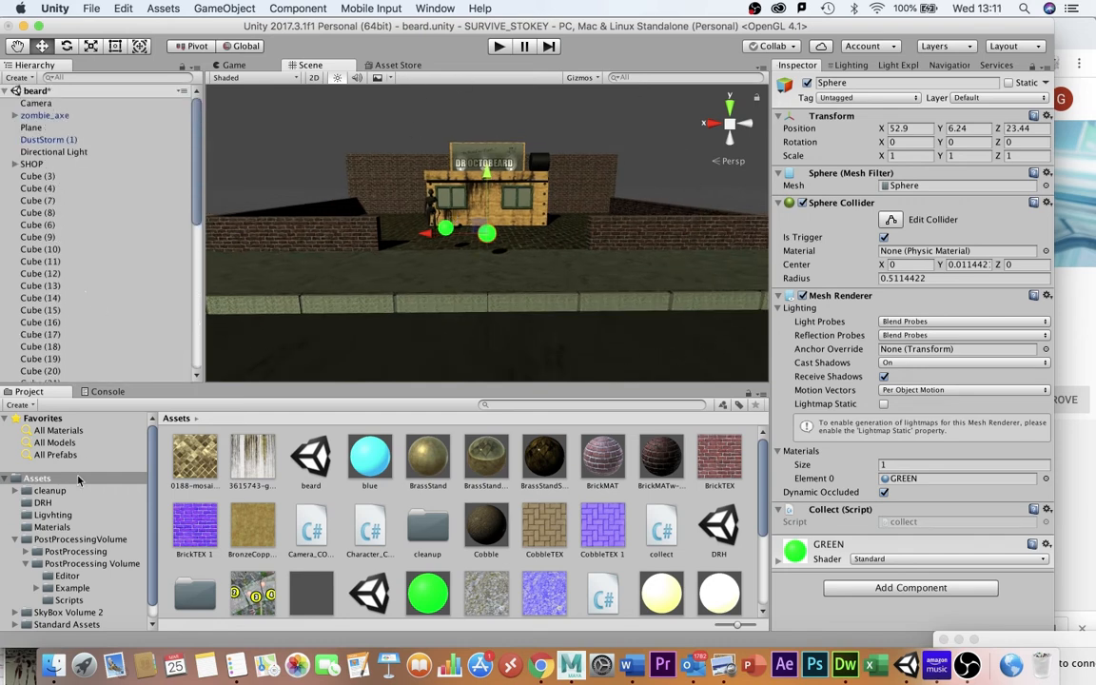
{"action": "left_click", "coordinate": [65, 539]}
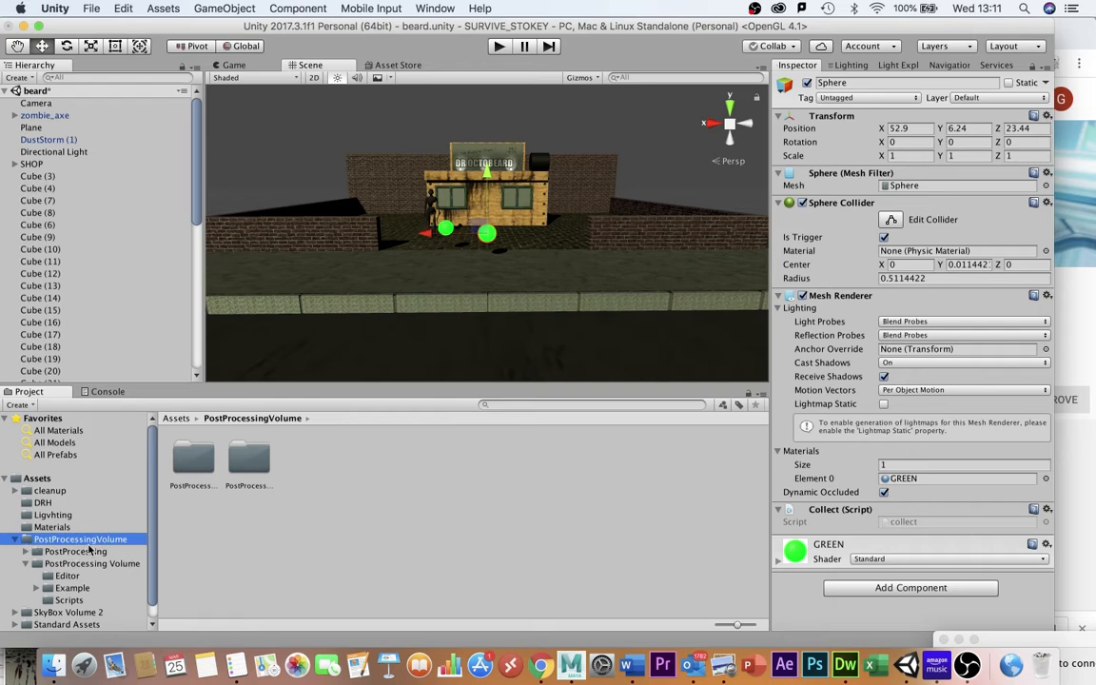
{"action": "left_click", "coordinate": [42, 565]}
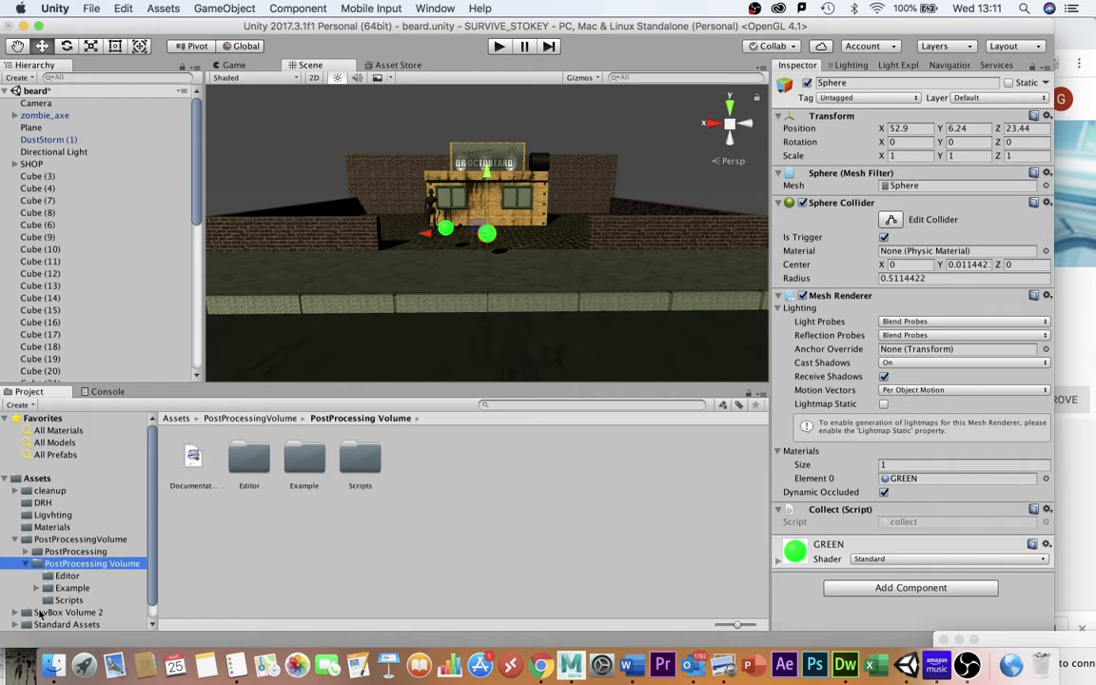
{"action": "left_click", "coordinate": [72, 601]}
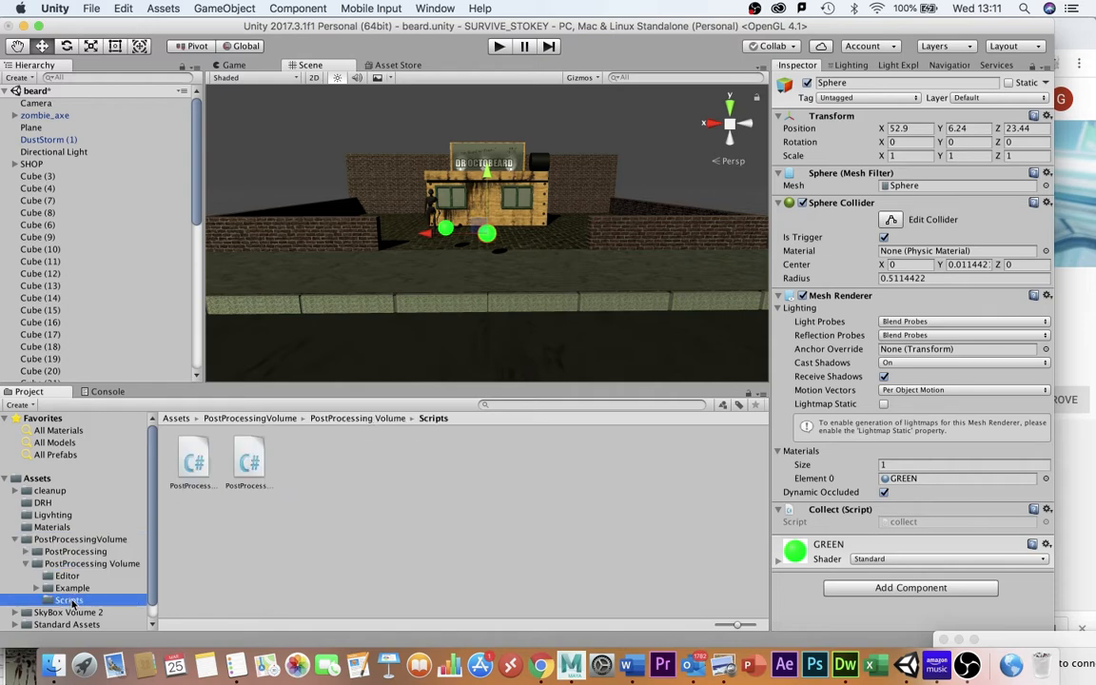
{"action": "left_click", "coordinate": [194, 463]}
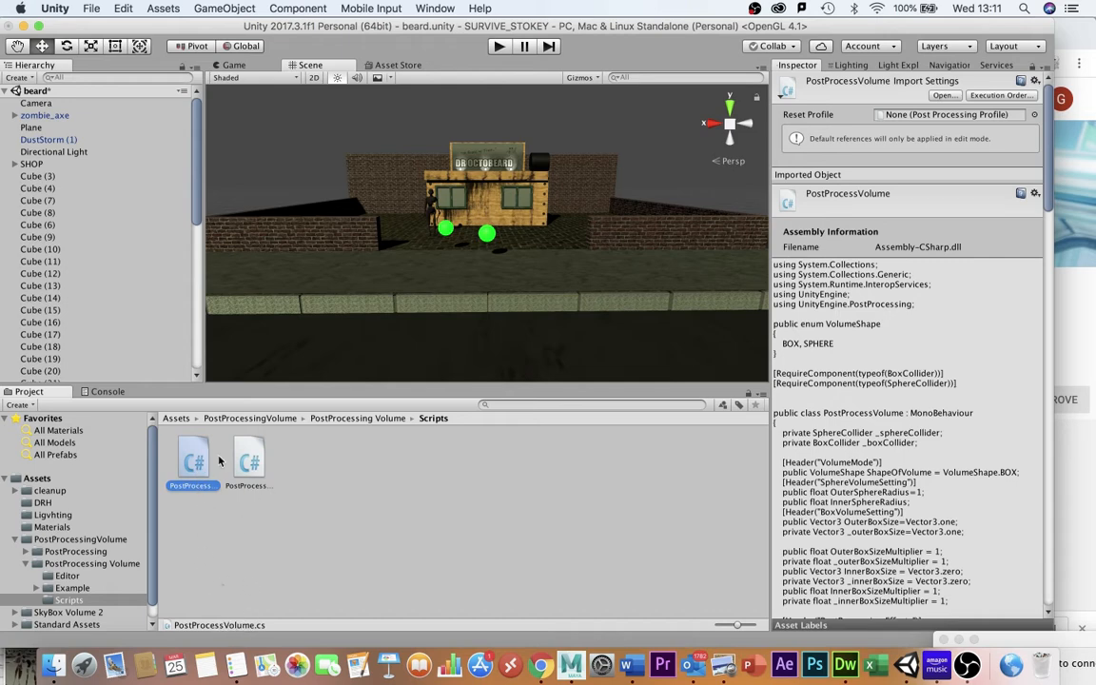
Create a new cube and disable its Mesh Renderer.
{"action": "left_click", "coordinate": [211, 7]}
{"action": "mouse_move", "coordinate": [266, 60]}
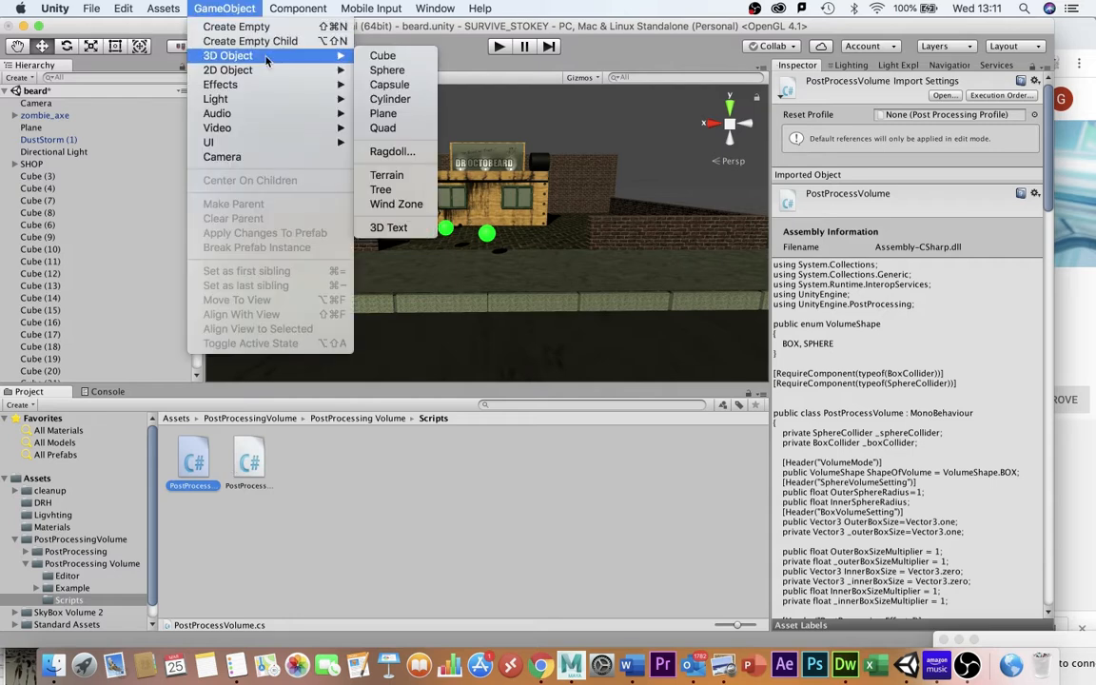
{"action": "left_click", "coordinate": [384, 55]}
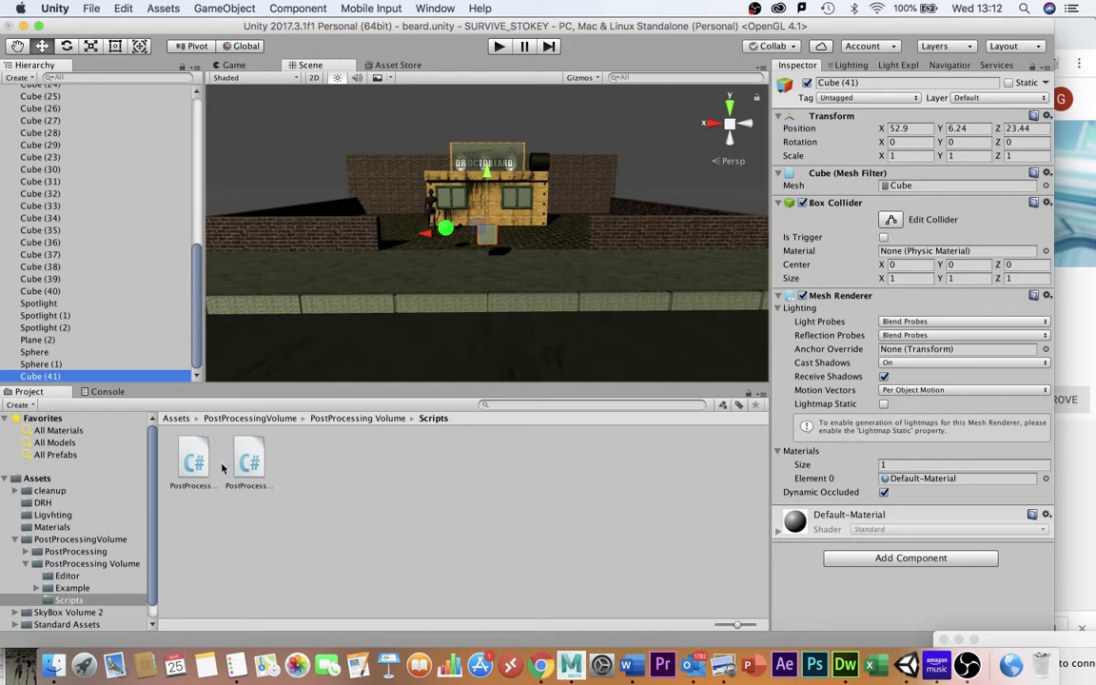
{"action": "left_click", "coordinate": [803, 297]}
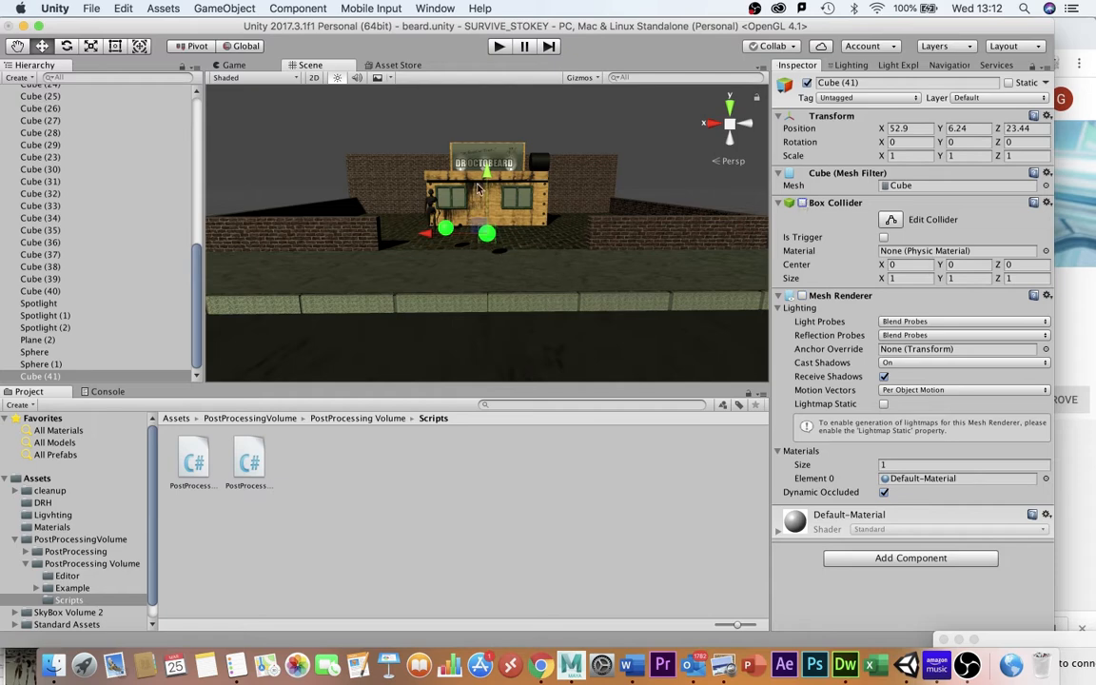
Rename the new cube to effect.
{"action": "left_click", "coordinate": [48, 377]}
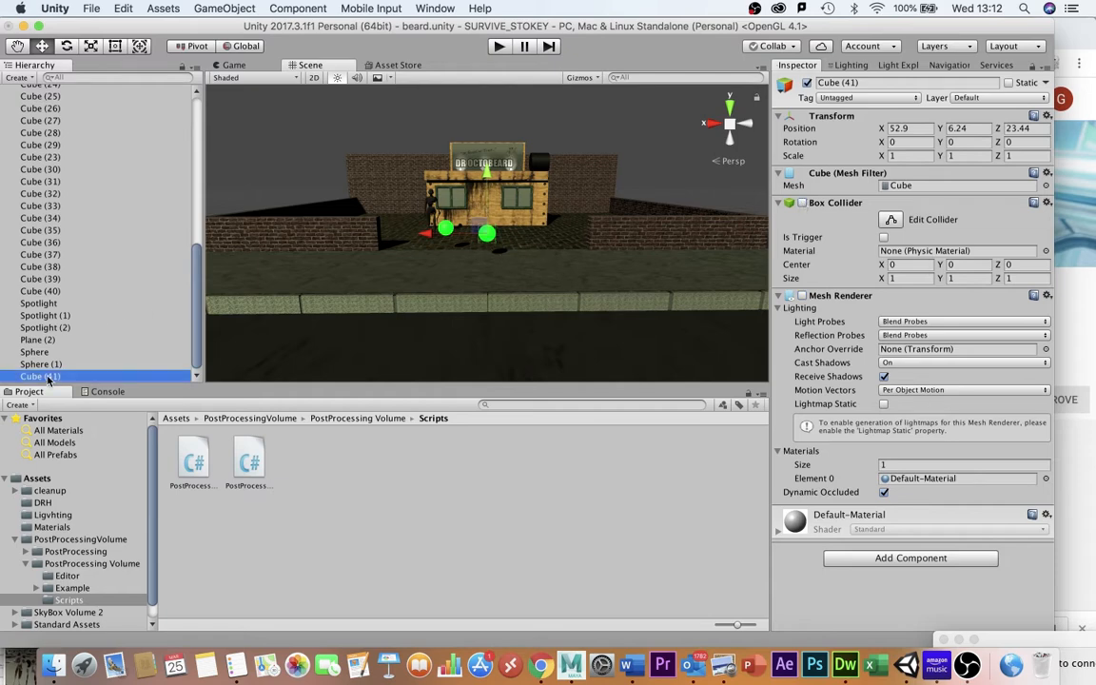
{"action": "key", "text": "Return"}
{"action": "type", "text": "effect"}
{"action": "key", "text": "Return"}
{"action": "key", "text": "Up"}
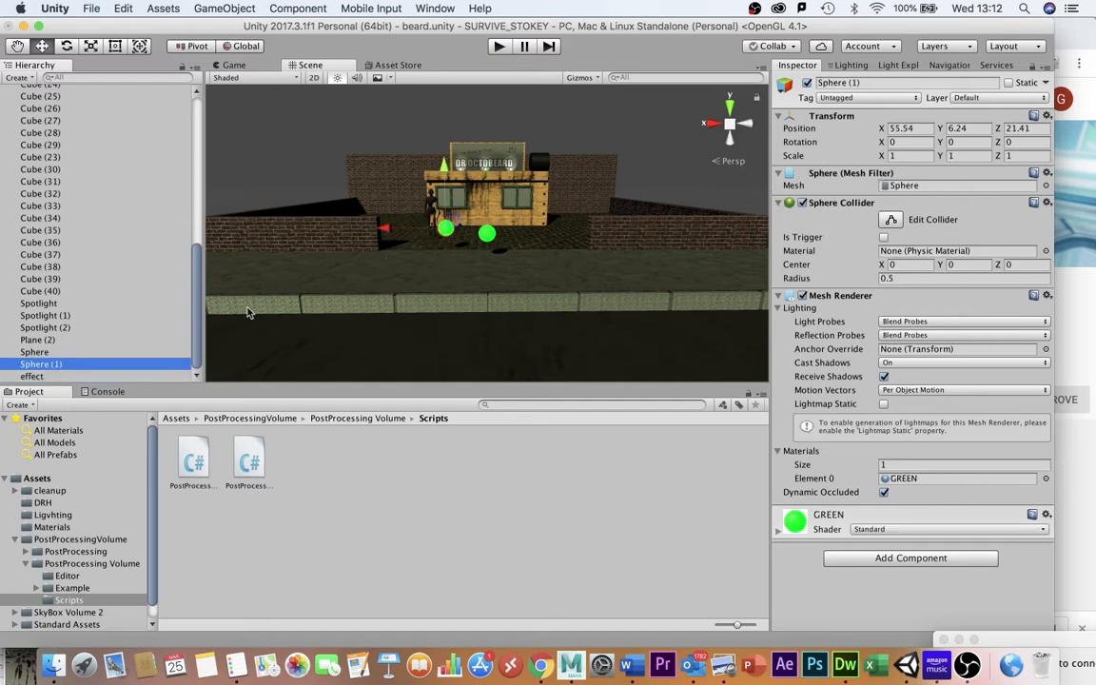
{"action": "key", "text": "Down"}
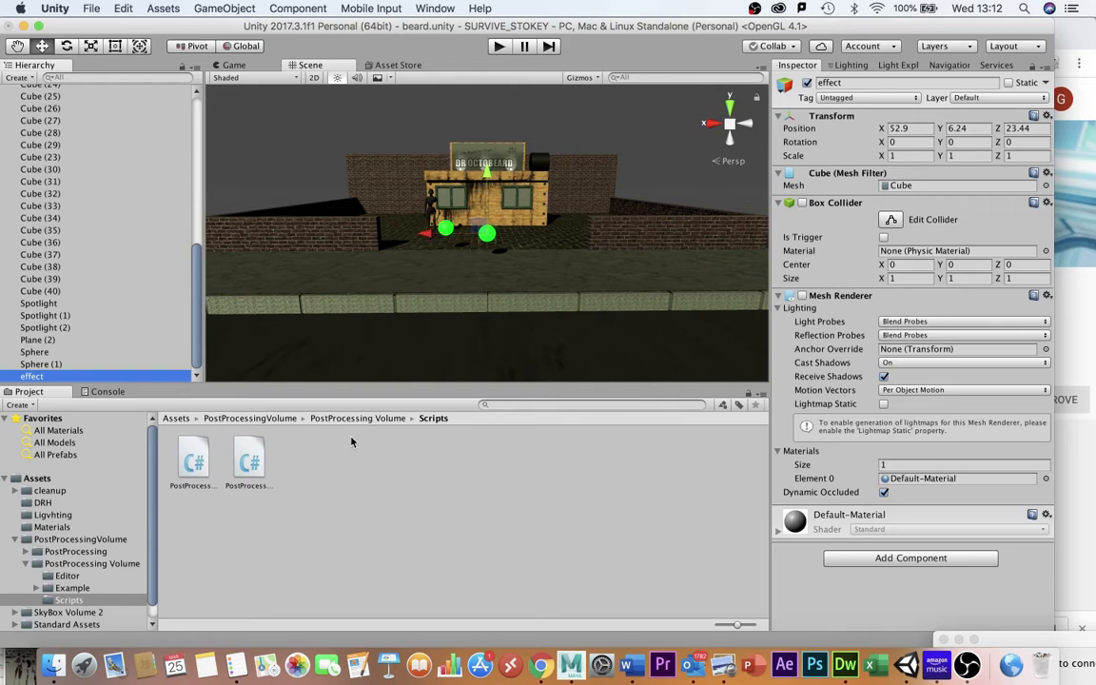
Add the PostProcessVolume script to the effect cube and set its volume shape to BOX.
{"action": "left_click_drag", "start_coordinate": [206, 455], "coordinate": [802, 573]}
{"action": "scroll", "coordinate": [807, 557], "scroll_direction": "down", "scroll_amount": 5}
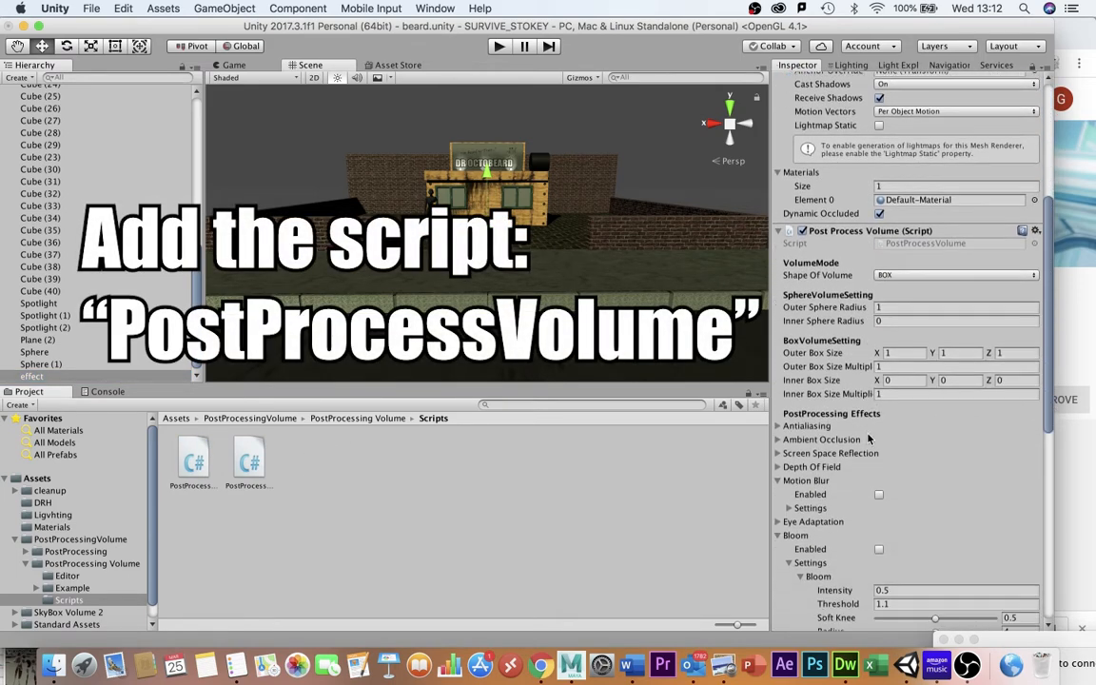
{"action": "left_click", "coordinate": [906, 275]}
{"action": "left_click", "coordinate": [897, 267]}
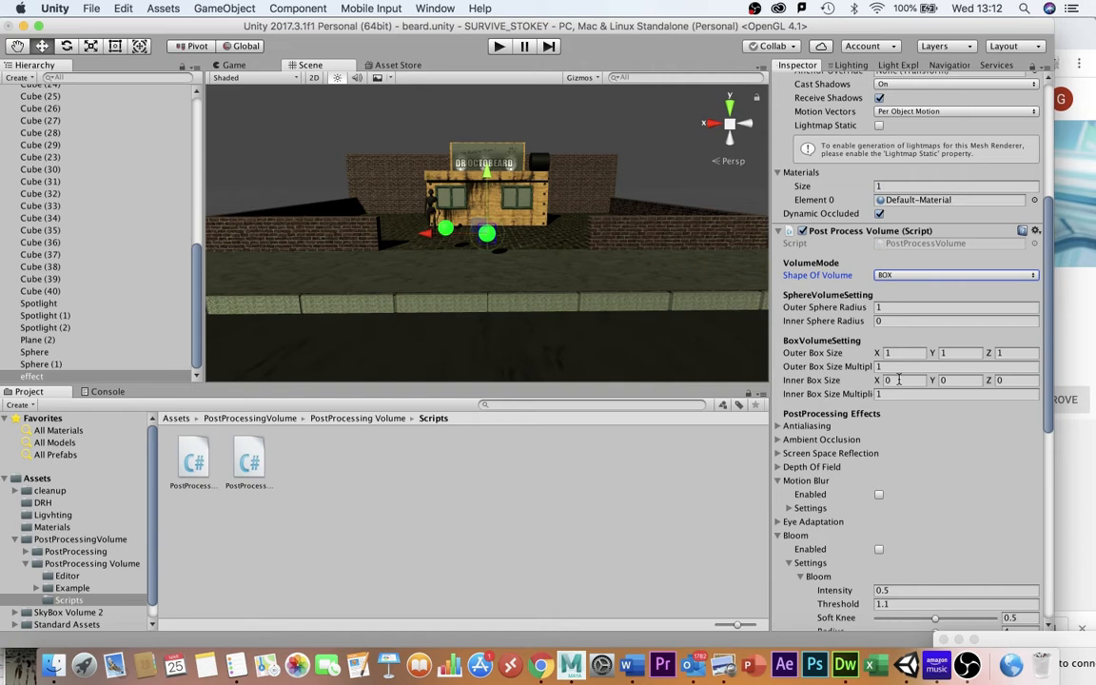
Set the volume's Outer Box Size to 10, 10, 10.
{"action": "scroll", "coordinate": [489, 245], "scroll_direction": "up", "scroll_amount": 5}
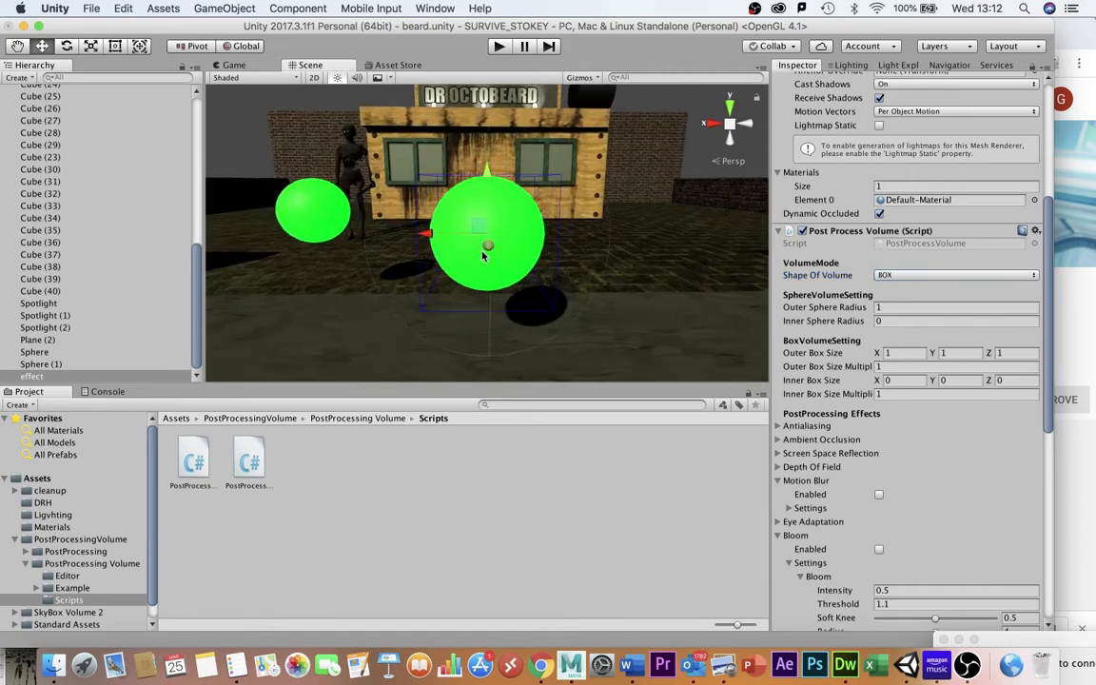
{"action": "scroll", "coordinate": [483, 255], "scroll_direction": "up", "scroll_amount": 1}
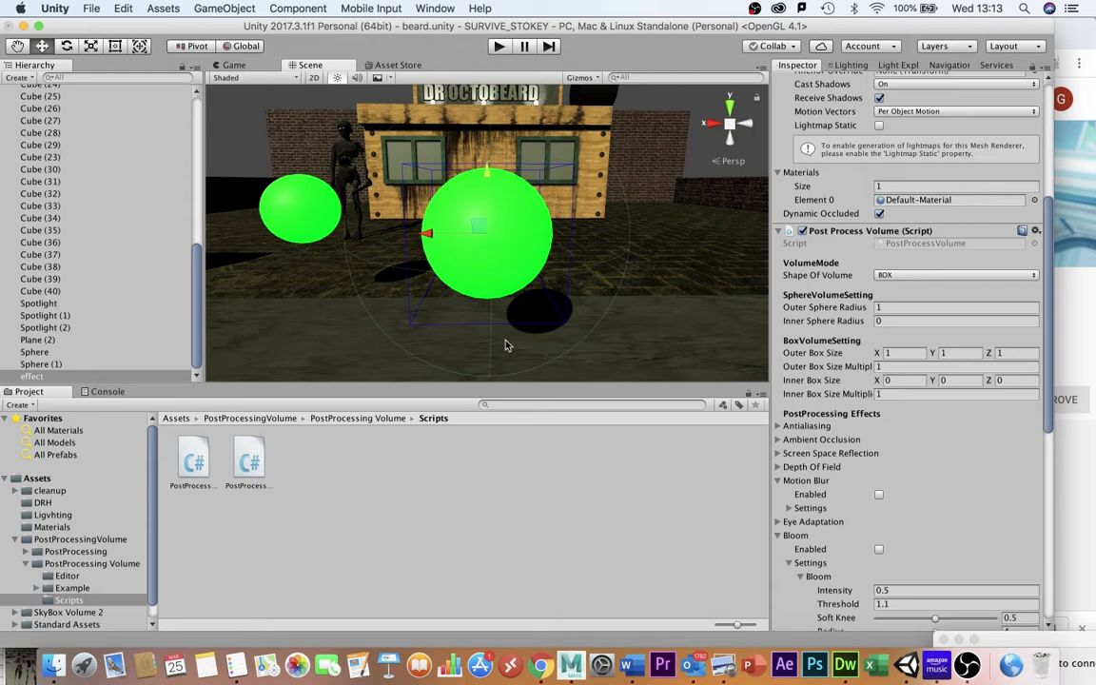
{"action": "left_click", "coordinate": [917, 353]}
{"action": "type", "text": "10"}
{"action": "key", "text": "Tab"}
{"action": "type", "text": "10"}
{"action": "key", "text": "Tab"}
{"action": "type", "text": "10"}
{"action": "scroll", "coordinate": [587, 197], "scroll_direction": "down", "scroll_amount": 3}
{"action": "scroll", "coordinate": [561, 186], "scroll_direction": "down", "scroll_amount": 3}
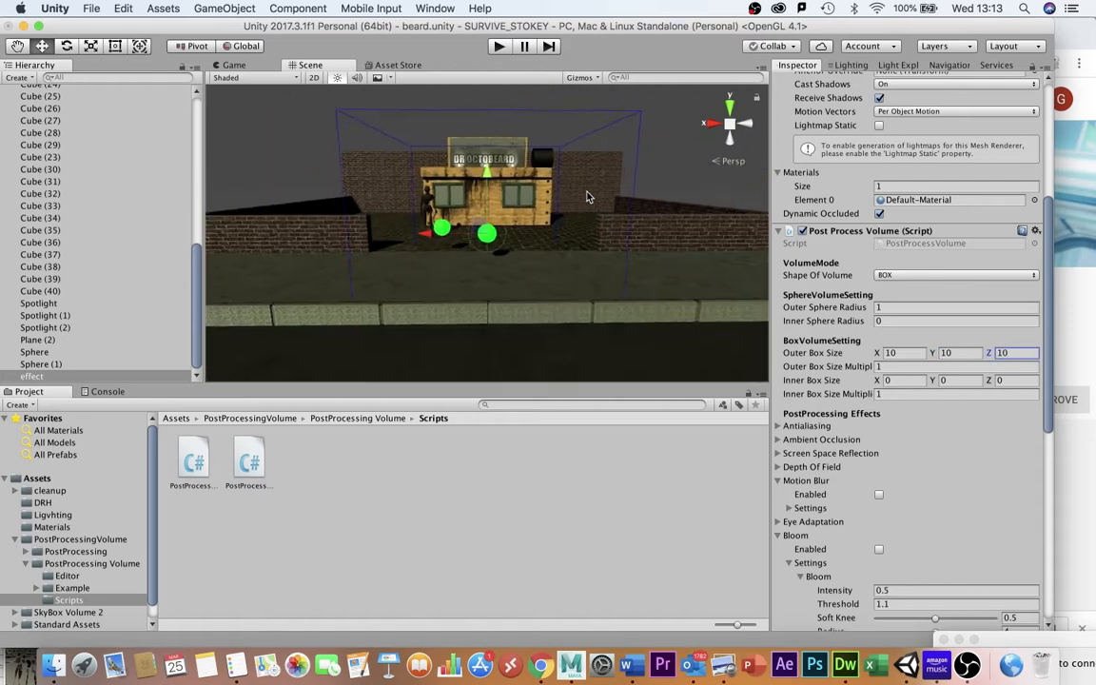
Set the volume's Inner Box Size to 2, 2, 2.
{"action": "left_click", "coordinate": [894, 380]}
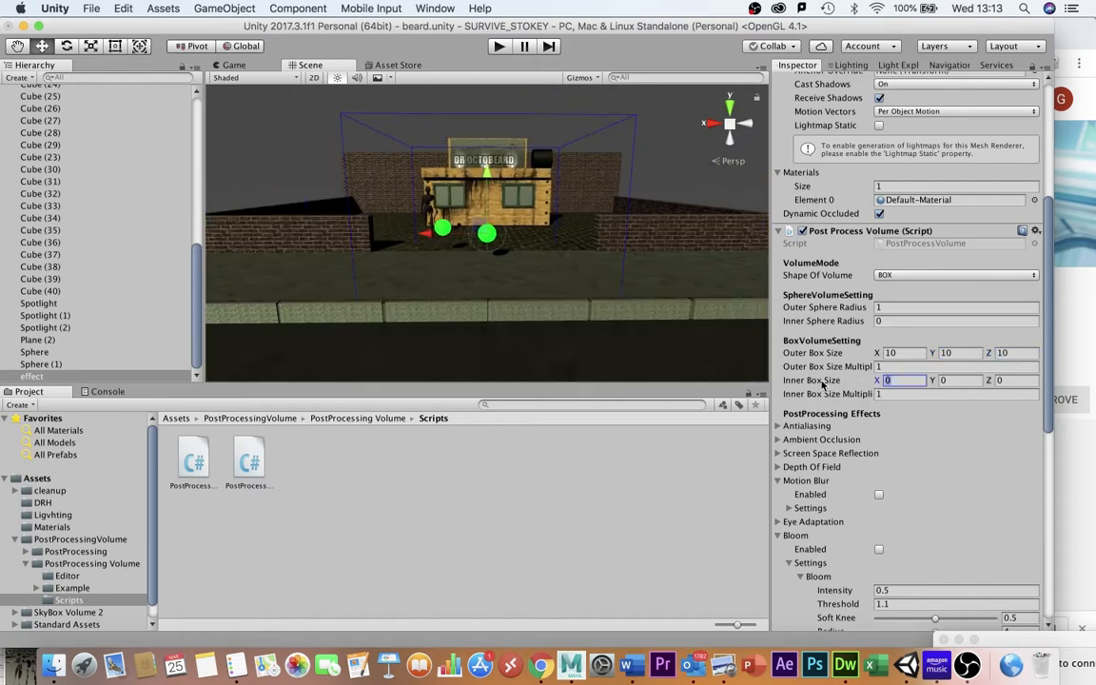
{"action": "type", "text": "2"}
{"action": "key", "text": "Tab"}
{"action": "type", "text": "2"}
{"action": "key", "text": "Tab"}
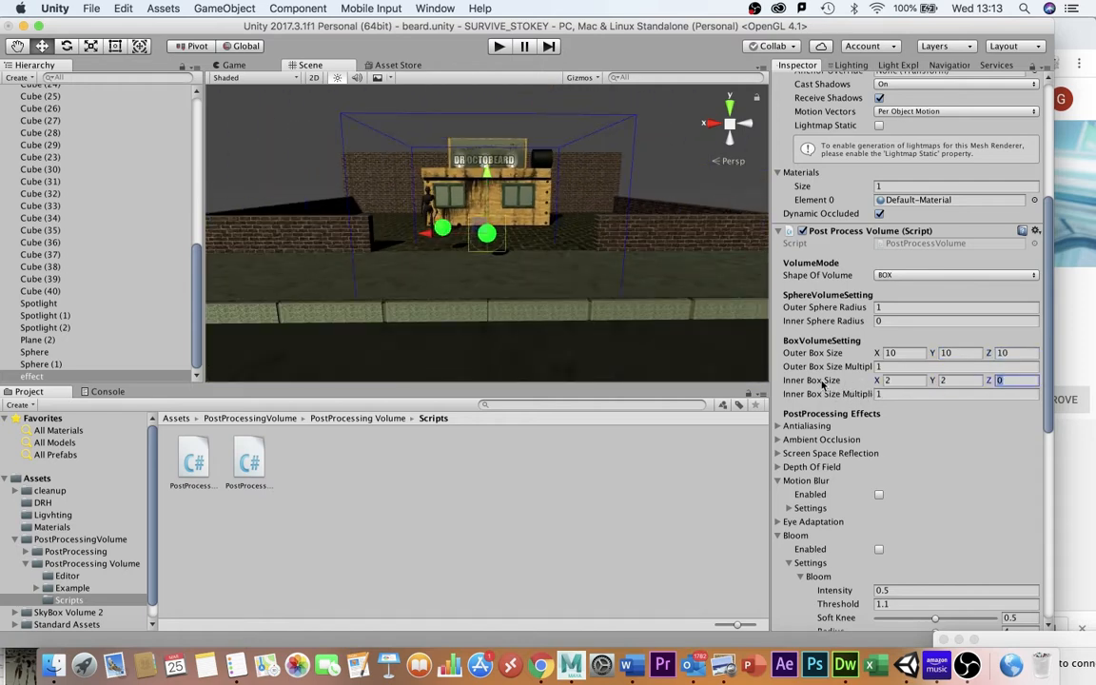
{"action": "type", "text": "2"}
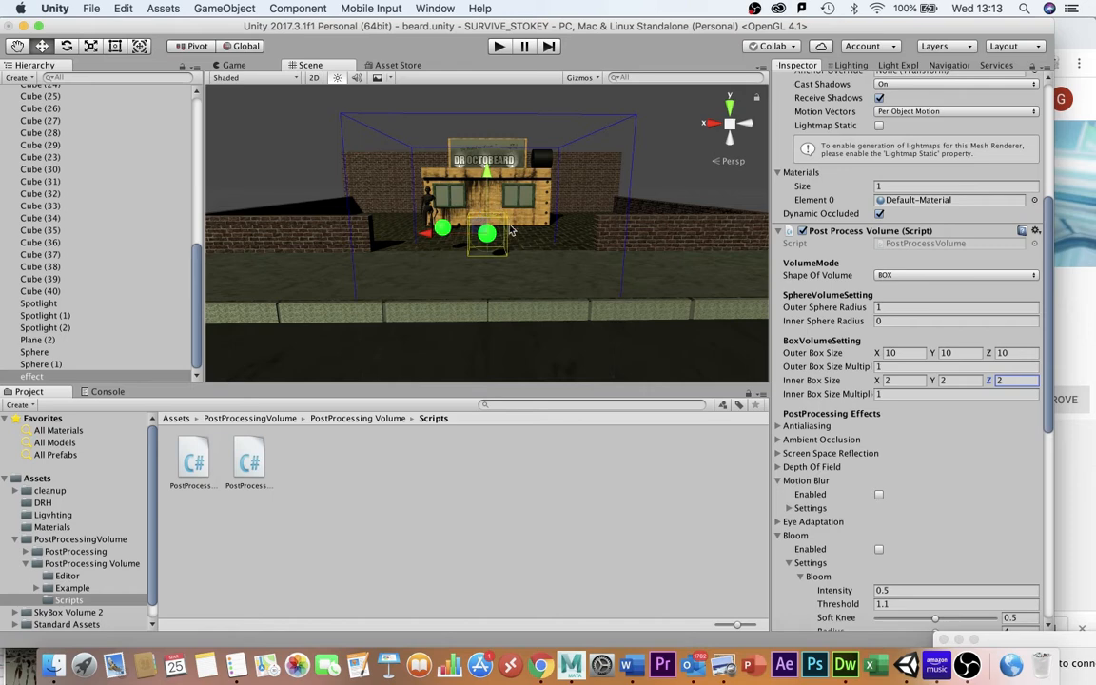
{"action": "scroll", "coordinate": [561, 306], "scroll_direction": "up", "scroll_amount": 1}
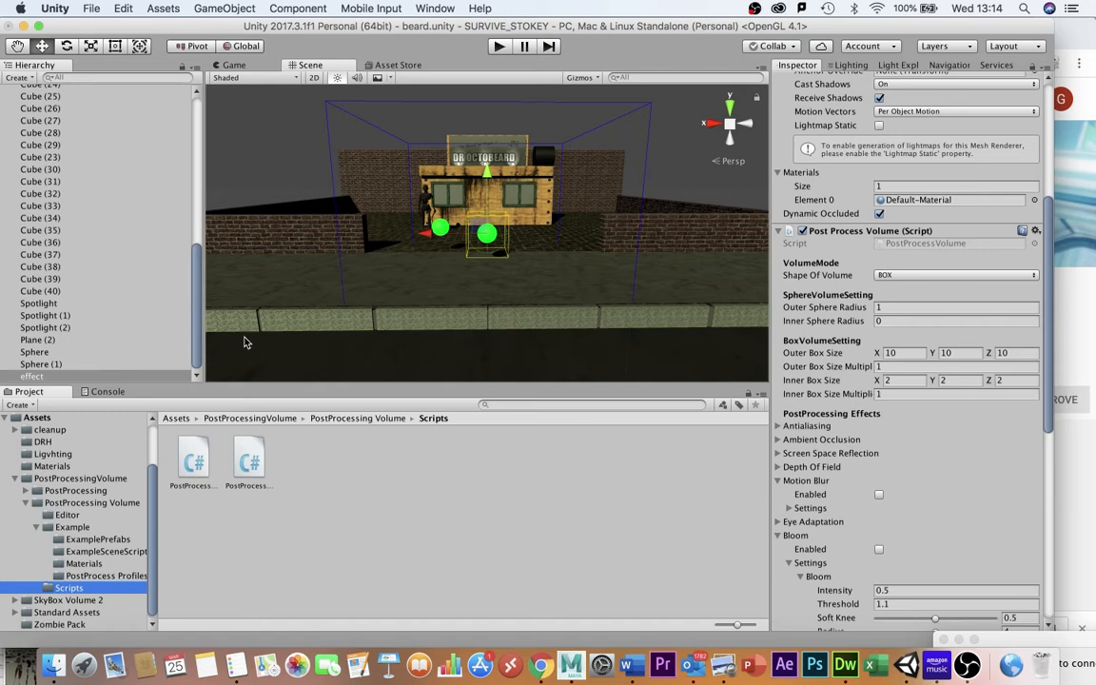
Delete the effect cube from the scene.
{"action": "left_click", "coordinate": [97, 575]}
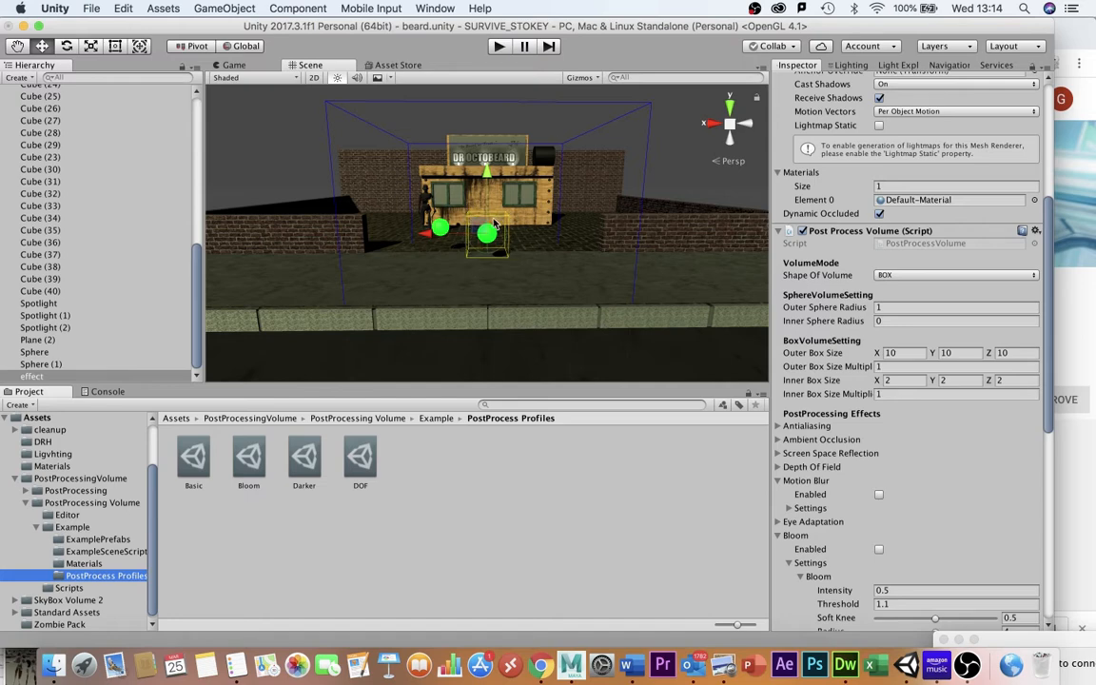
{"action": "scroll", "coordinate": [76, 466], "scroll_direction": "up", "scroll_amount": 2}
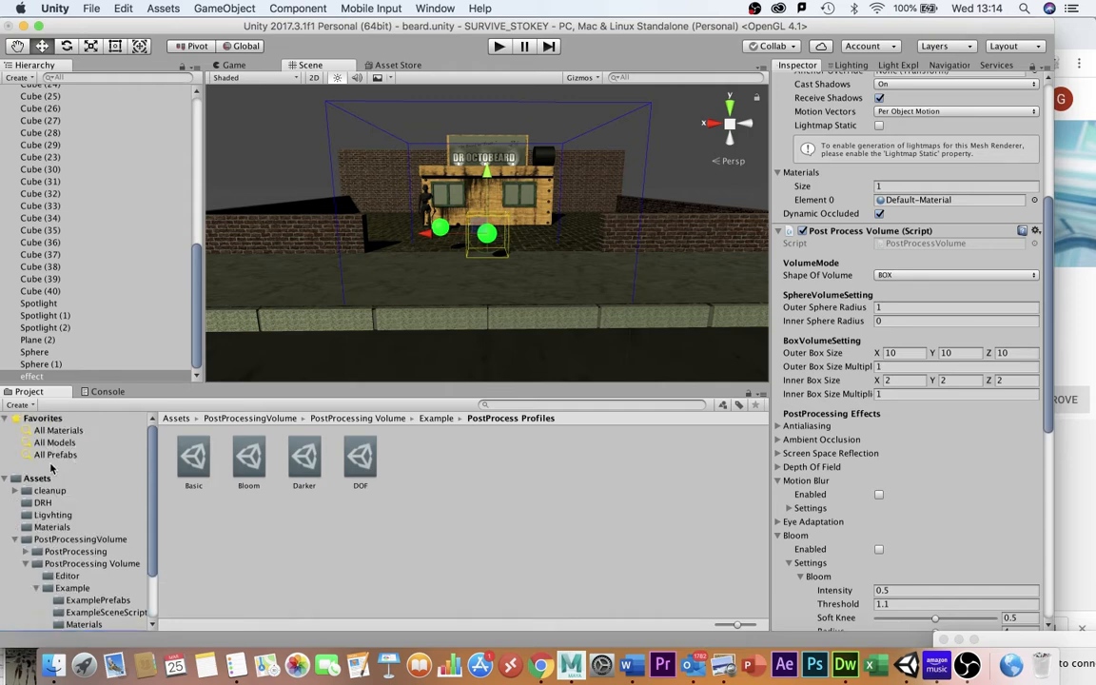
{"action": "left_click", "coordinate": [40, 481]}
{"action": "left_click", "coordinate": [41, 364]}
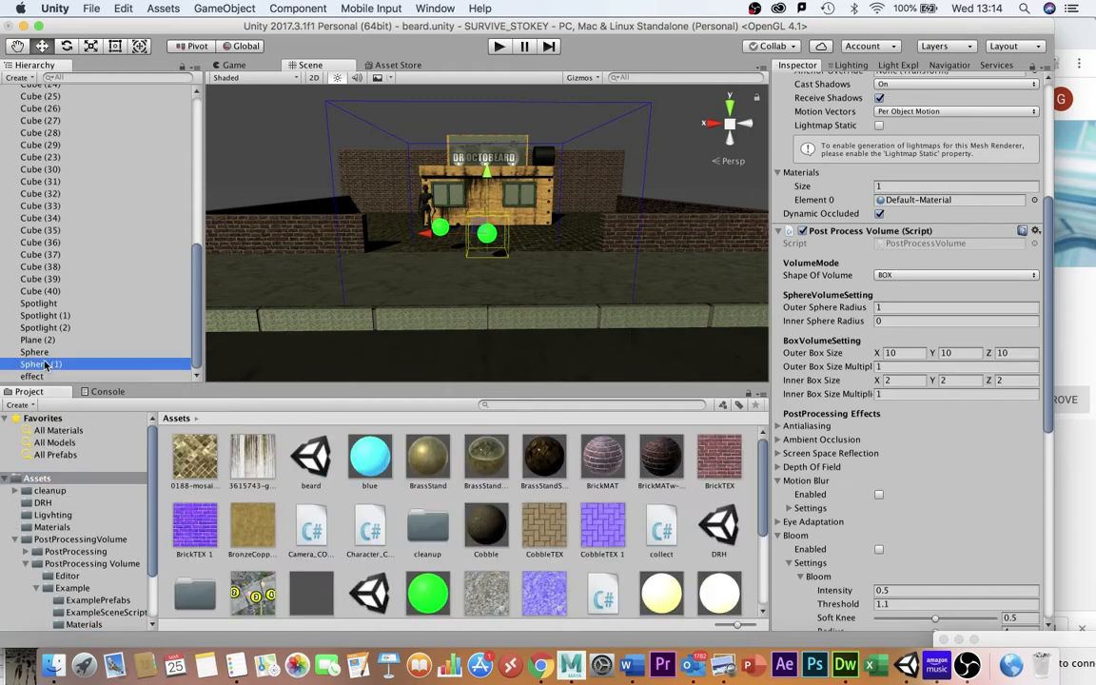
{"action": "left_click", "coordinate": [38, 377]}
{"action": "key", "text": "super+BackSpace"}
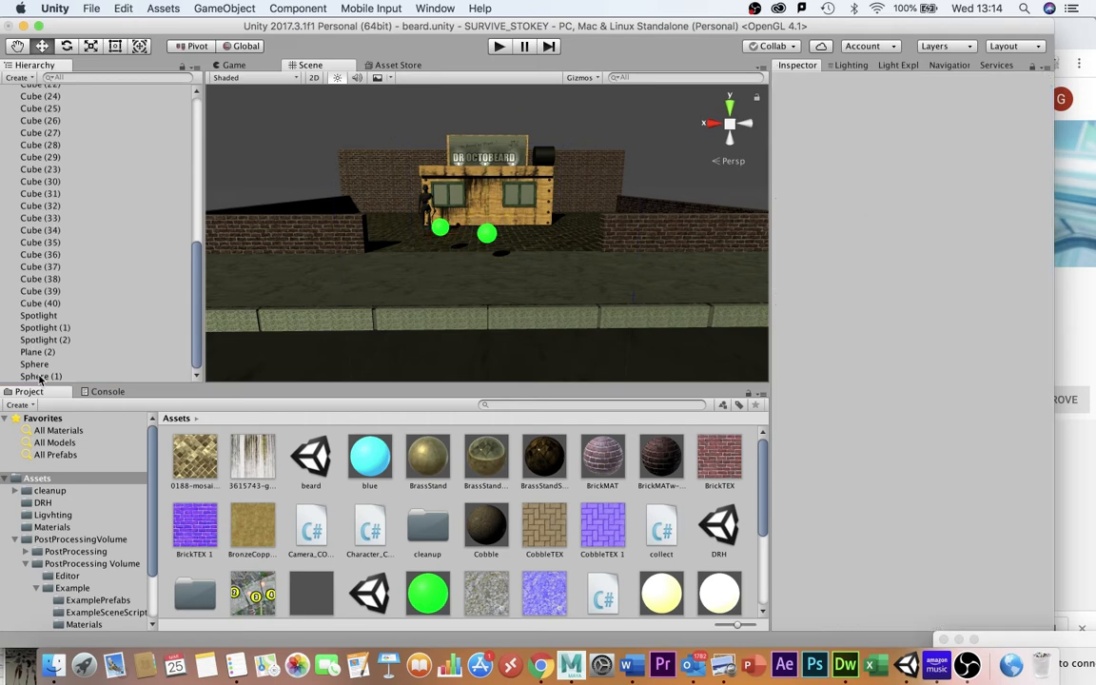
Place the EffectCube(bloom) prefab into the scene around the green sphere in front of the shop.
{"action": "scroll", "coordinate": [348, 558], "scroll_direction": "down", "scroll_amount": 2}
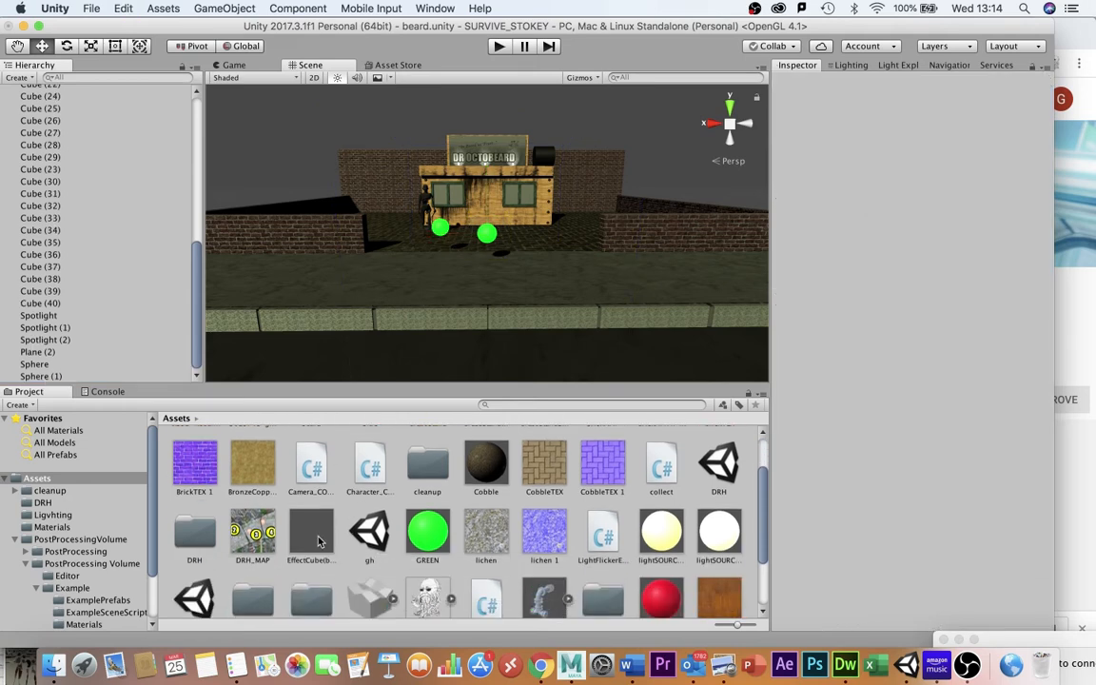
{"action": "left_click_drag", "start_coordinate": [319, 541], "coordinate": [488, 235]}
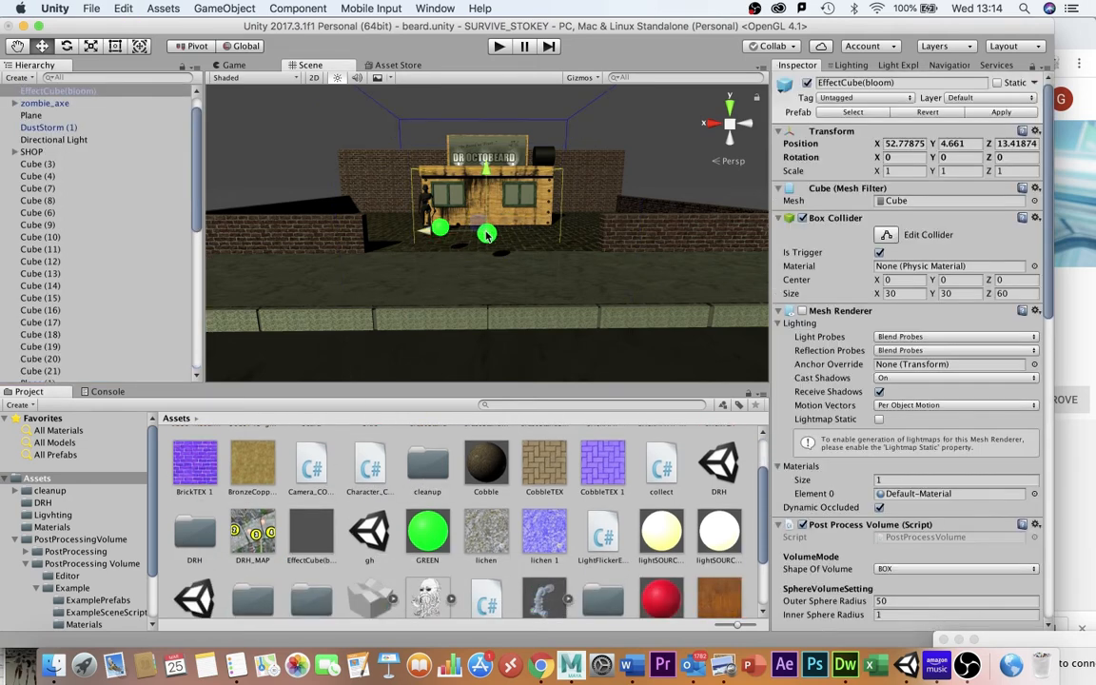
{"action": "key", "text": "f"}
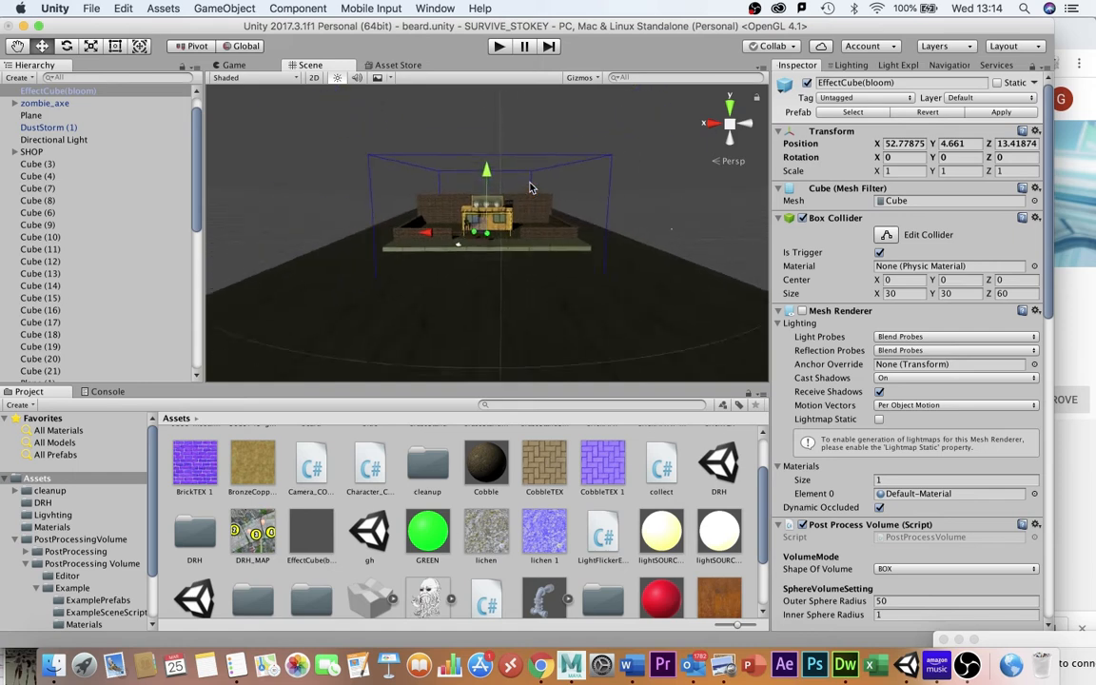
{"action": "scroll", "coordinate": [530, 188], "scroll_direction": "up", "scroll_amount": 2}
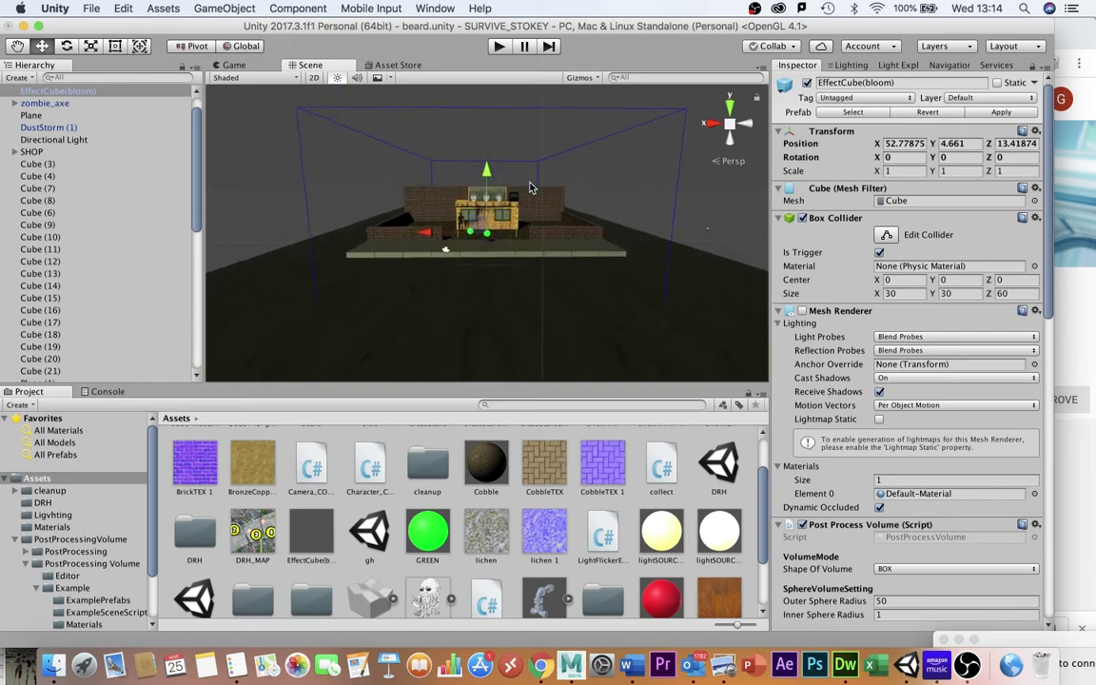
{"action": "scroll", "coordinate": [530, 187], "scroll_direction": "up", "scroll_amount": 3}
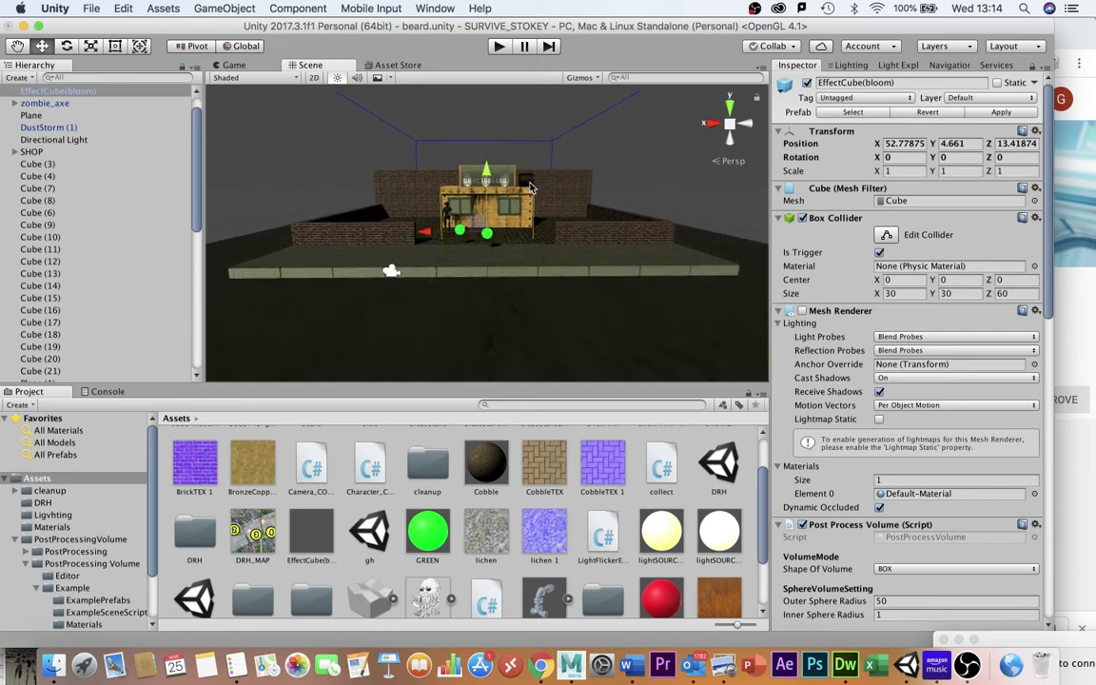
{"action": "scroll", "coordinate": [37, 107], "scroll_direction": "up", "scroll_amount": 2}
Add the PostProcessVolumeReceiver script to the Camera and set its Post Processing Behaviour profile to Bloom.
{"action": "left_click", "coordinate": [37, 104]}
{"action": "scroll", "coordinate": [843, 434], "scroll_direction": "down", "scroll_amount": 5}
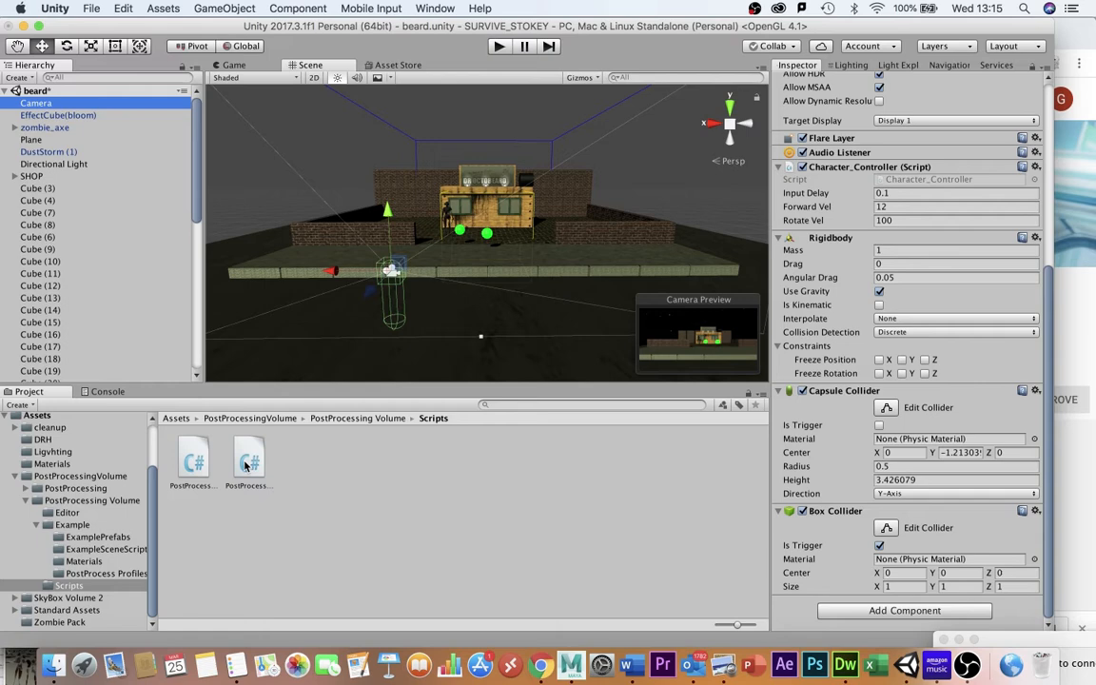
{"action": "left_click", "coordinate": [247, 463]}
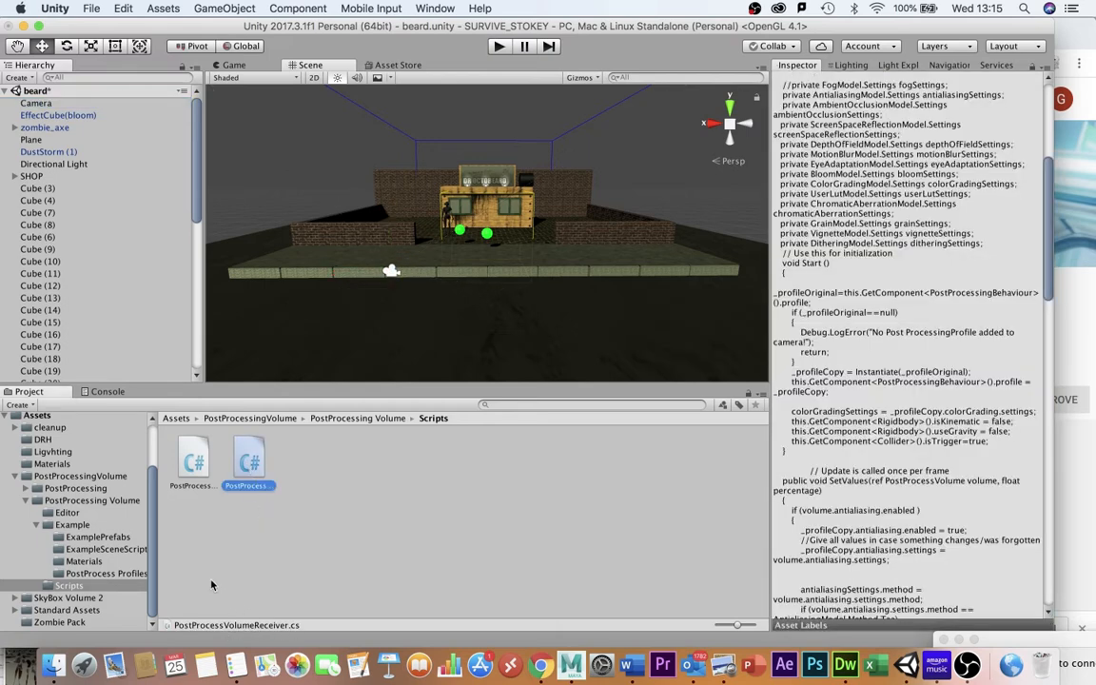
{"action": "left_click", "coordinate": [38, 103]}
{"action": "left_click_drag", "start_coordinate": [253, 450], "coordinate": [857, 385]}
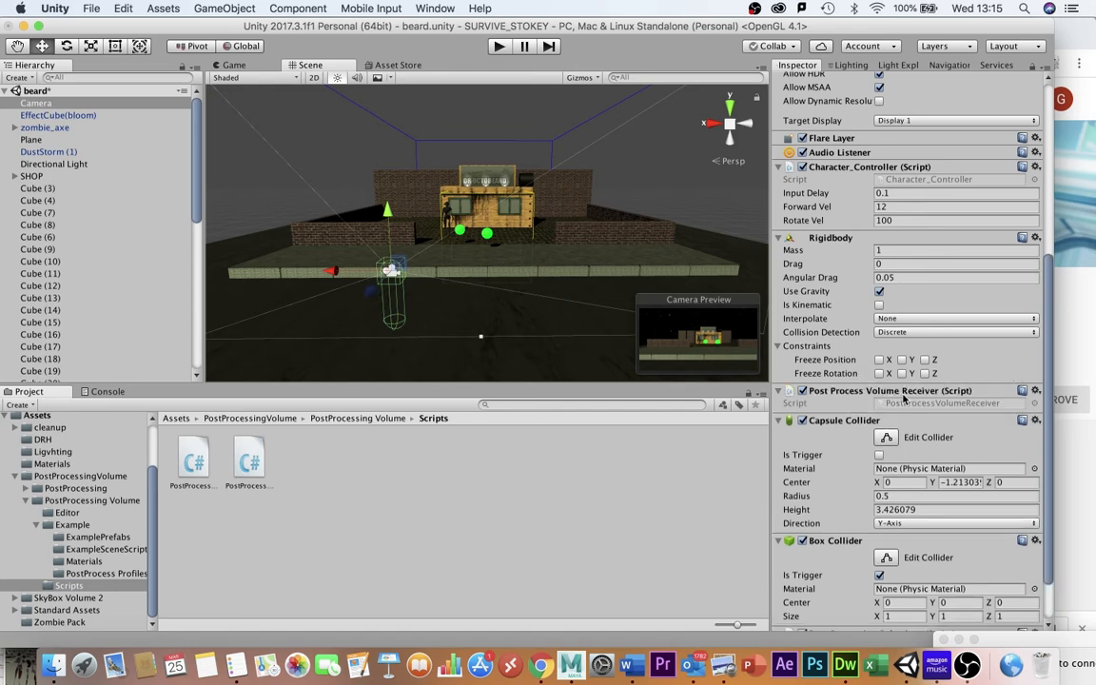
{"action": "scroll", "coordinate": [904, 398], "scroll_direction": "down", "scroll_amount": 2}
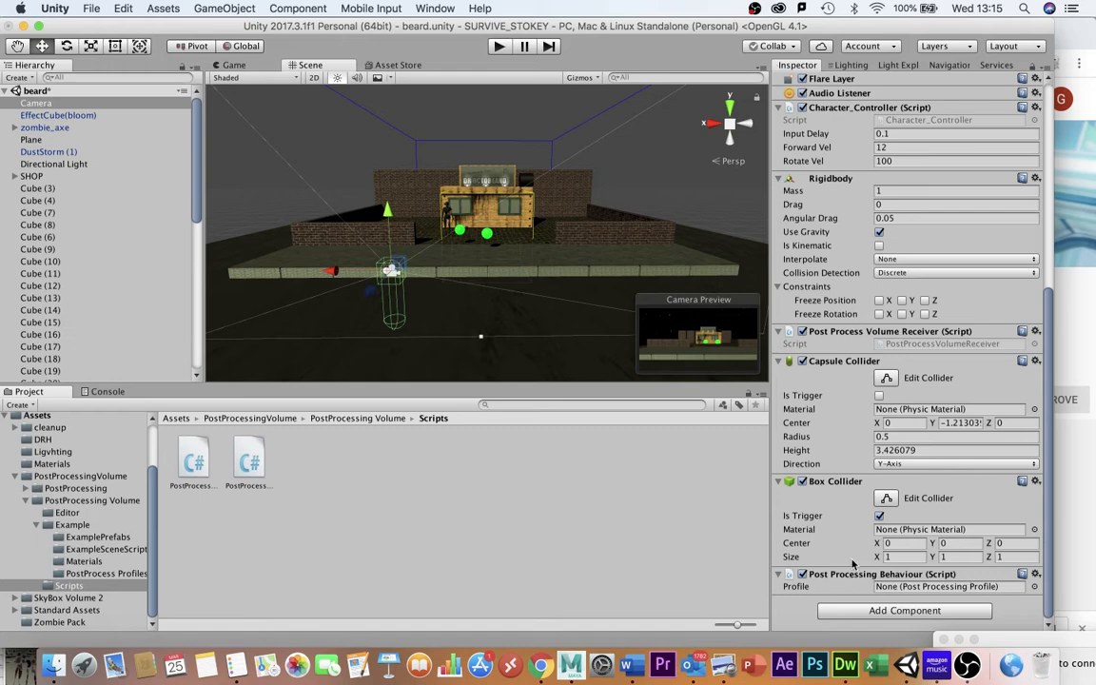
{"action": "left_click", "coordinate": [1035, 587]}
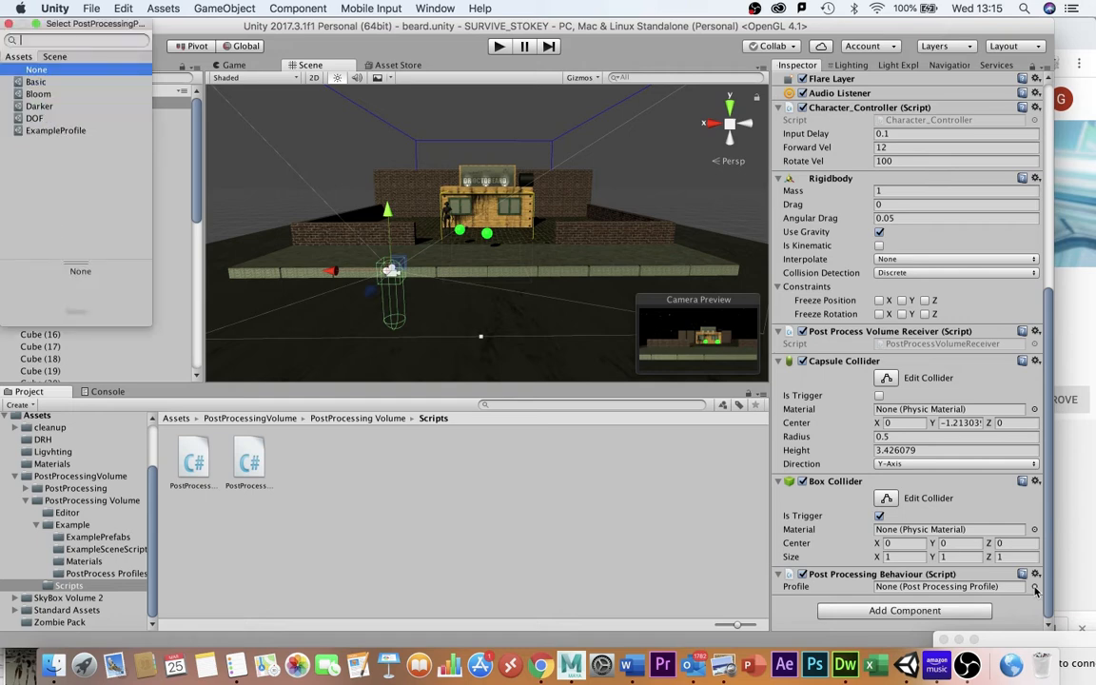
{"action": "left_click", "coordinate": [34, 94]}
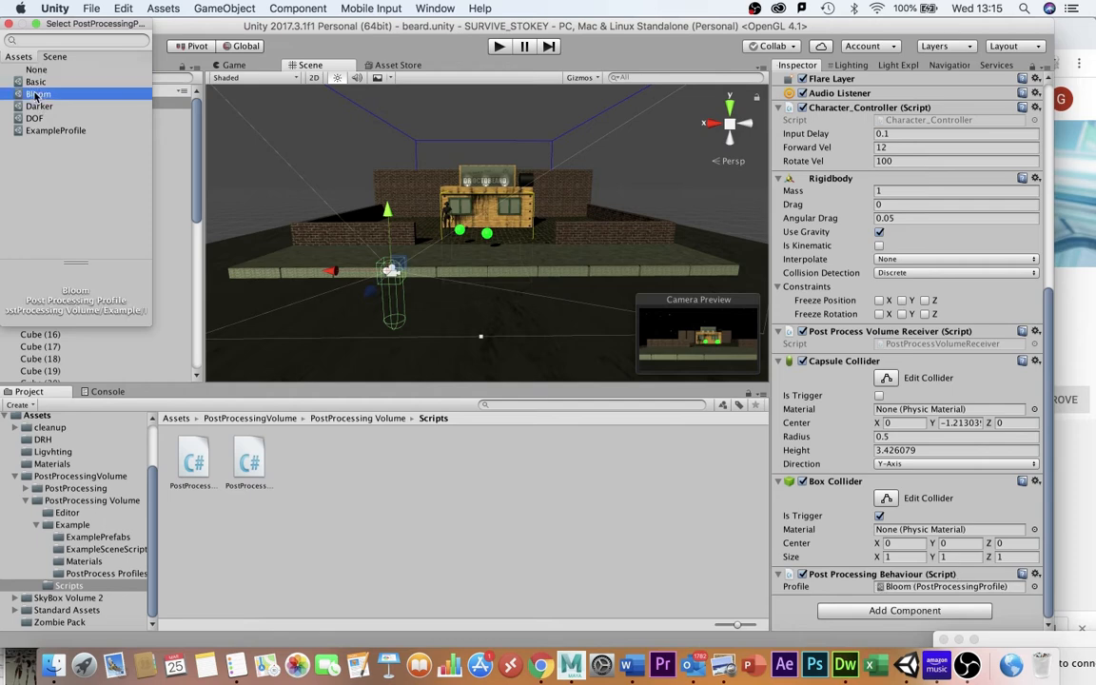
Play the game and move the character toward the green spheres to test the bloom effect.
{"action": "left_click", "coordinate": [501, 46]}
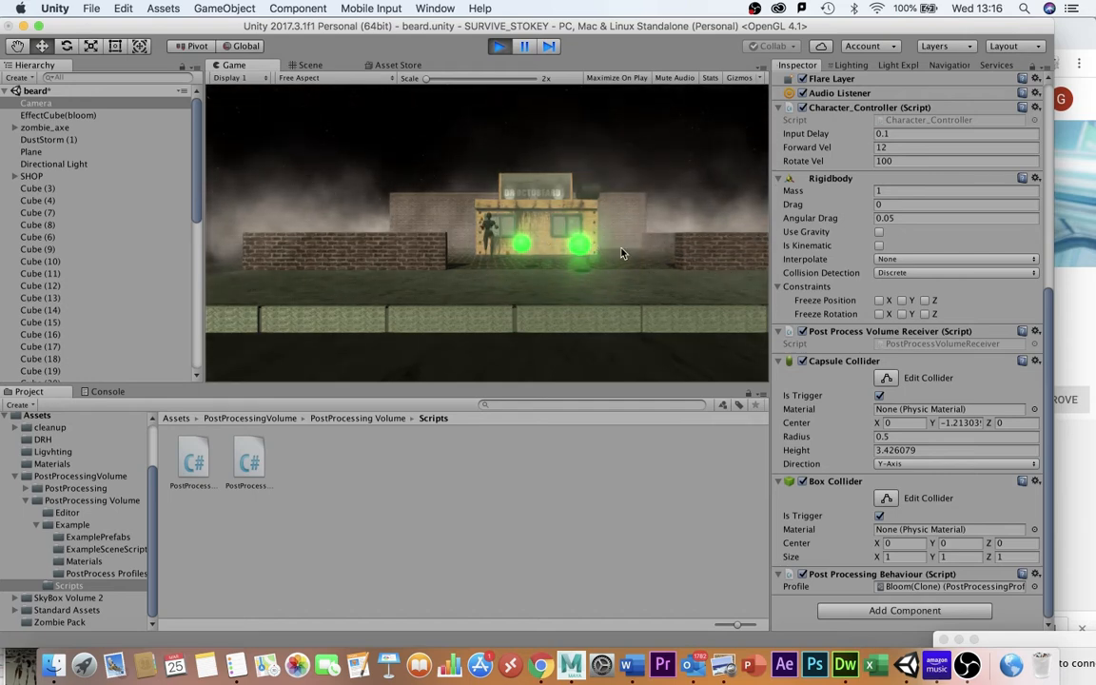
{"action": "key", "text": "Right"}
{"action": "key", "text": "Up"}
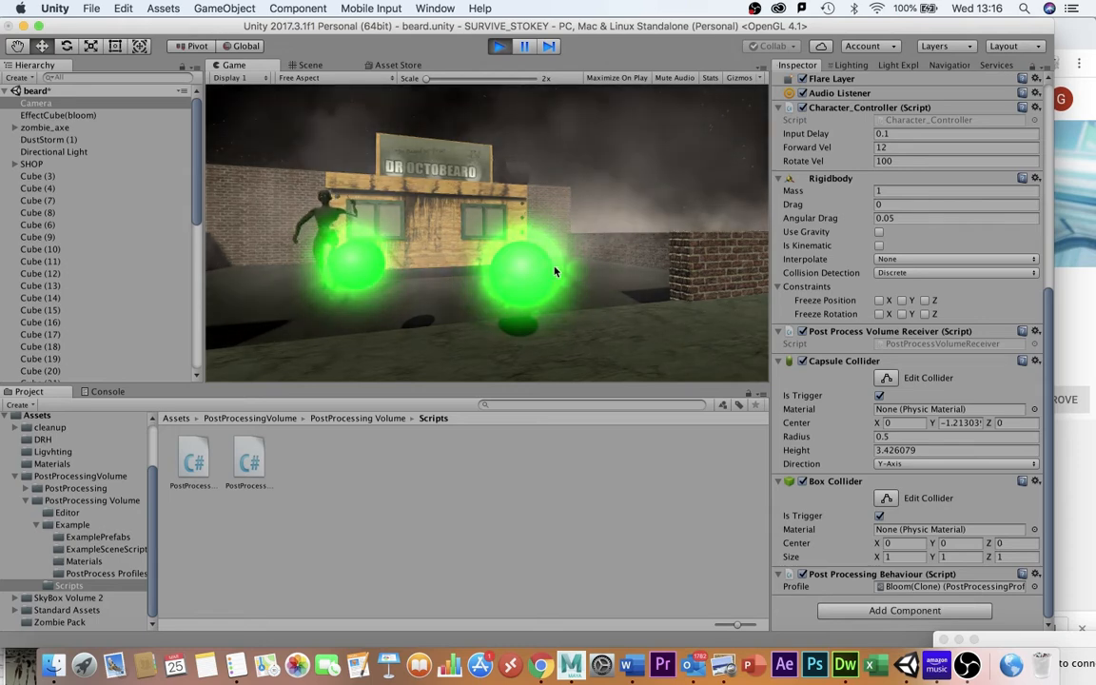
{"action": "left_click", "coordinate": [499, 48]}
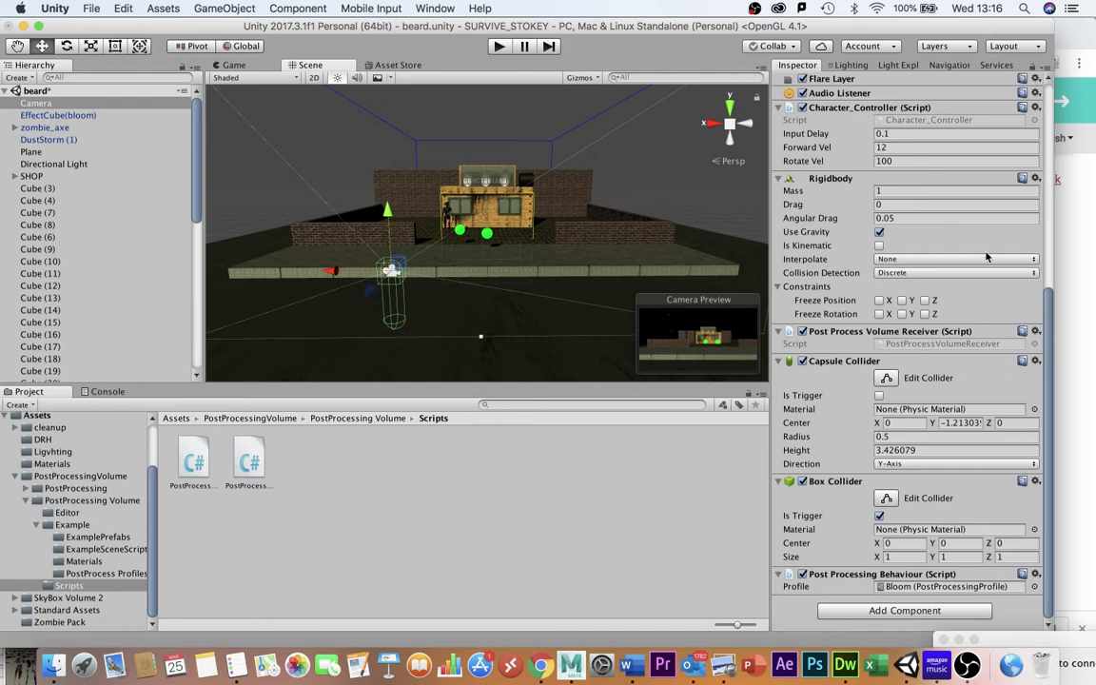
Review the Unity post-processing manual page in Chrome and the robot model in Maya.
{"action": "left_click", "coordinate": [1083, 221]}
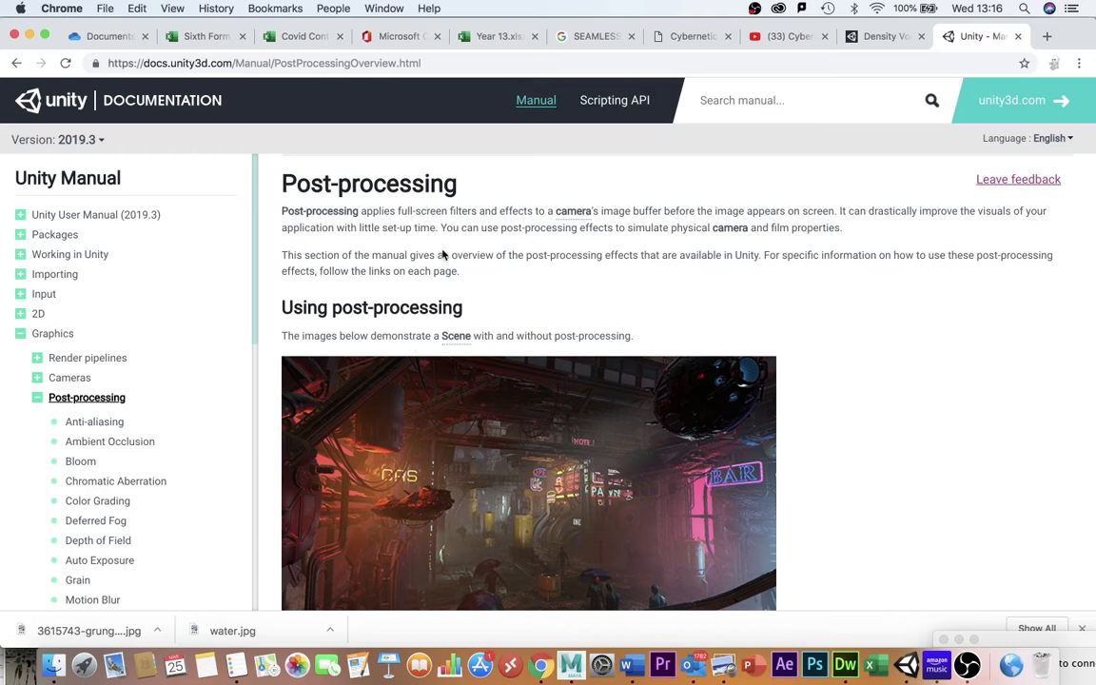
{"action": "left_click", "coordinate": [570, 664]}
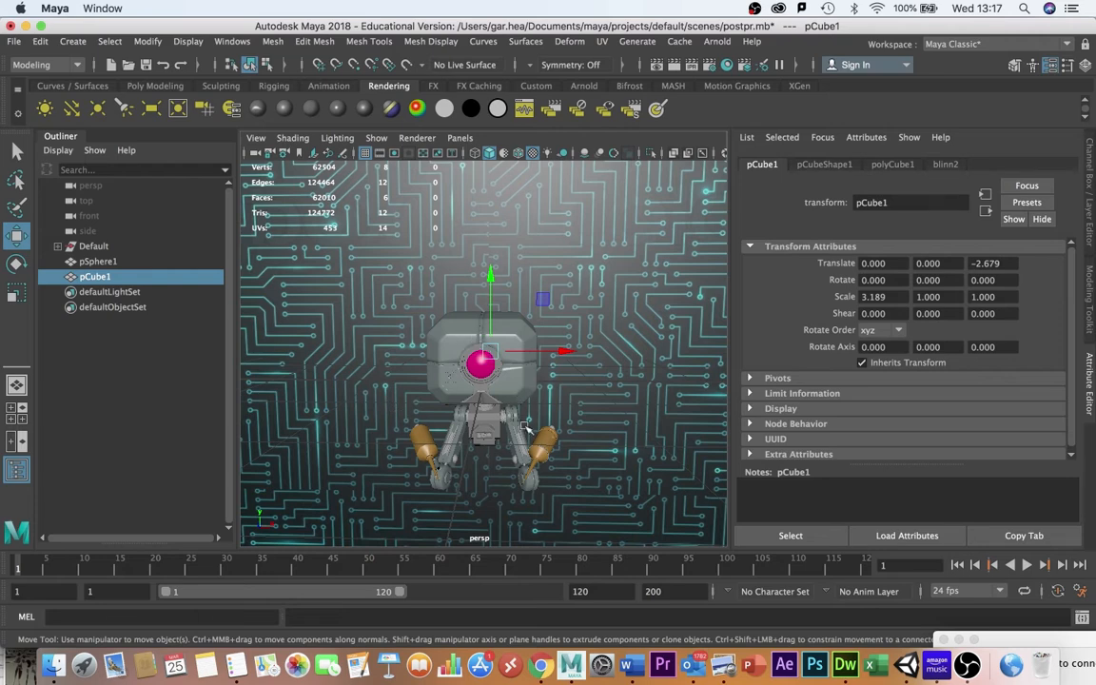
{"action": "left_click", "coordinate": [454, 331]}
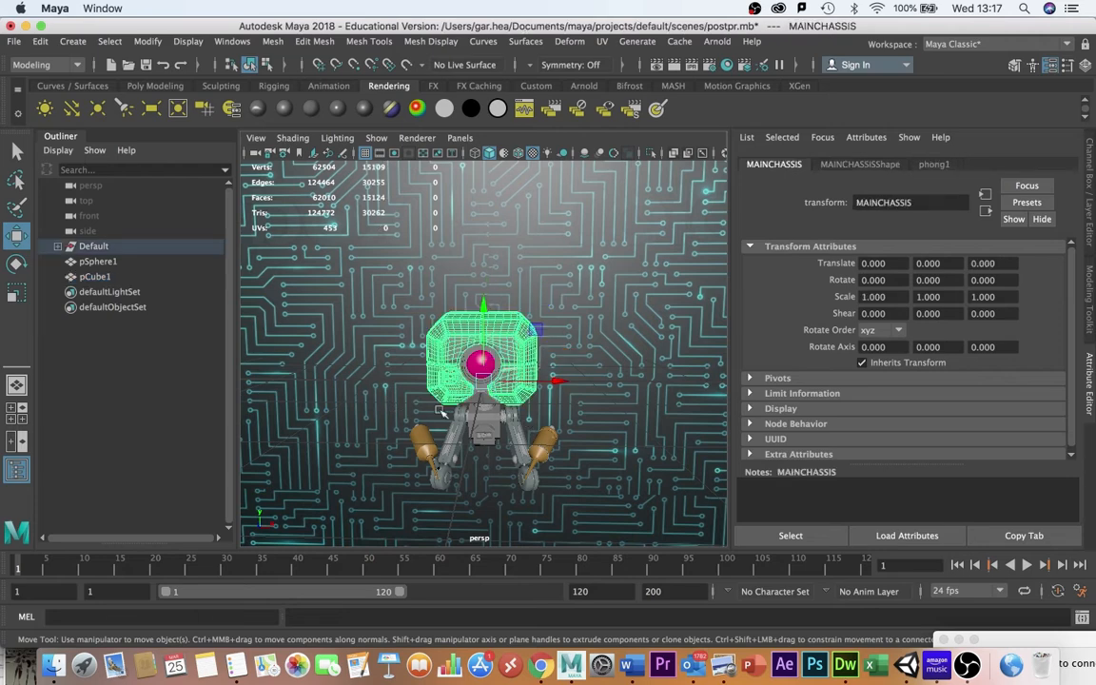
{"action": "left_click", "coordinate": [587, 329]}
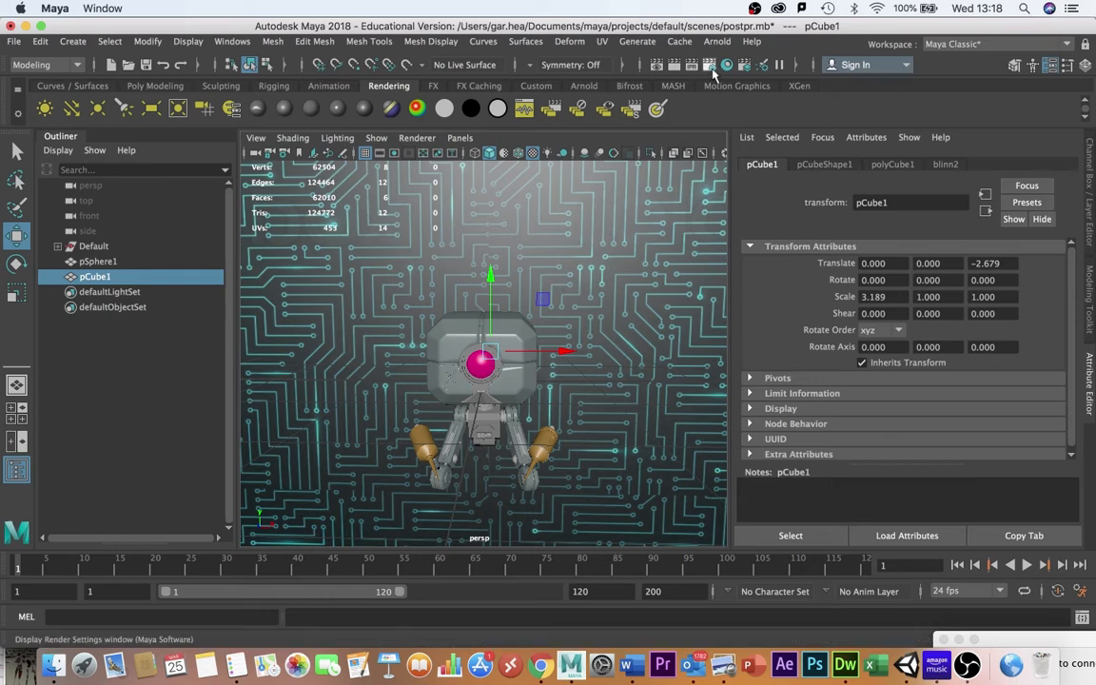
{"action": "left_click", "coordinate": [544, 670]}
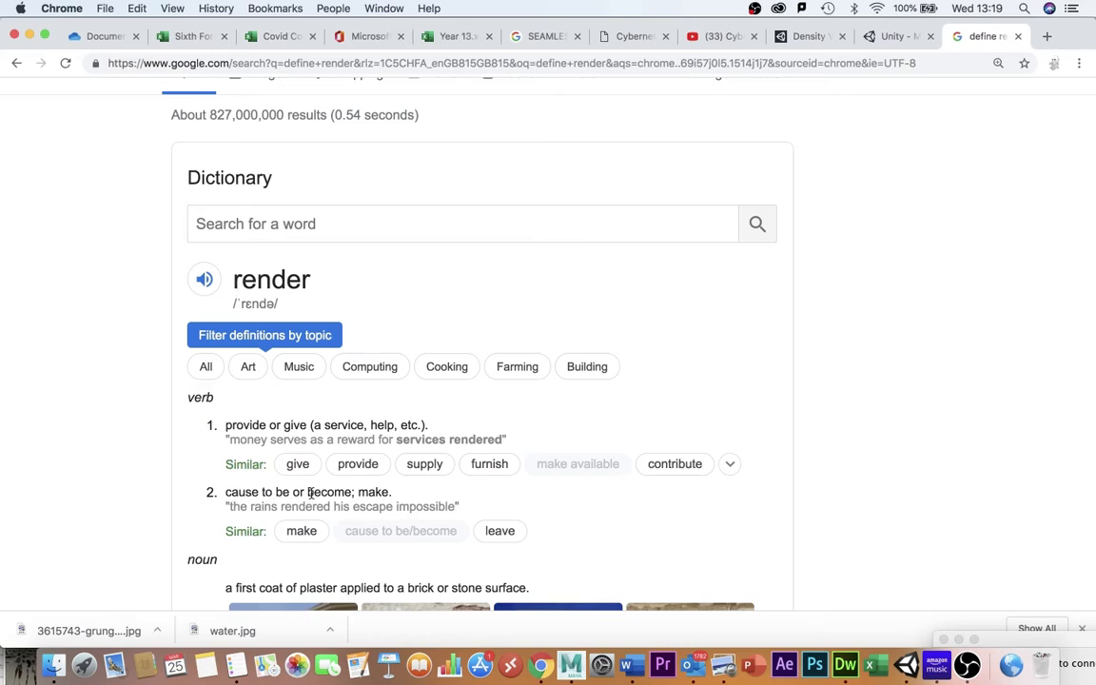
{"action": "left_click", "coordinate": [570, 665]}
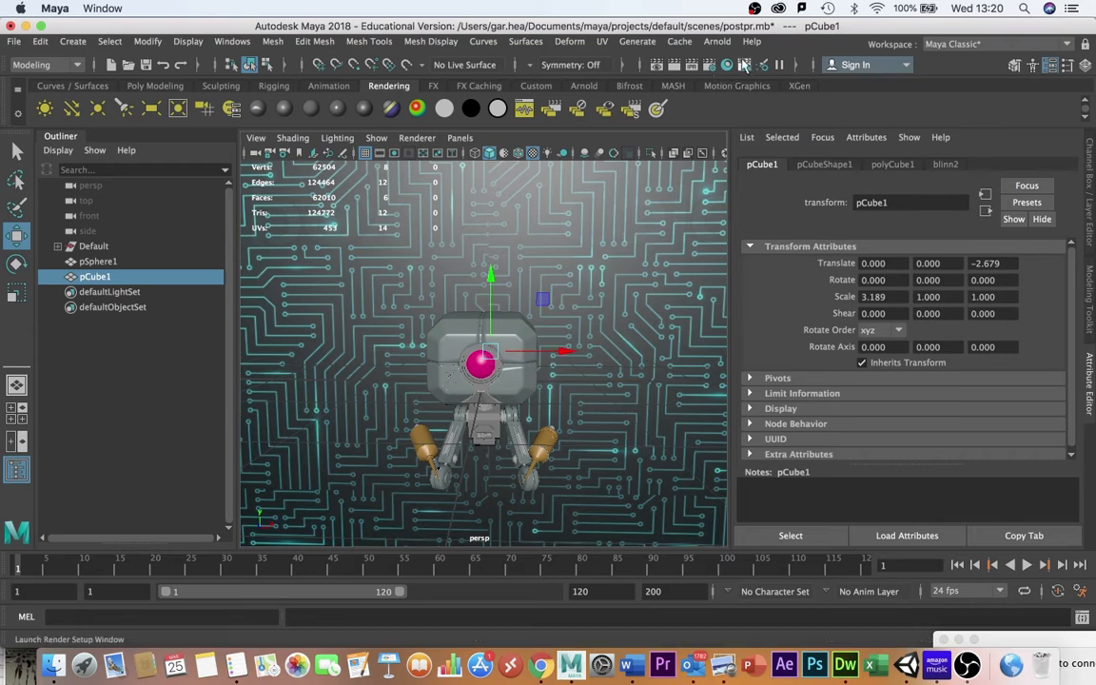
Switch Maya's Render Settings to render using Arnold Renderer.
{"action": "left_click", "coordinate": [657, 64]}
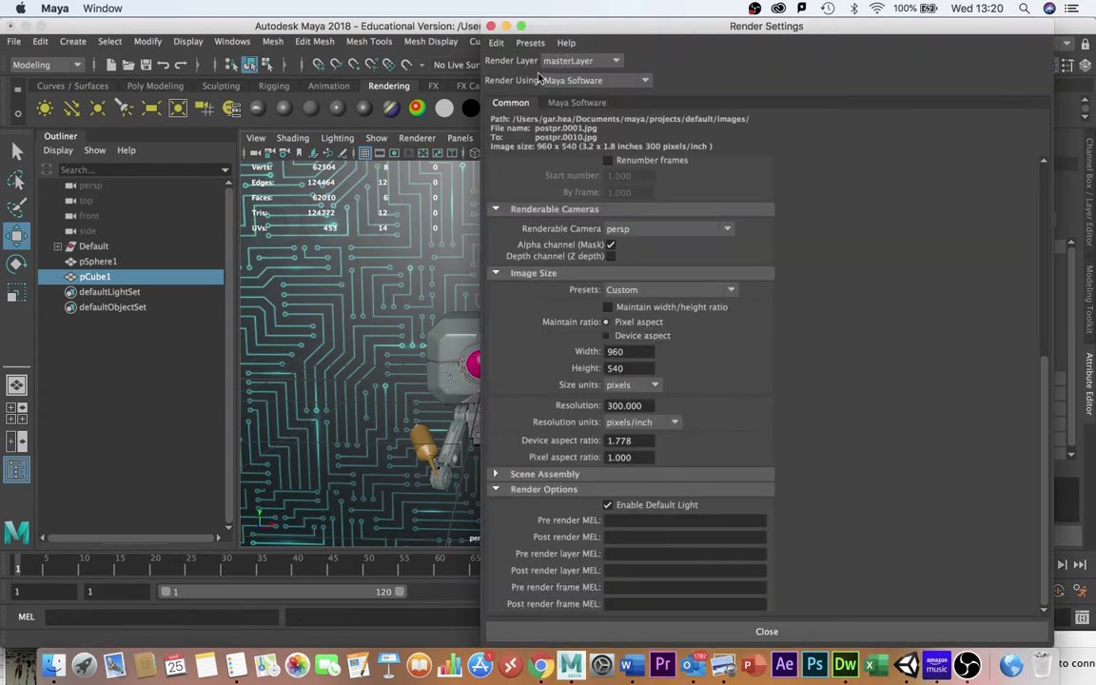
{"action": "left_click", "coordinate": [580, 80]}
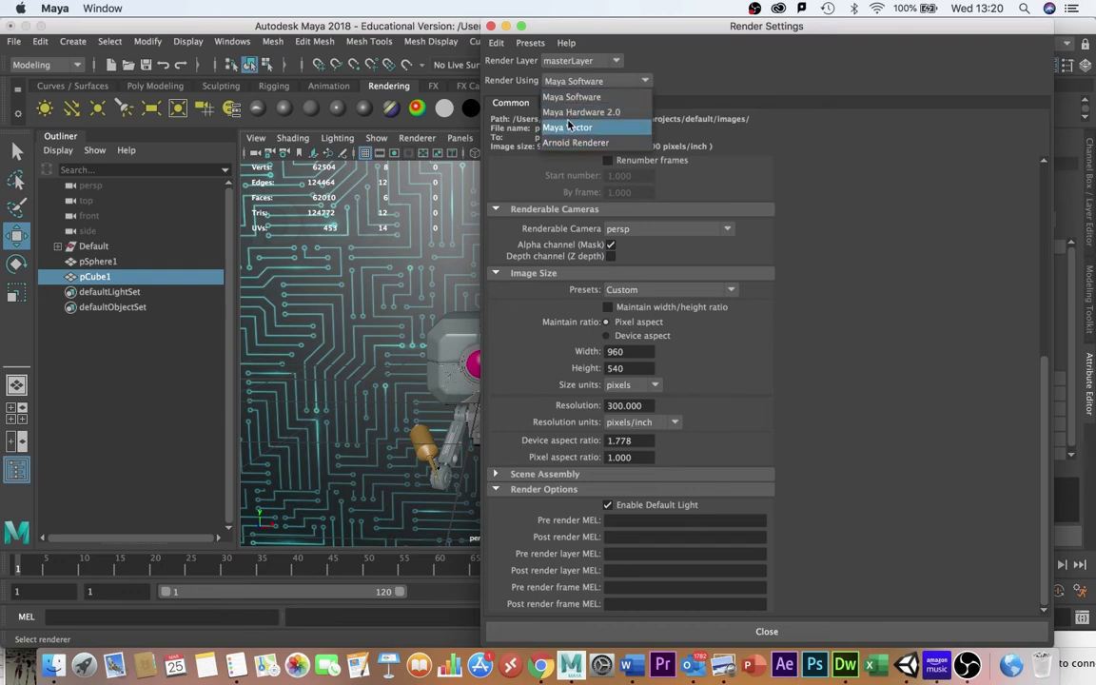
{"action": "left_click", "coordinate": [570, 99]}
{"action": "left_click", "coordinate": [580, 80]}
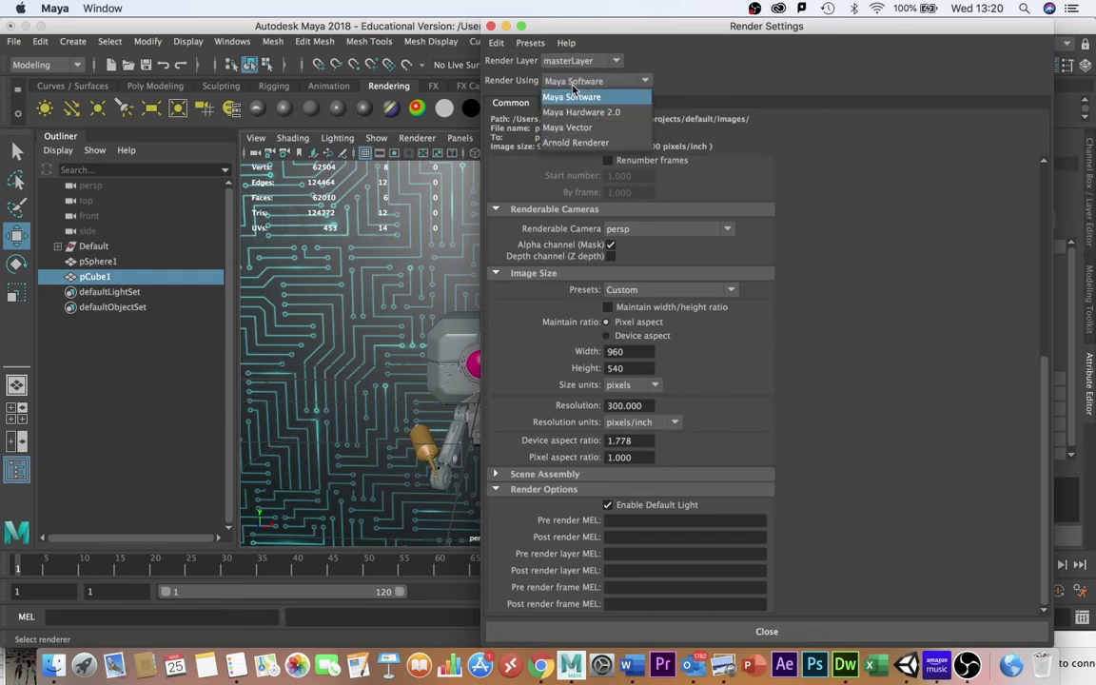
{"action": "left_click", "coordinate": [575, 142]}
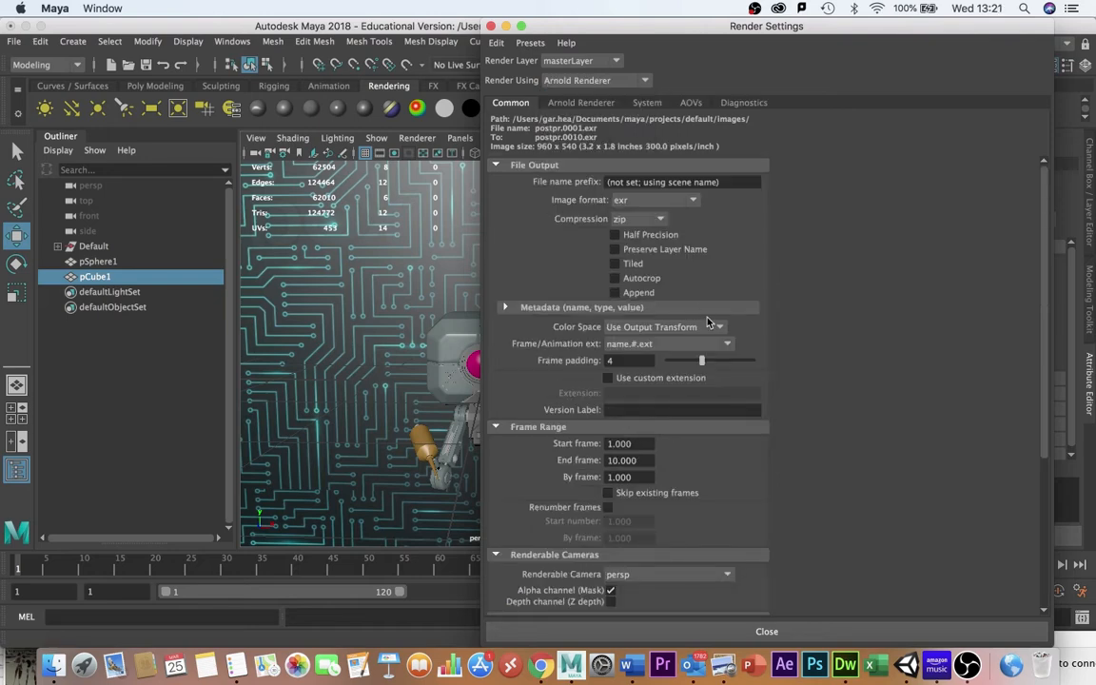
{"action": "left_click", "coordinate": [491, 27]}
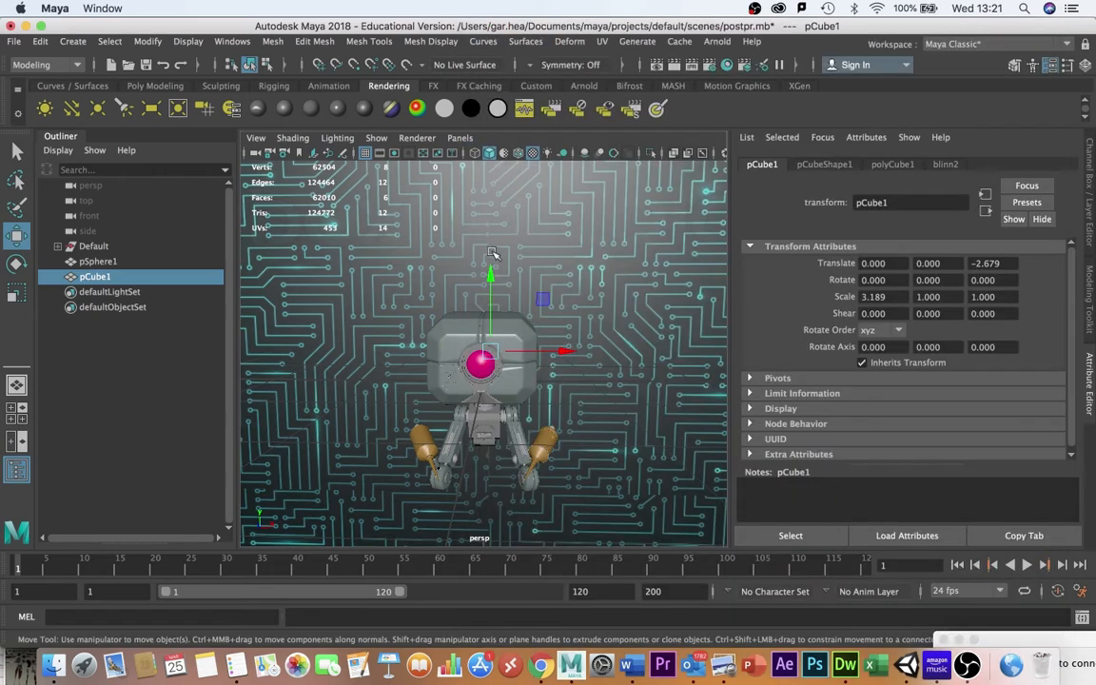
Return to Unity and inspect objects around the shop, ending with the Camera selected.
{"action": "left_click", "coordinate": [909, 664]}
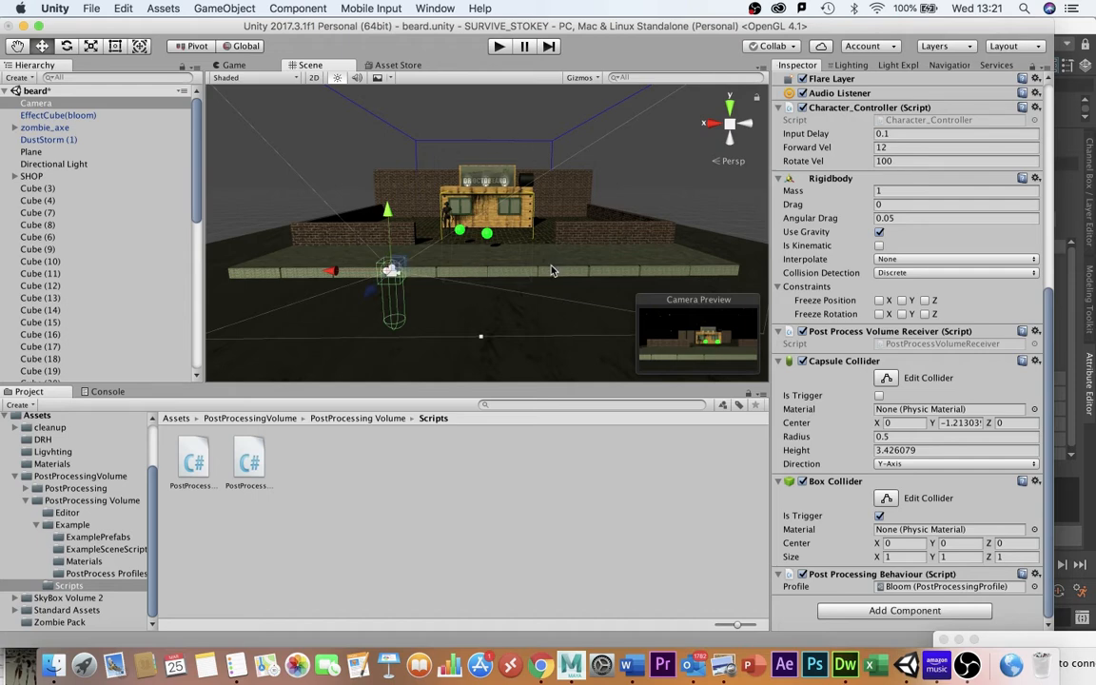
{"action": "left_click", "coordinate": [396, 178]}
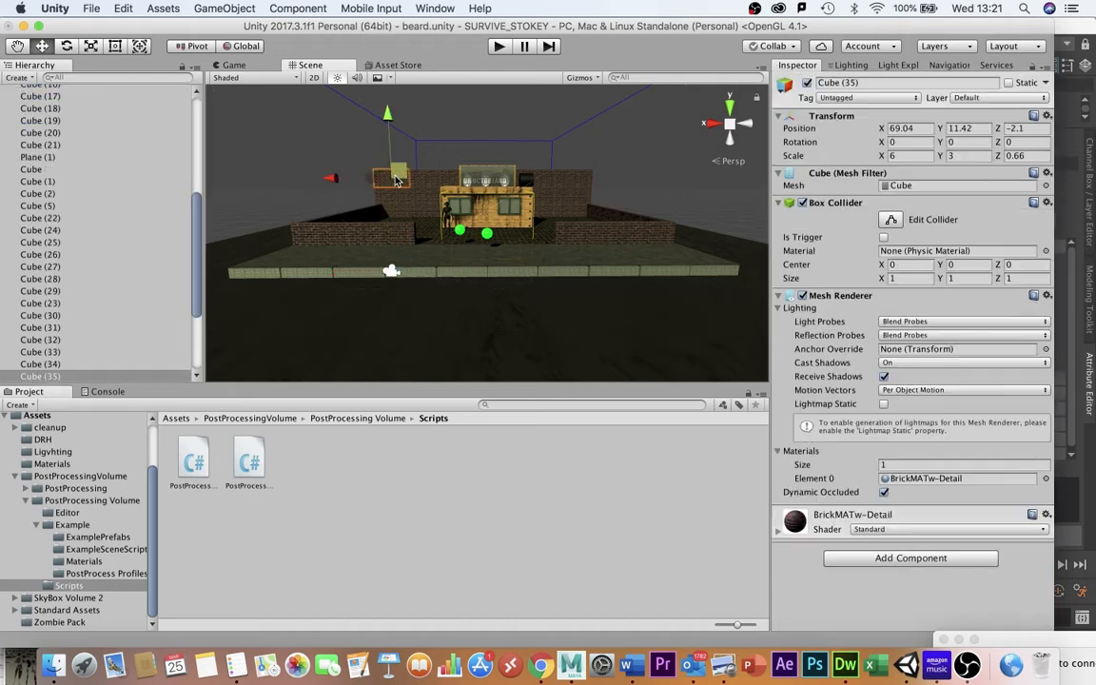
{"action": "left_click", "coordinate": [570, 182]}
{"action": "left_click", "coordinate": [471, 186]}
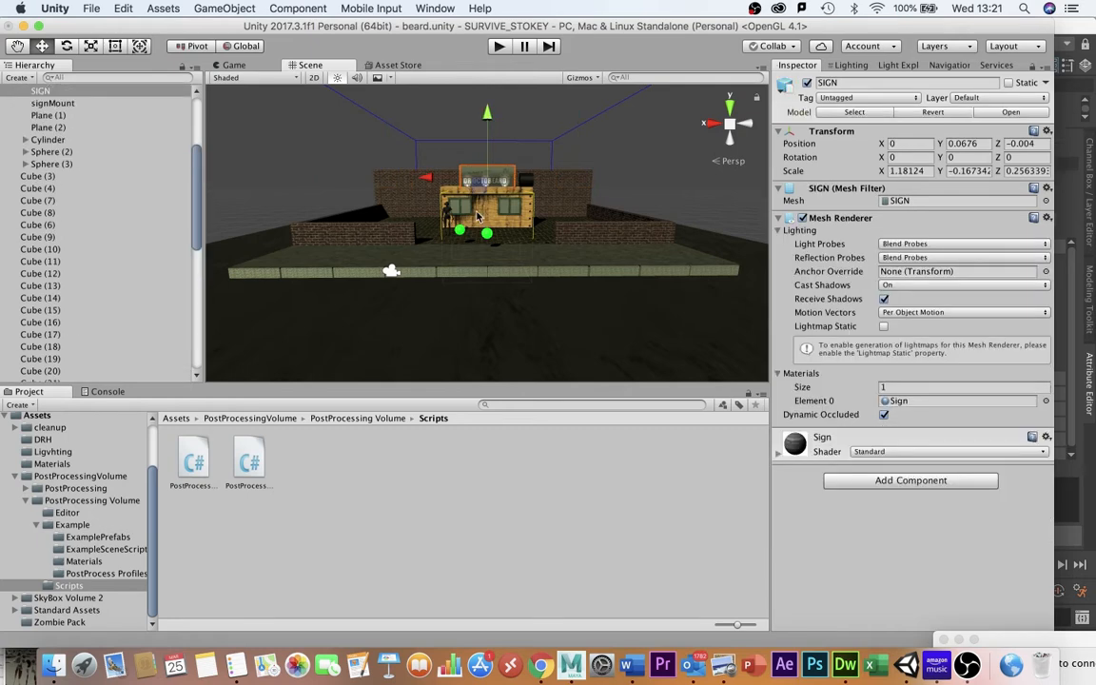
{"action": "left_click", "coordinate": [479, 217]}
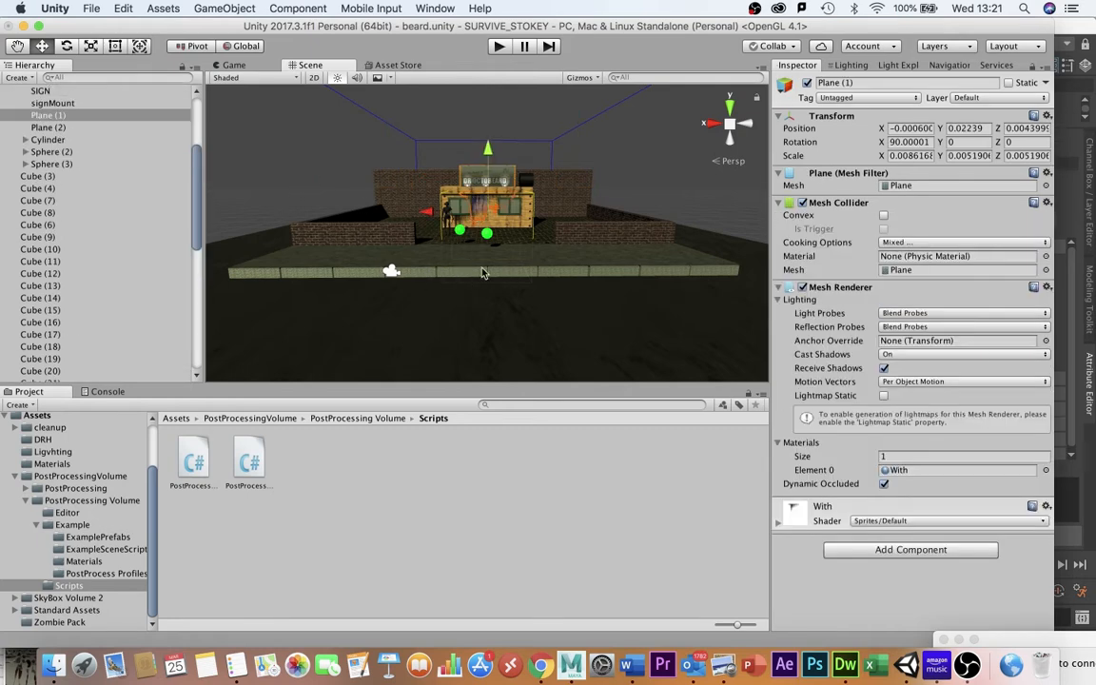
{"action": "scroll", "coordinate": [82, 201], "scroll_direction": "up", "scroll_amount": 5}
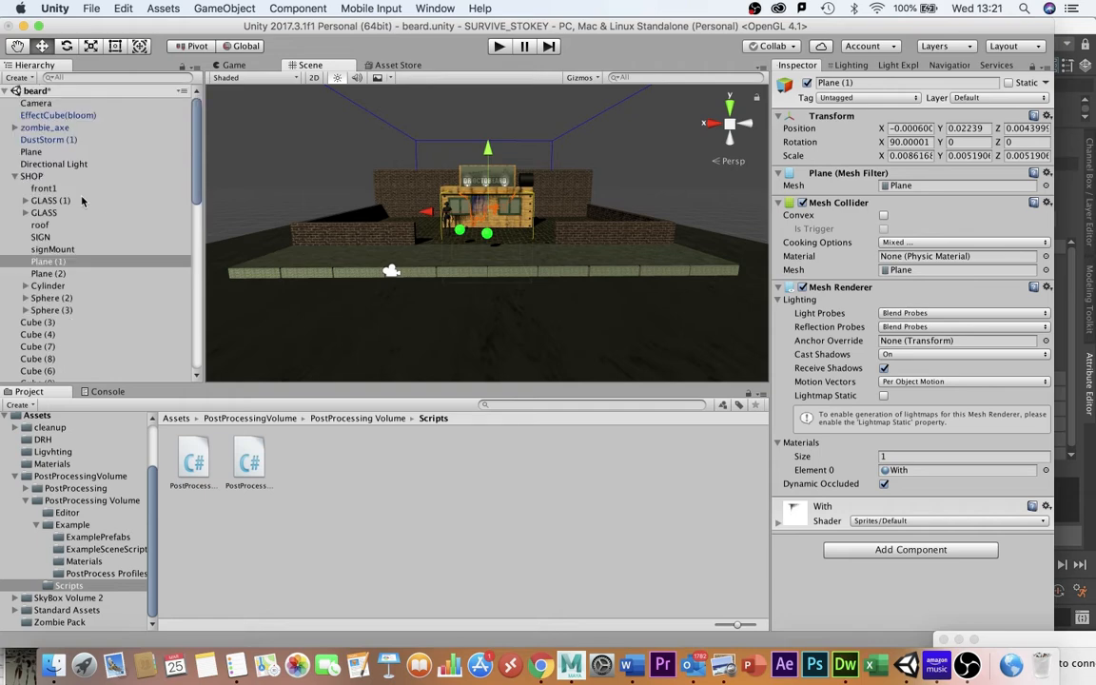
{"action": "left_click", "coordinate": [38, 103]}
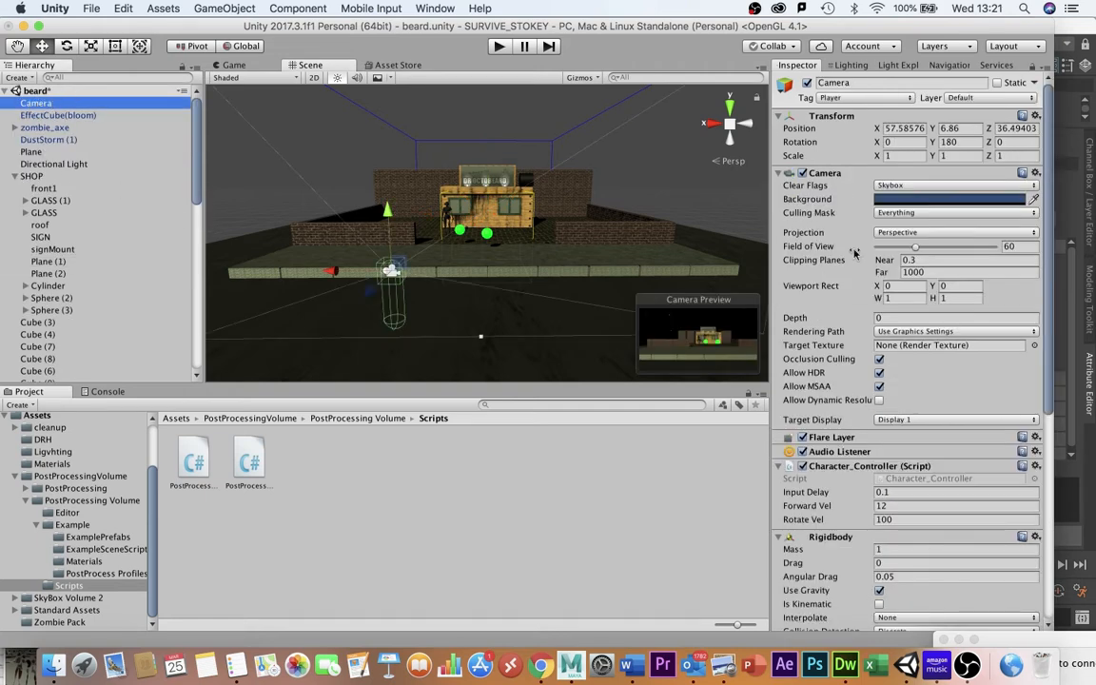
Examine the Camera's components, the post-processing scripts and the EffectCube(bloom) Post Process Volume effect settings.
{"action": "scroll", "coordinate": [854, 252], "scroll_direction": "down", "scroll_amount": 8}
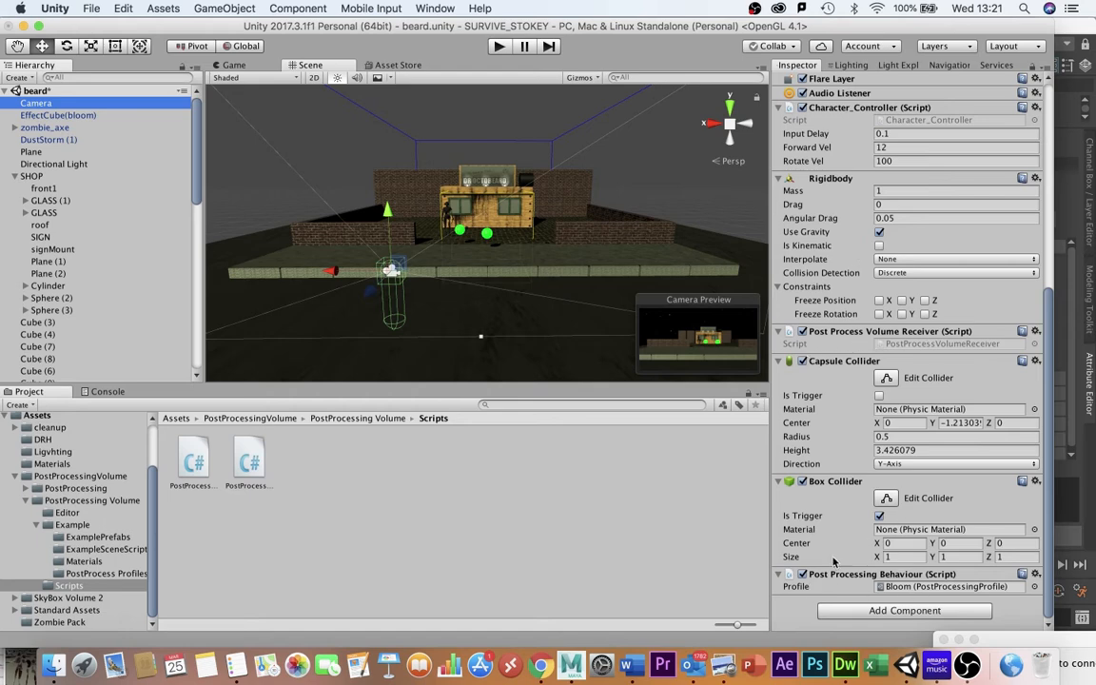
{"action": "left_click", "coordinate": [251, 463]}
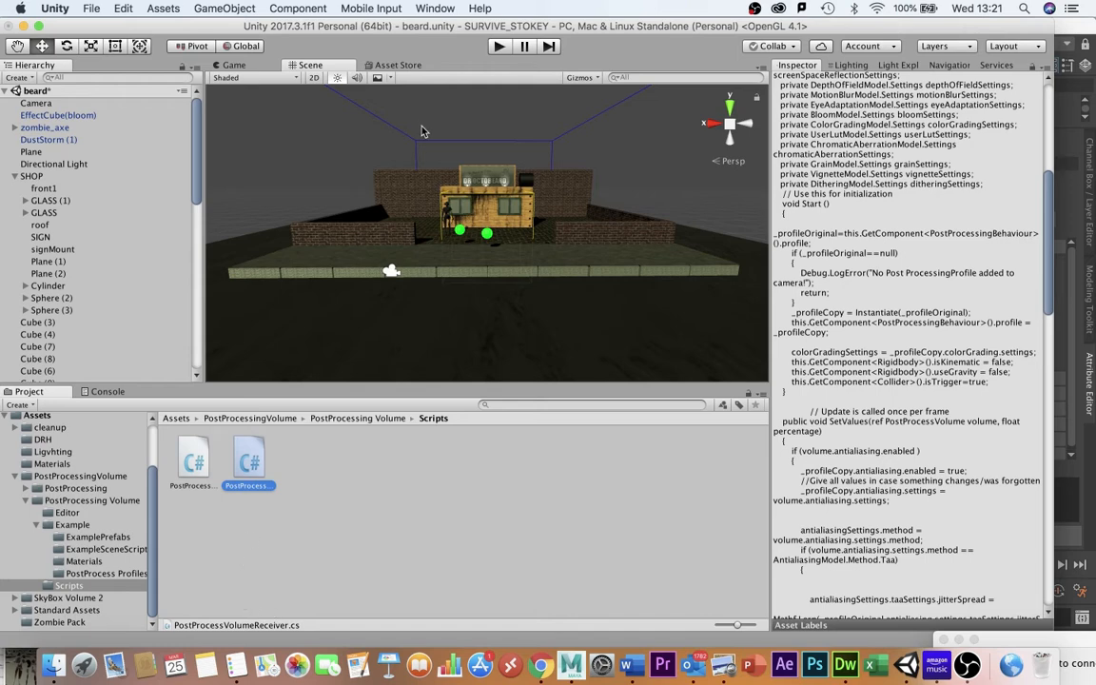
{"action": "left_click", "coordinate": [38, 103]}
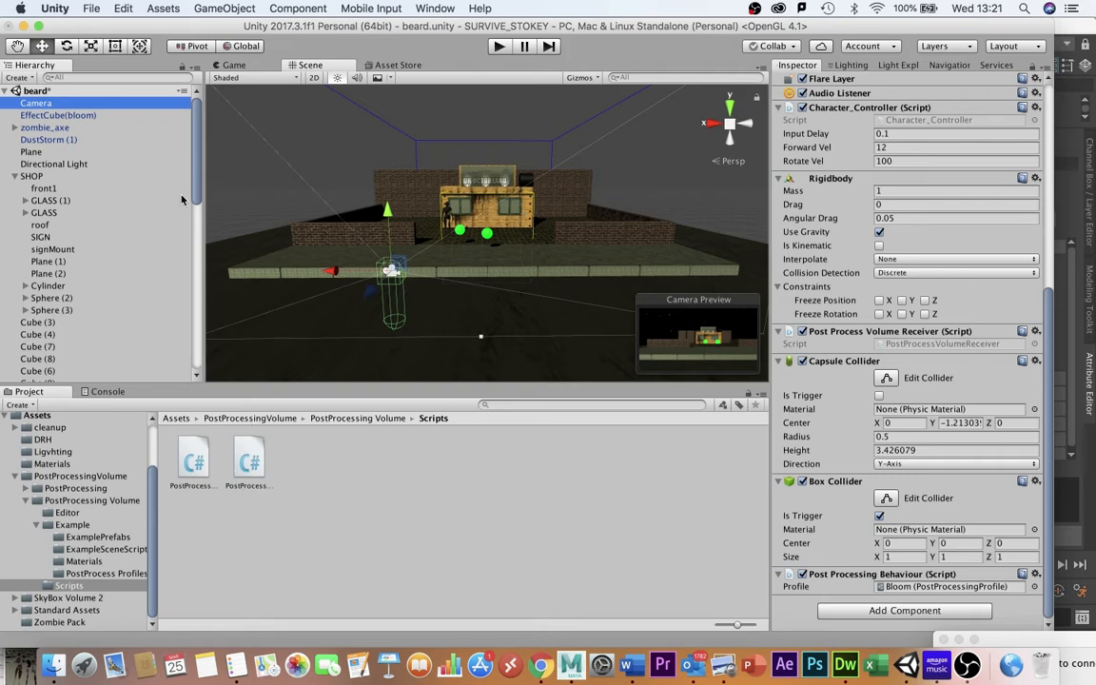
{"action": "left_click", "coordinate": [51, 115]}
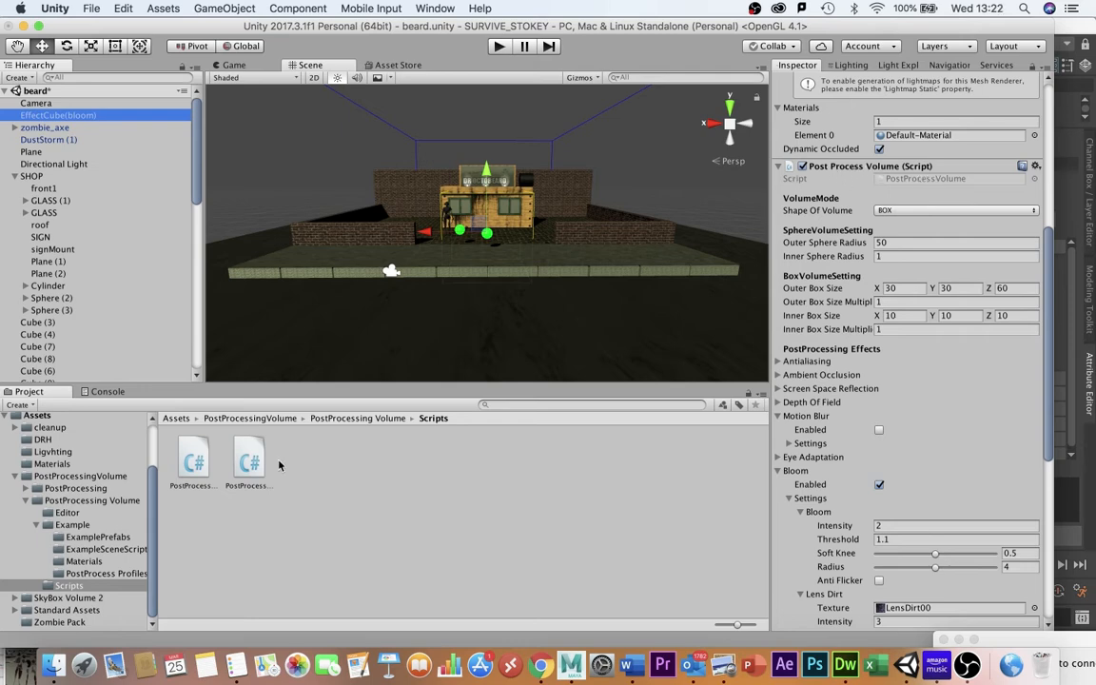
{"action": "left_click", "coordinate": [193, 464]}
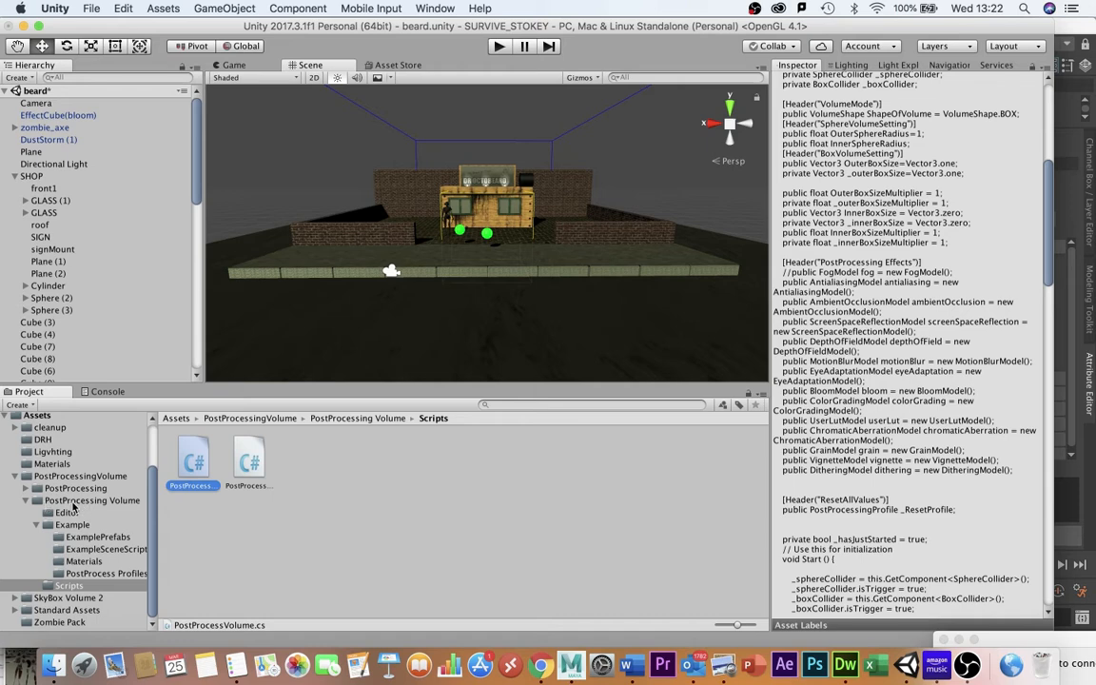
{"action": "left_click", "coordinate": [57, 115]}
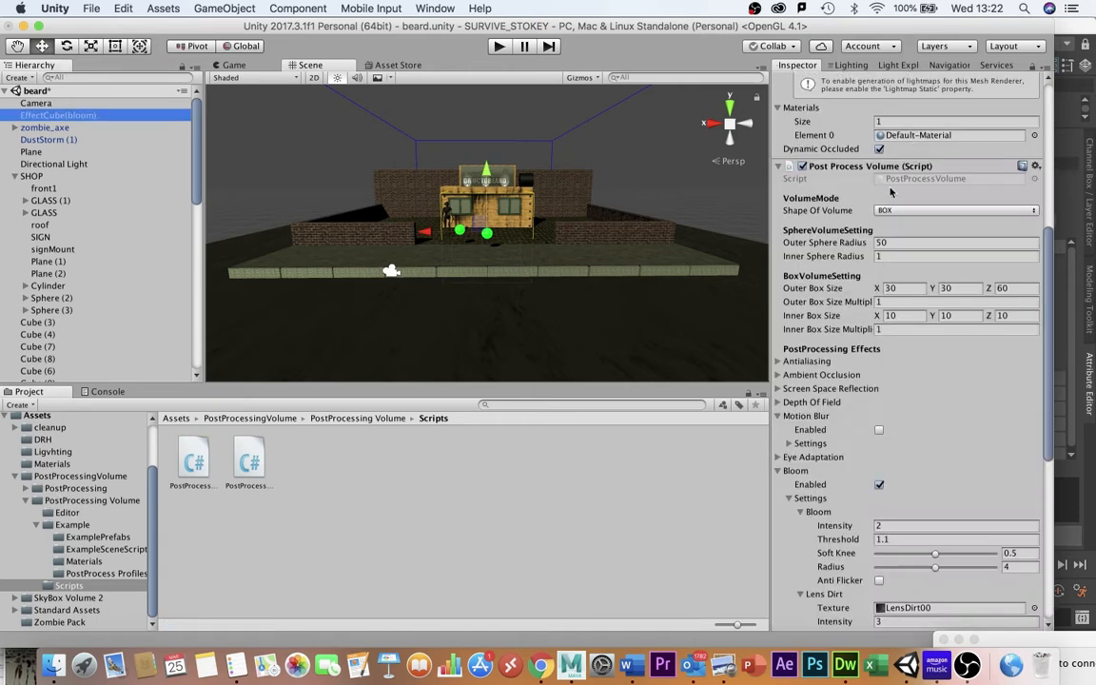
{"action": "scroll", "coordinate": [858, 270], "scroll_direction": "down", "scroll_amount": 10}
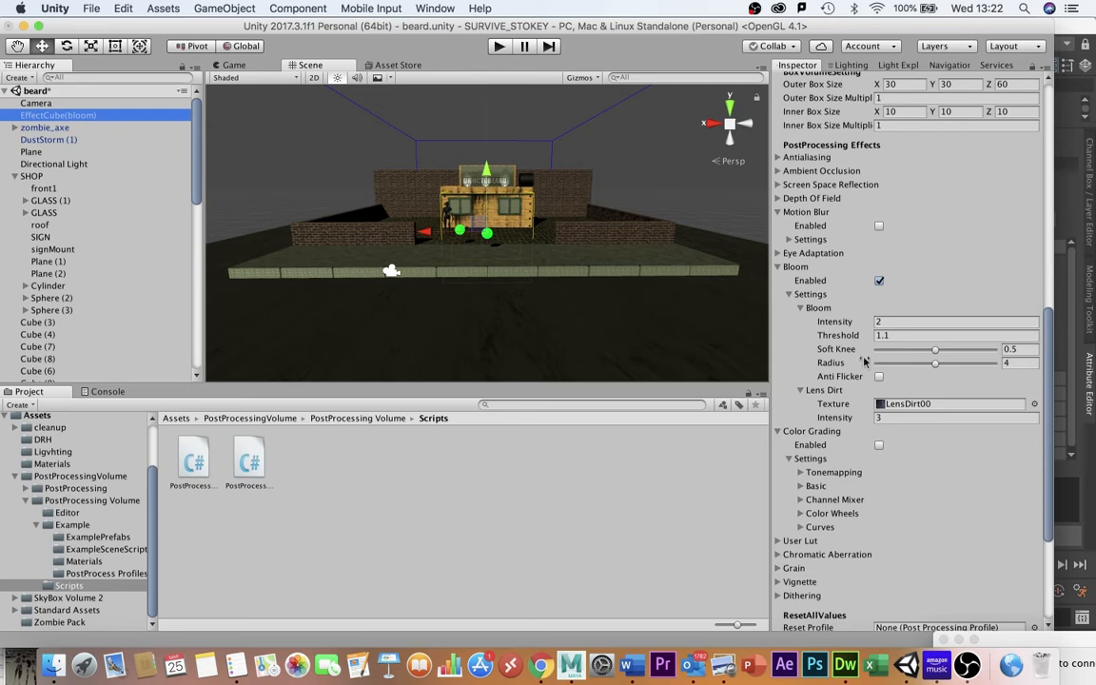
{"action": "left_click", "coordinate": [804, 197]}
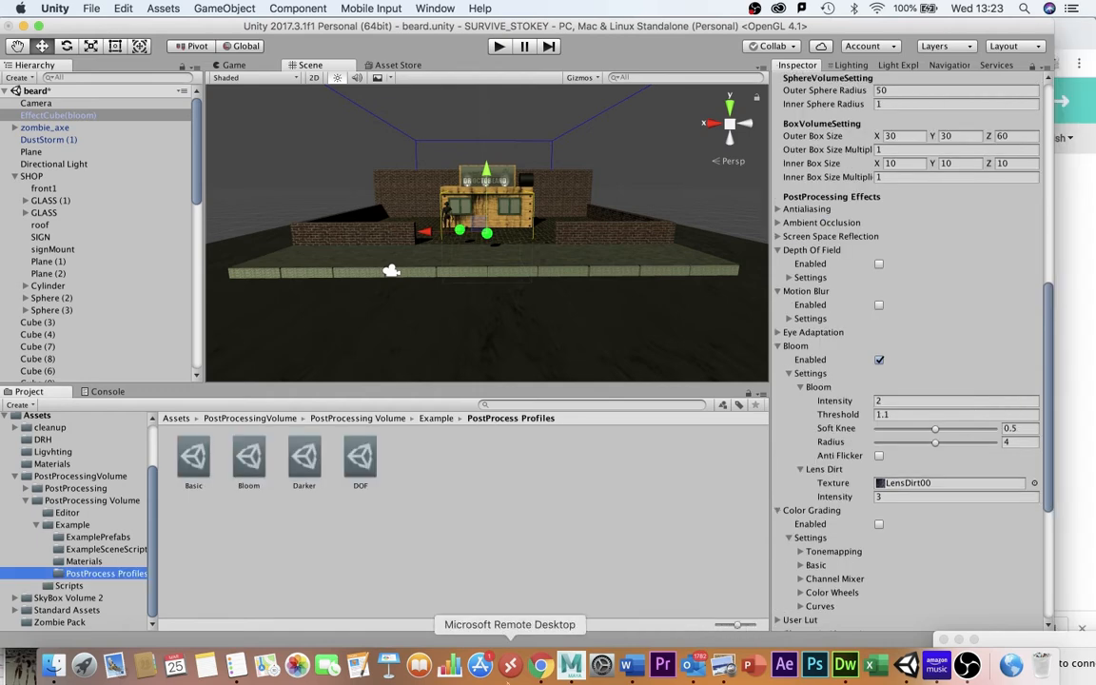
Review the Unity post-processing manual page and bloom image search results in Chrome.
{"action": "left_click", "coordinate": [539, 664]}
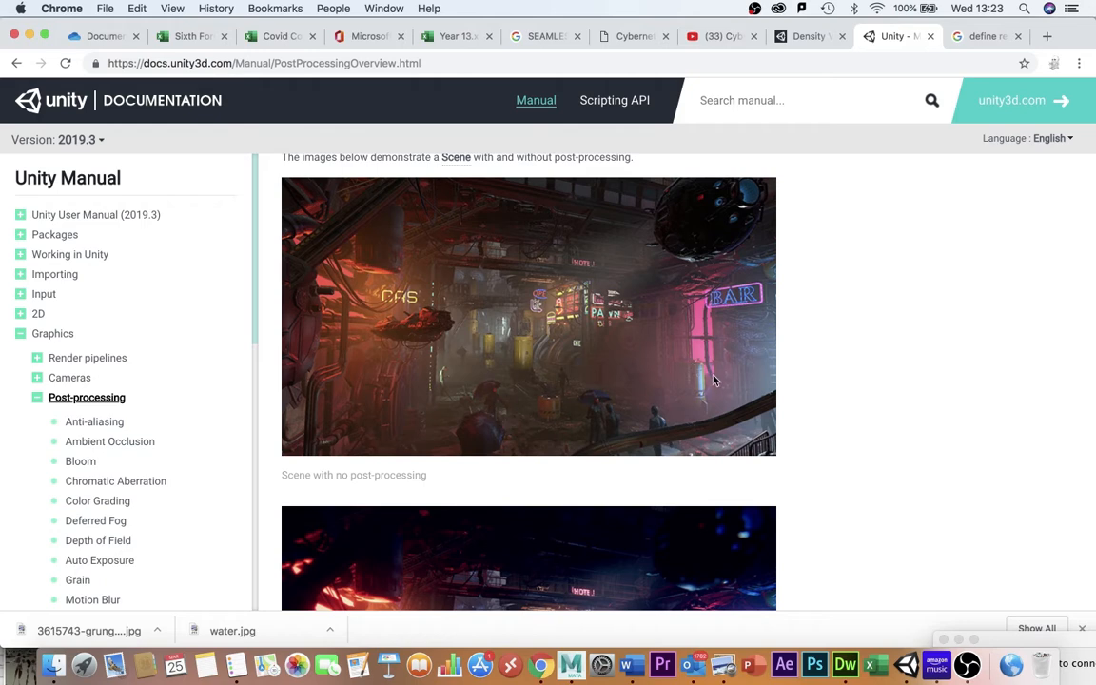
{"action": "scroll", "coordinate": [728, 385], "scroll_direction": "down", "scroll_amount": 4}
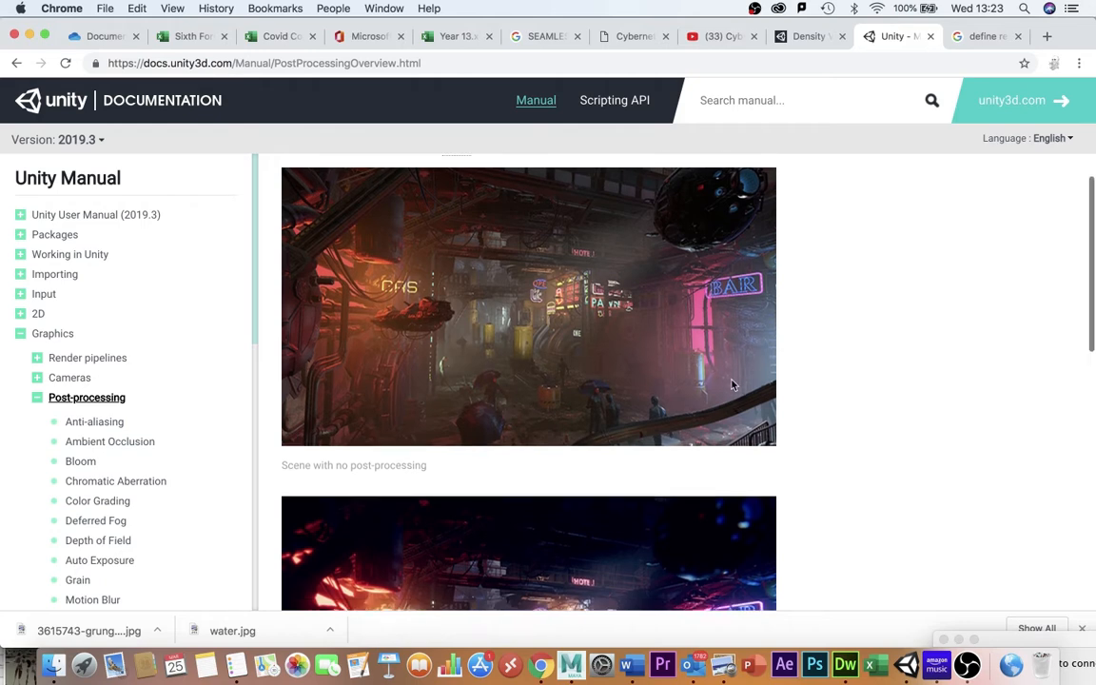
{"action": "scroll", "coordinate": [733, 385], "scroll_direction": "down", "scroll_amount": 2}
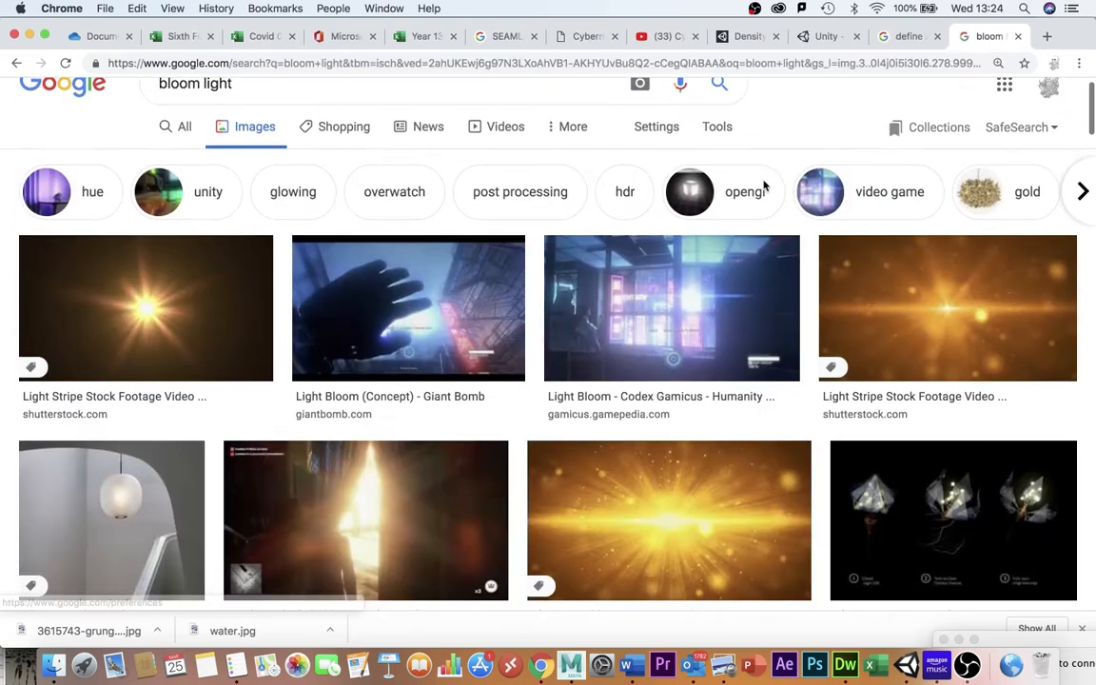
{"action": "scroll", "coordinate": [609, 228], "scroll_direction": "down", "scroll_amount": 1}
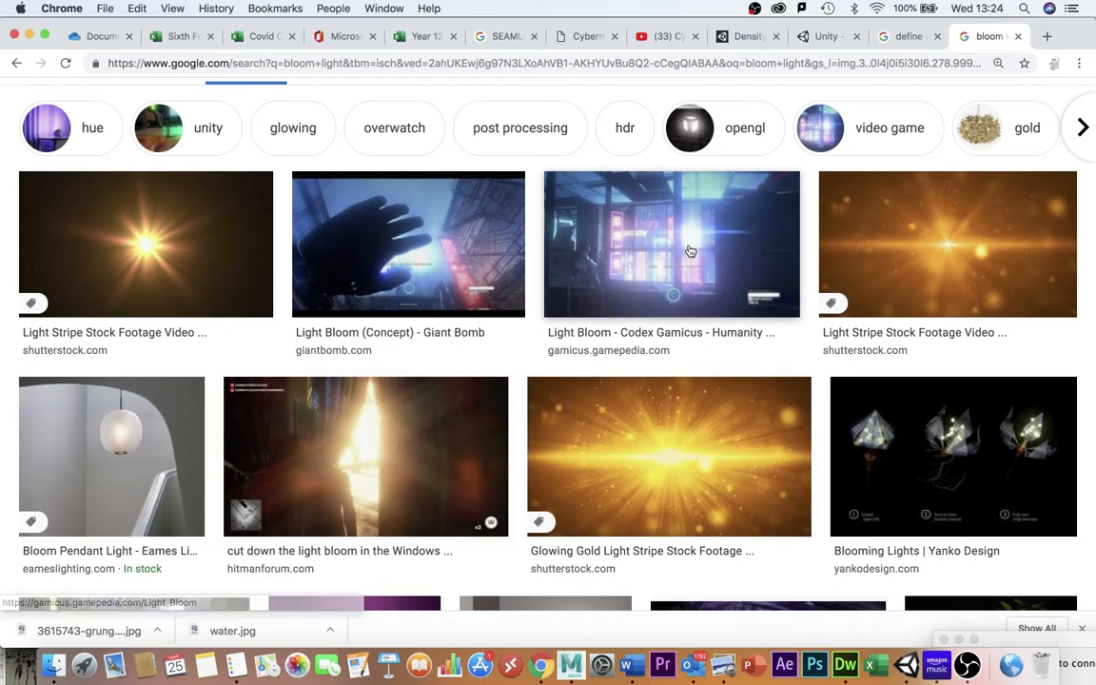
{"action": "scroll", "coordinate": [393, 444], "scroll_direction": "down", "scroll_amount": 5}
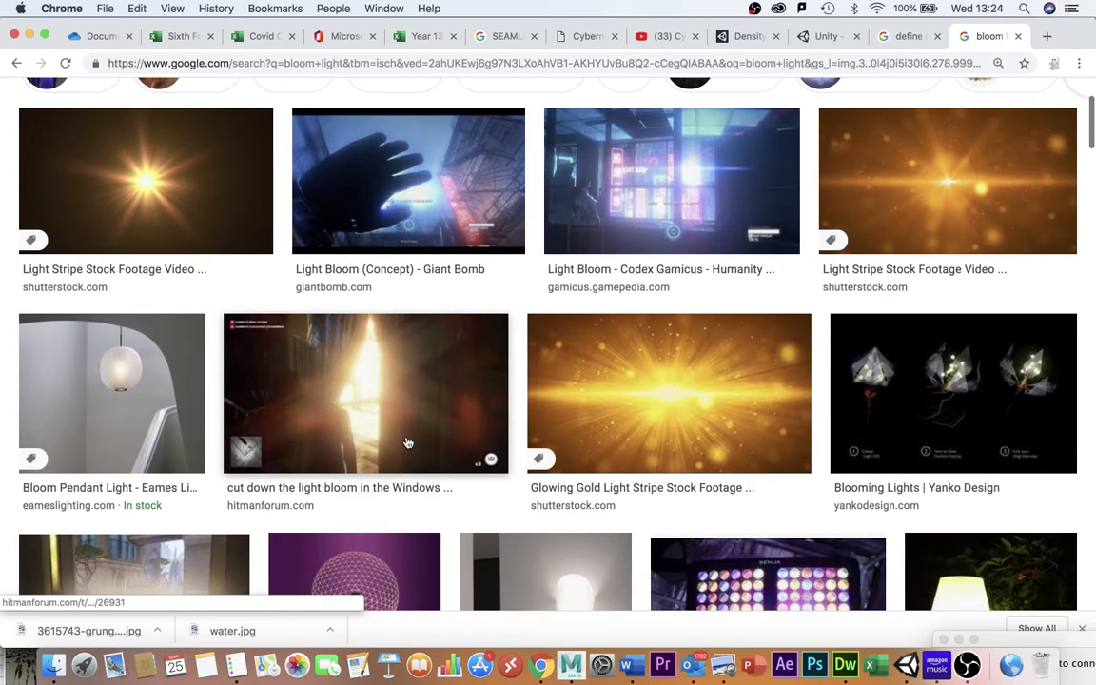
{"action": "scroll", "coordinate": [408, 443], "scroll_direction": "up", "scroll_amount": 3}
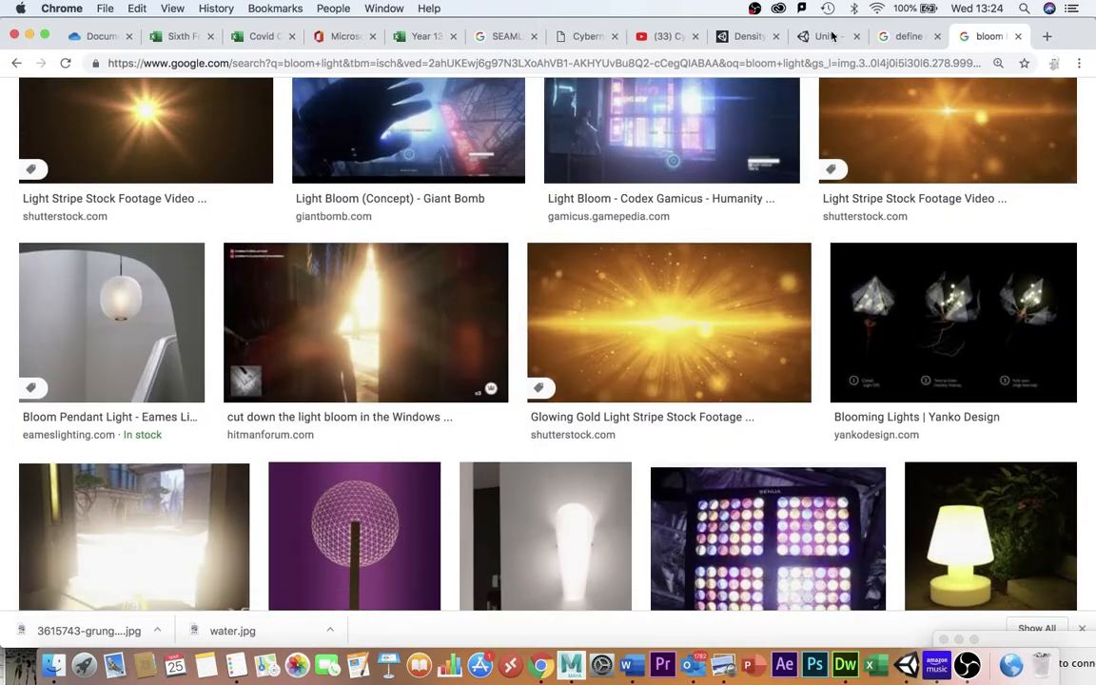
Return to Unity and inspect the EffectCube(bloom) Lens Dirt texture options in its Bloom settings.
{"action": "key", "text": "super+Tab"}
{"action": "left_click", "coordinate": [38, 107]}
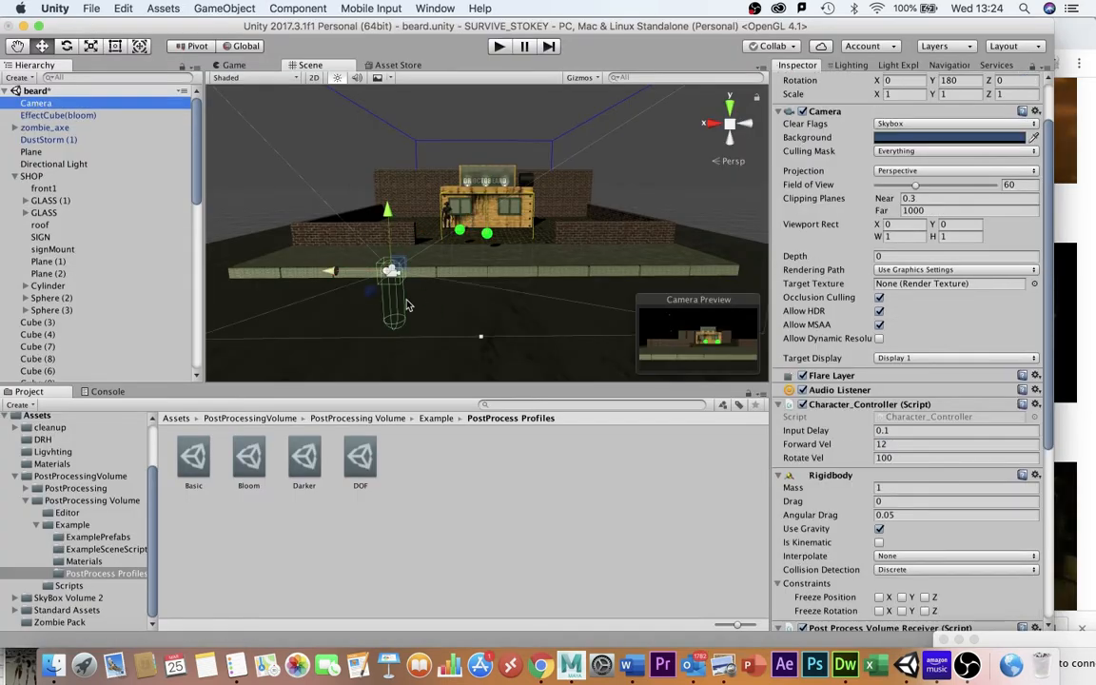
{"action": "left_click", "coordinate": [66, 115]}
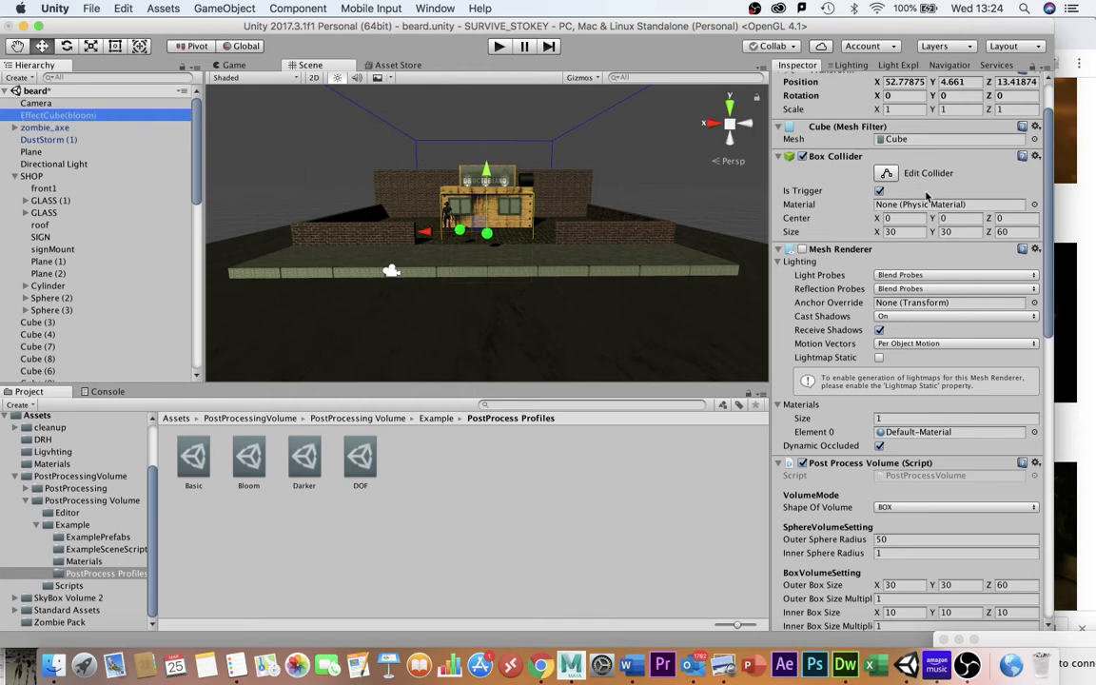
{"action": "scroll", "coordinate": [933, 140], "scroll_direction": "down", "scroll_amount": 10}
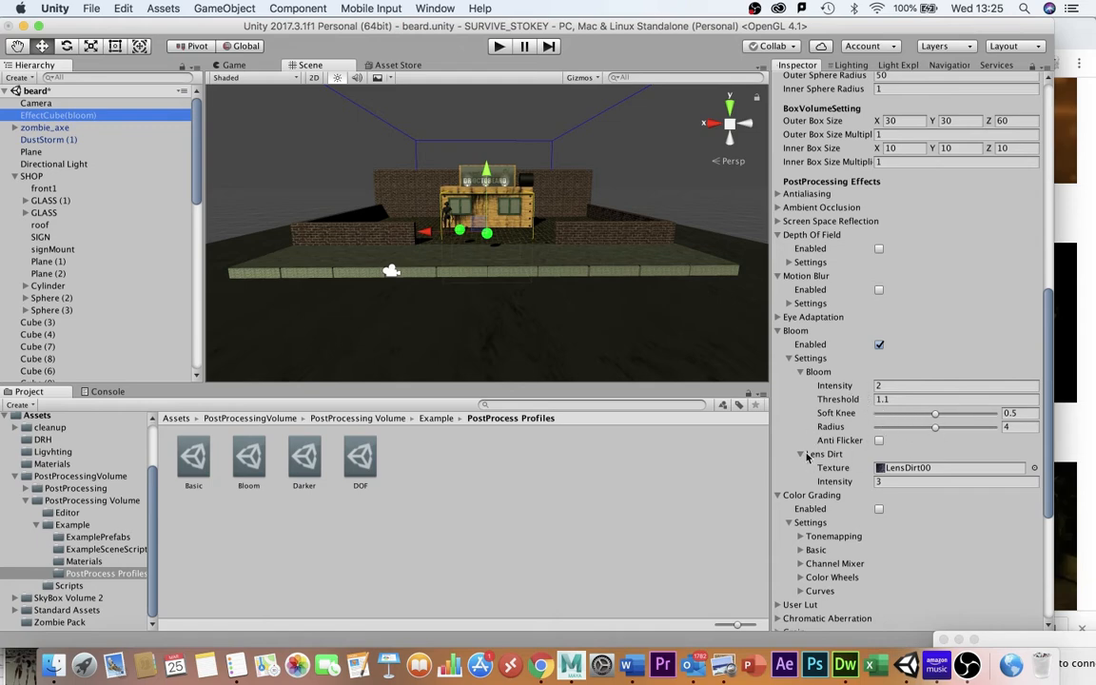
{"action": "left_click", "coordinate": [883, 466]}
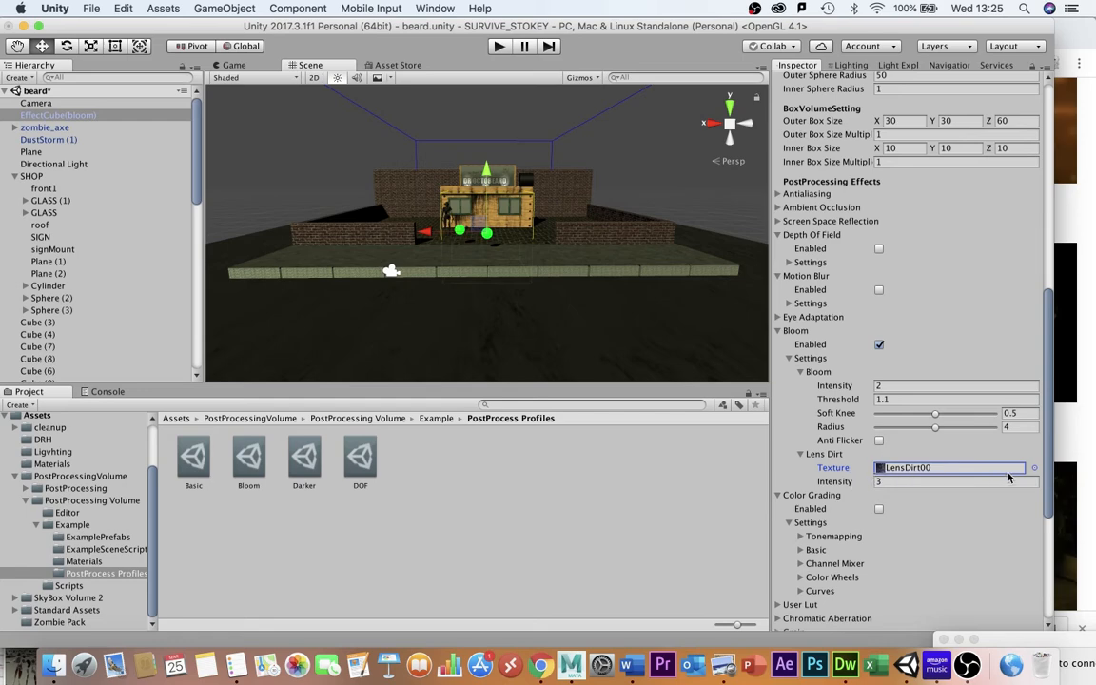
{"action": "left_click", "coordinate": [1035, 469]}
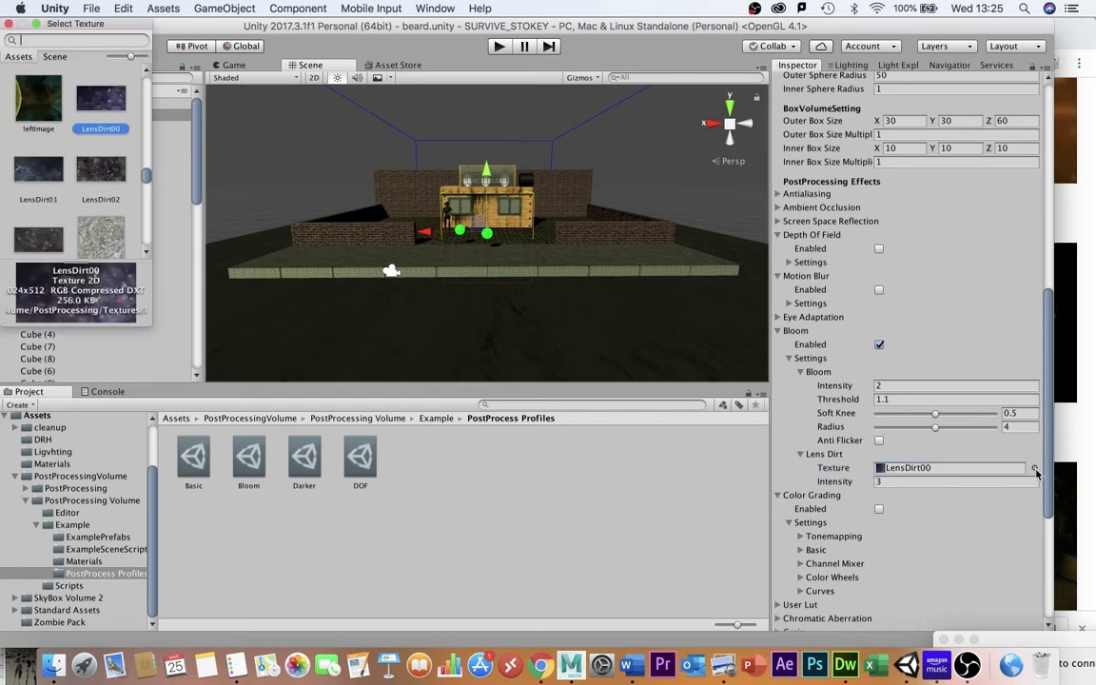
{"action": "left_click", "coordinate": [8, 22]}
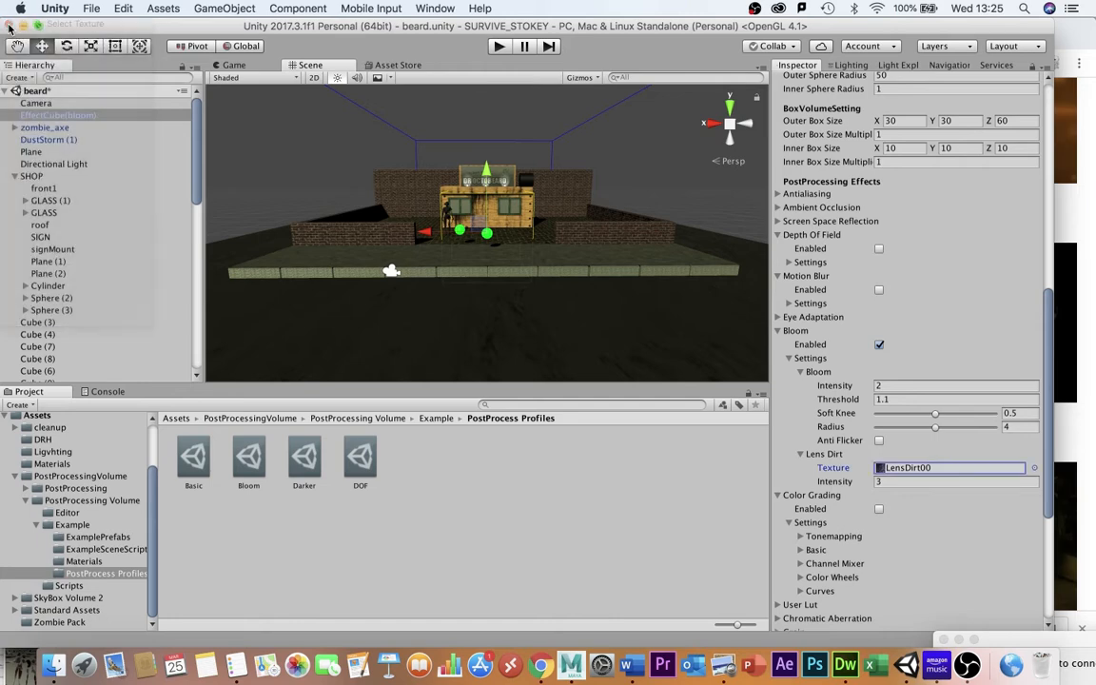
Check the Camera's Bloom post-processing profile, then play the game walking toward the green spheres to test the bloom.
{"action": "left_click", "coordinate": [36, 102]}
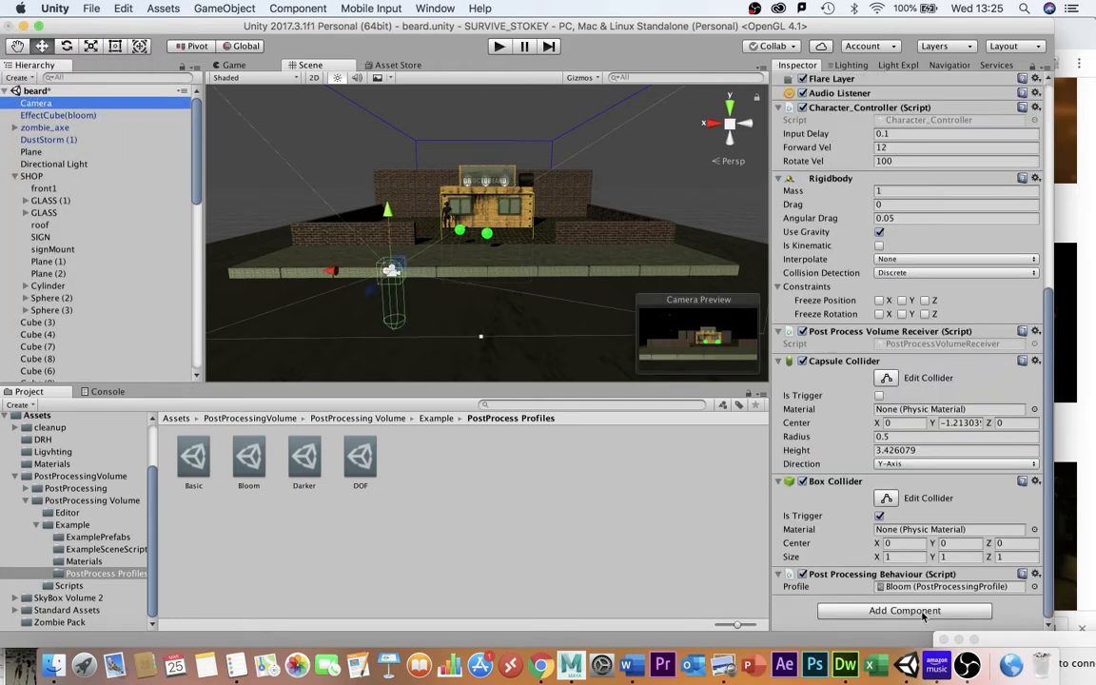
{"action": "left_click", "coordinate": [1035, 586]}
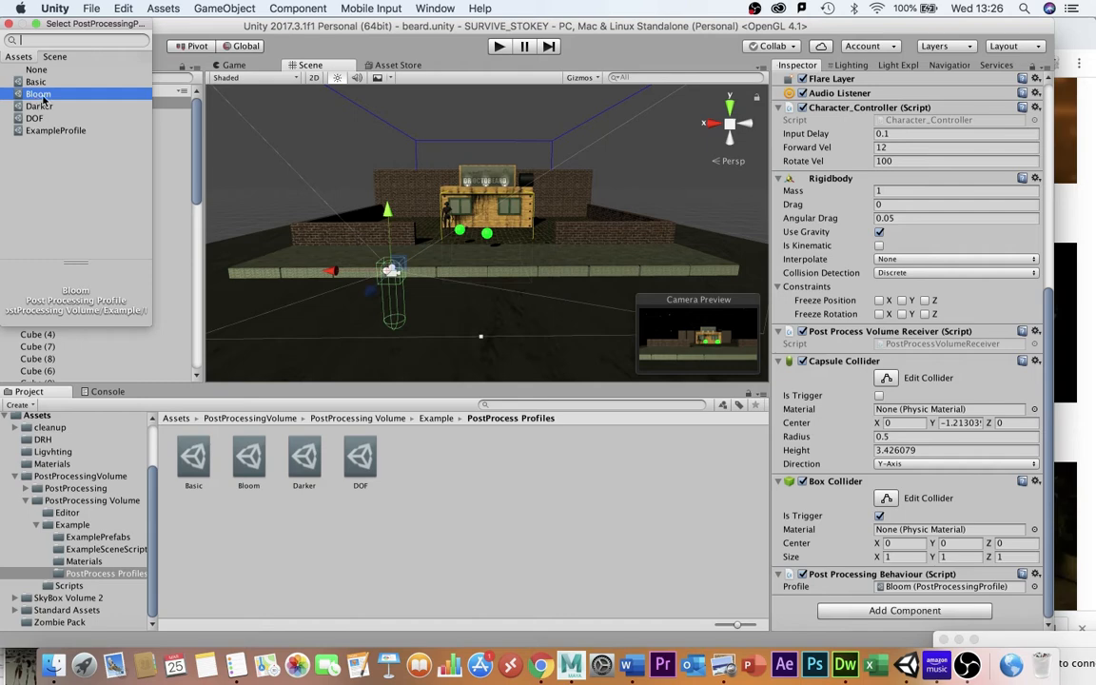
{"action": "left_click", "coordinate": [499, 46]}
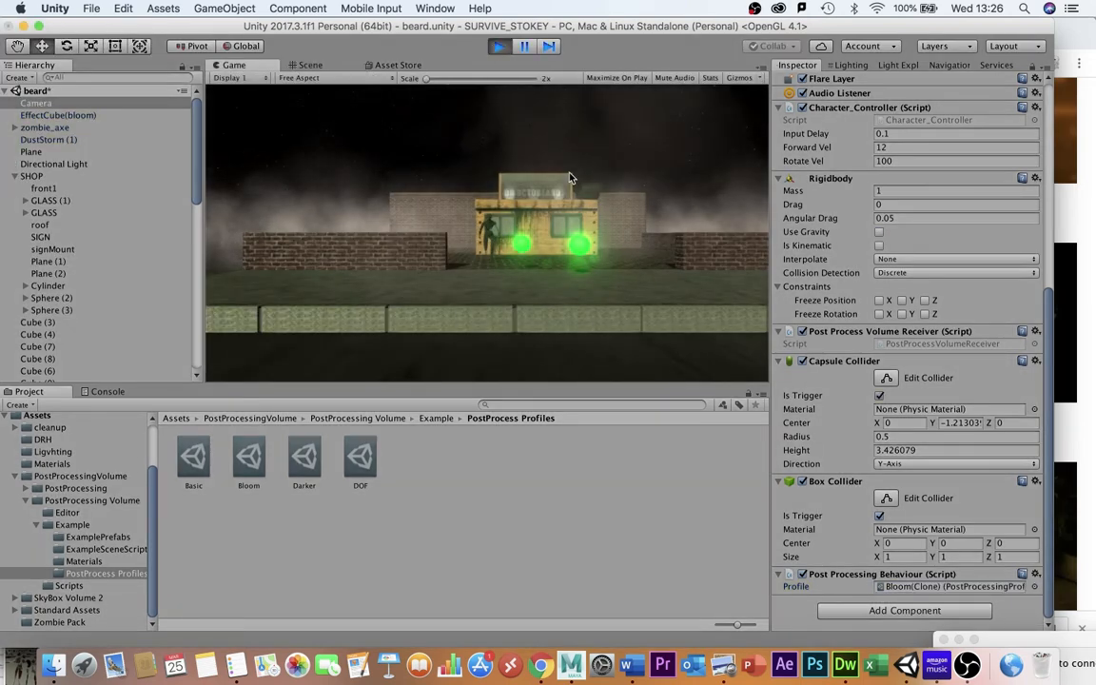
{"action": "key", "text": "Up"}
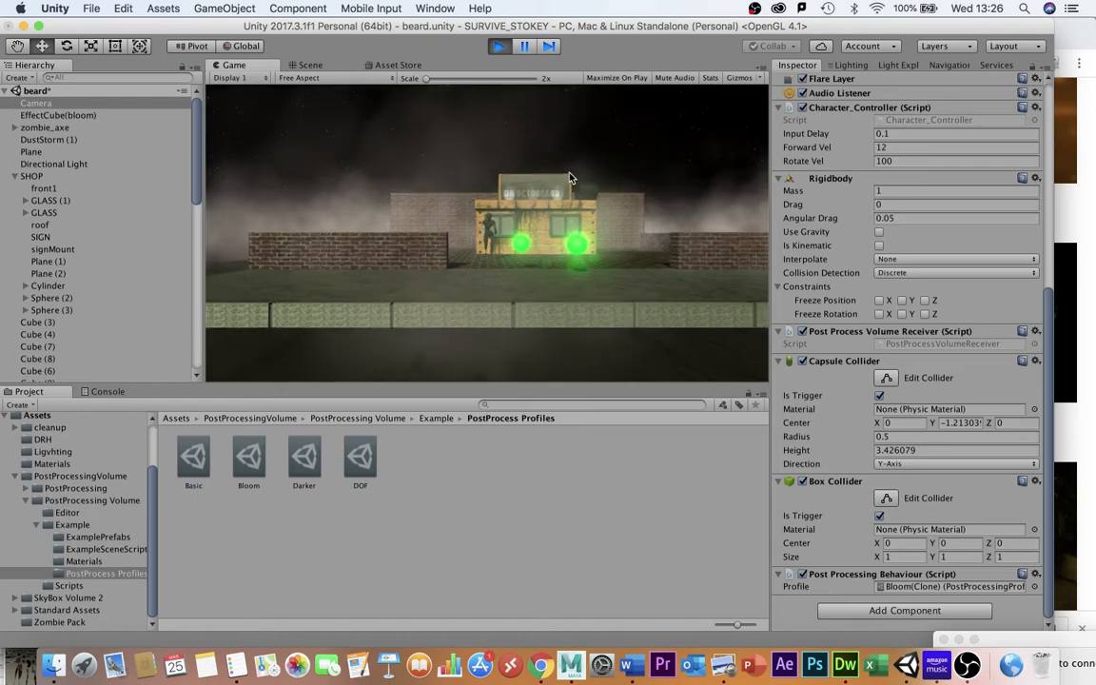
{"action": "key", "text": "Right"}
{"action": "key", "text": "Up"}
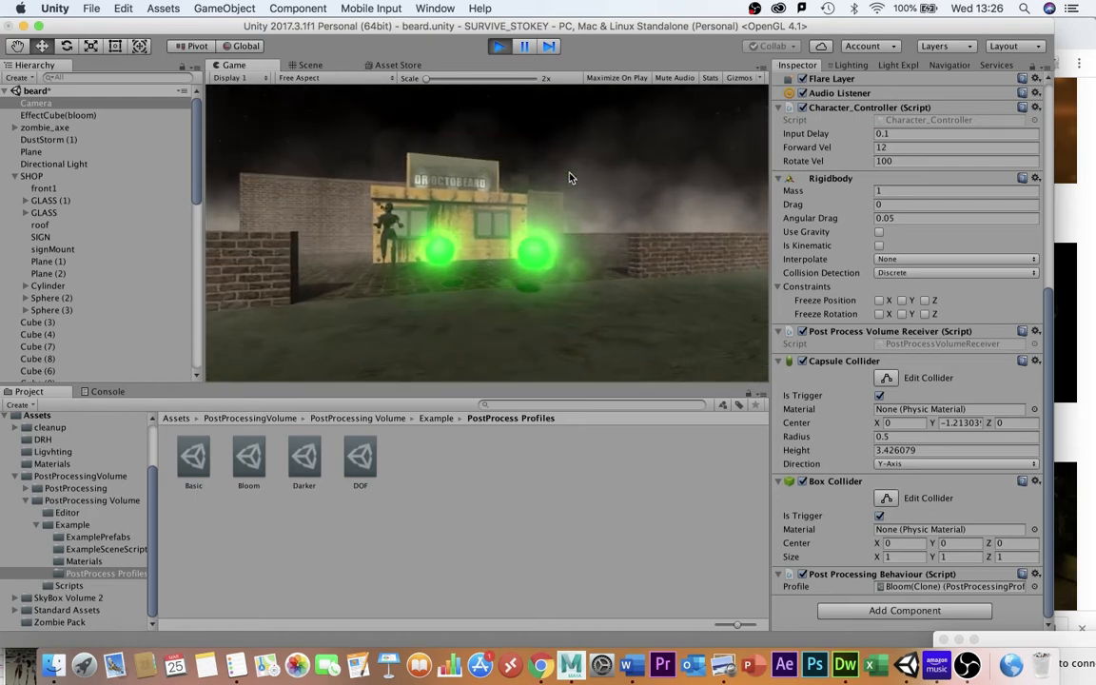
{"action": "key", "text": "Right"}
{"action": "key", "text": "Up"}
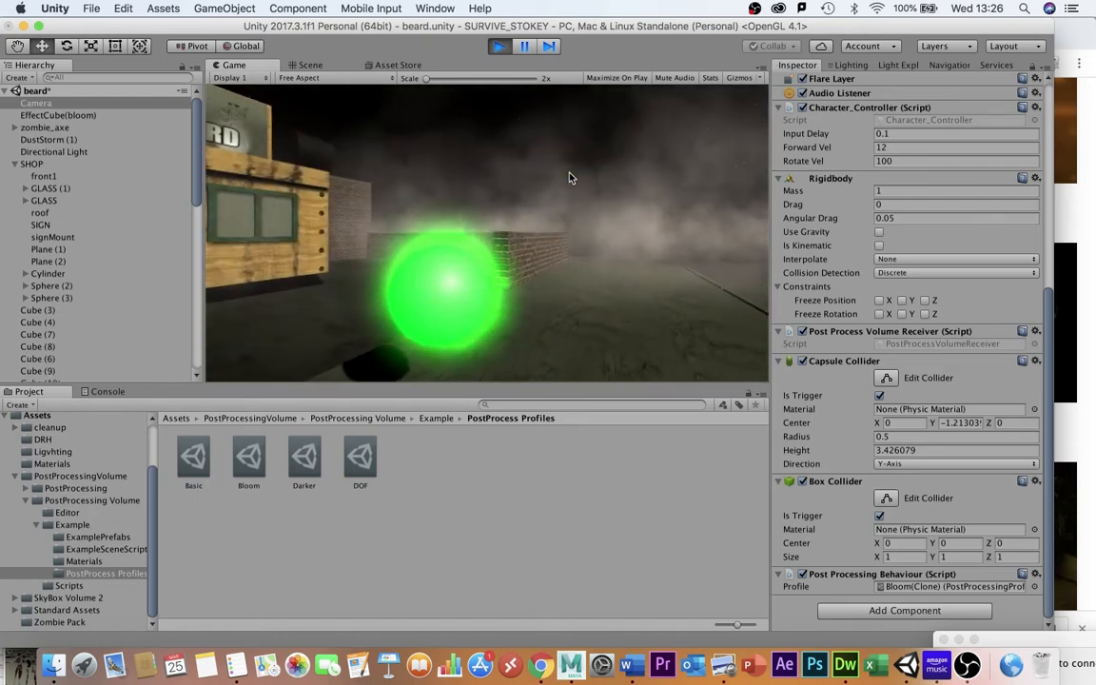
{"action": "key", "text": "Left"}
{"action": "key", "text": "Right"}
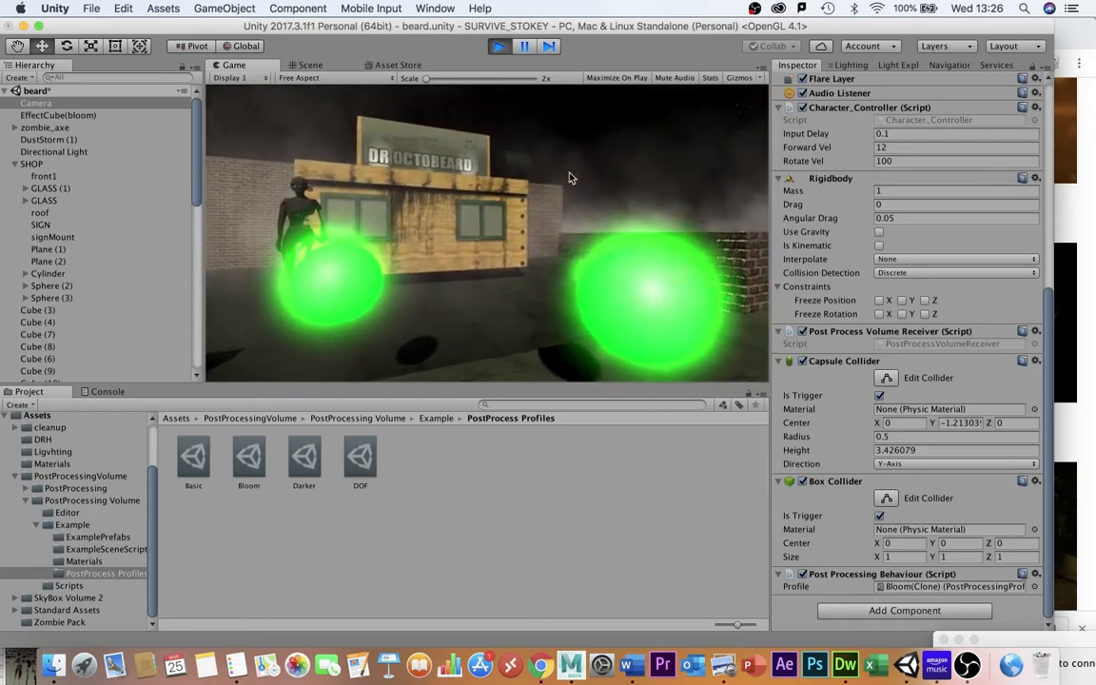
{"action": "key", "text": "Left"}
{"action": "key", "text": "Left"}
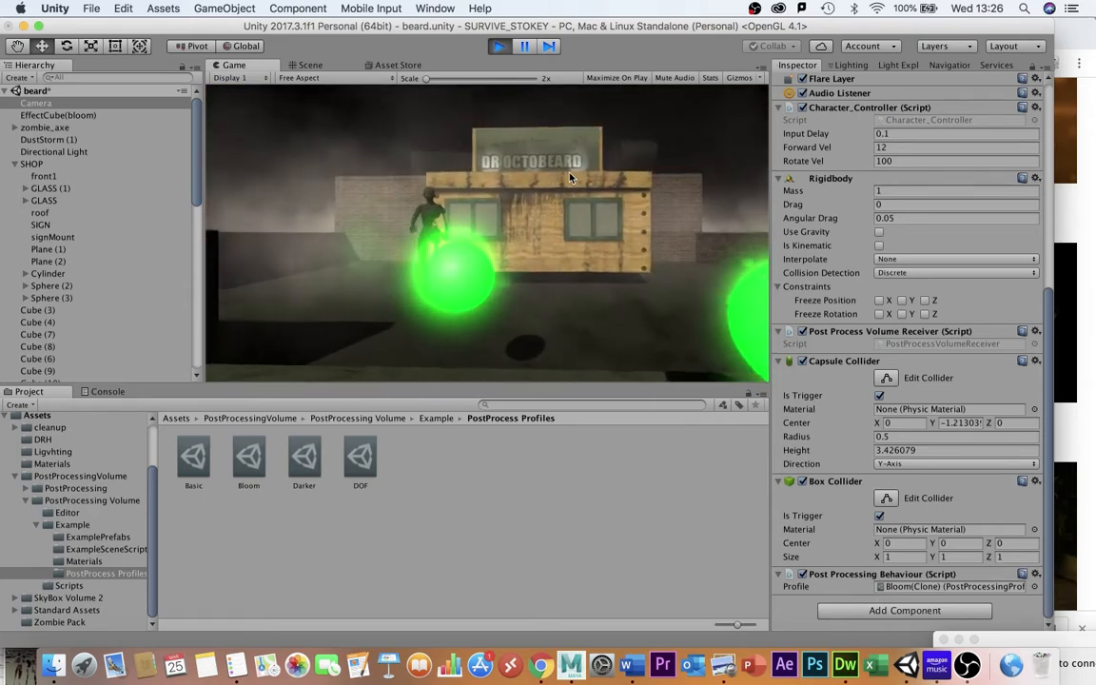
{"action": "key", "text": "Down"}
{"action": "key", "text": "Right"}
{"action": "key", "text": "Down"}
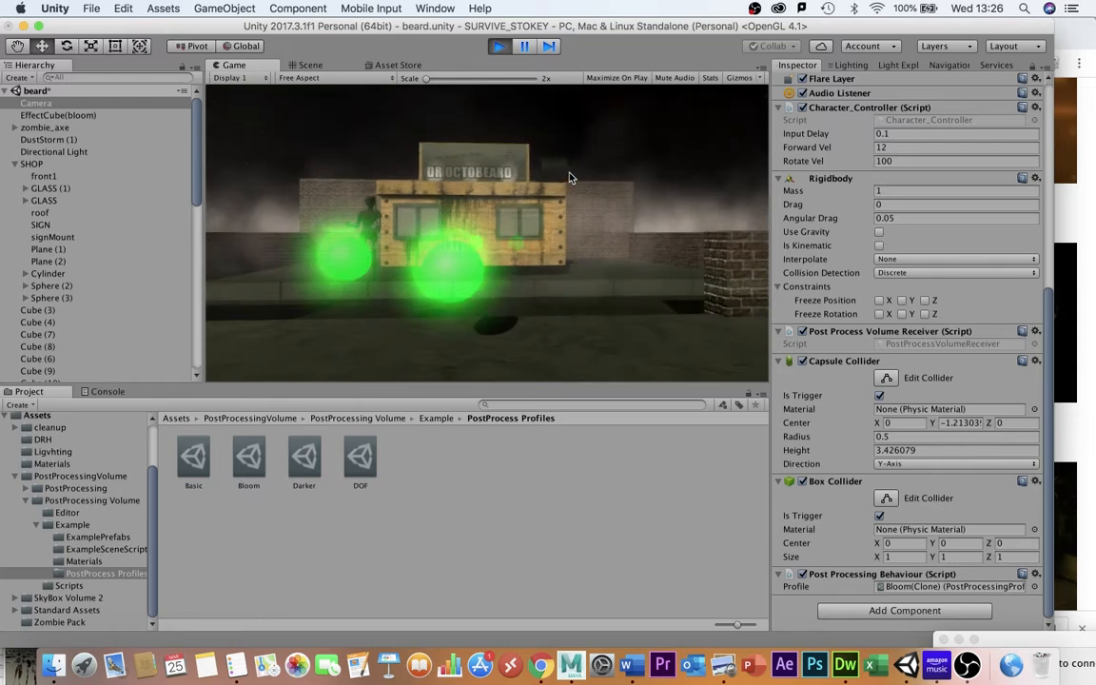
{"action": "key", "text": "Down"}
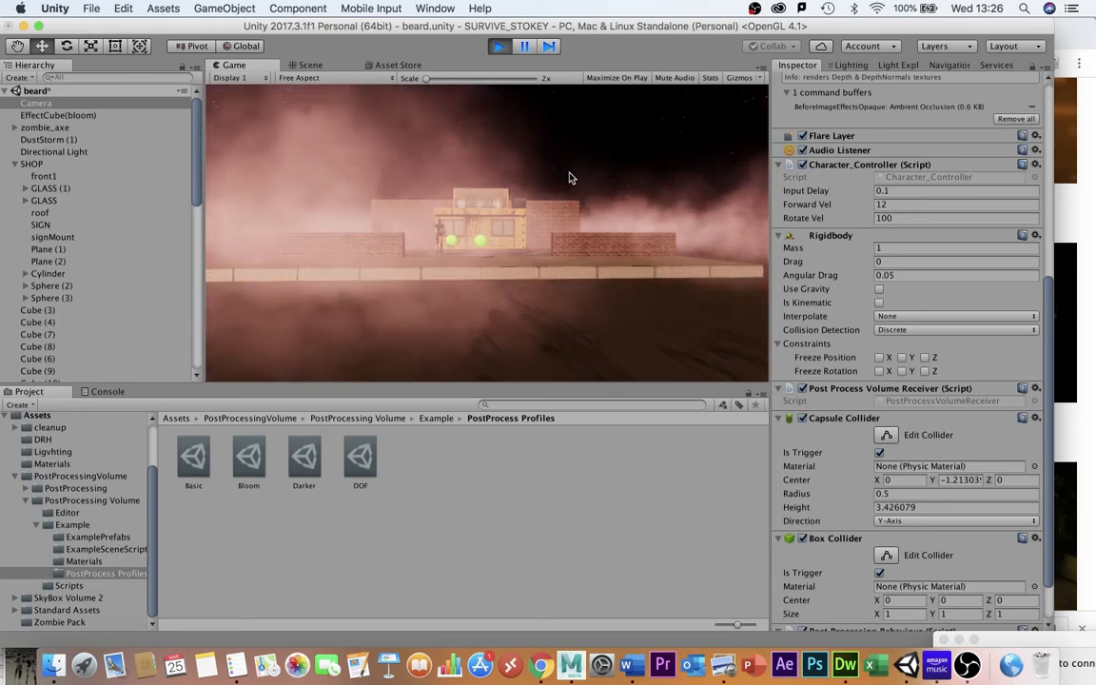
{"action": "key", "text": "Down"}
{"action": "key", "text": "Right"}
{"action": "key", "text": "Left"}
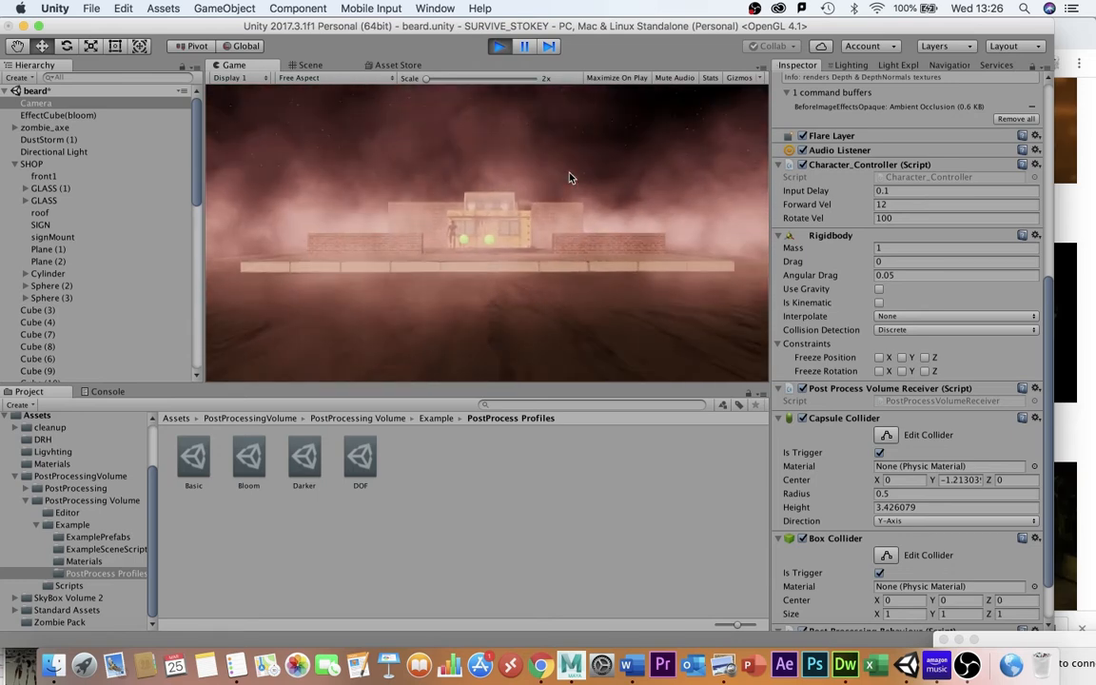
{"action": "key", "text": "super+p"}
Open the post-processing package's ExampleScene from the Example folder and play it.
{"action": "left_click", "coordinate": [66, 513]}
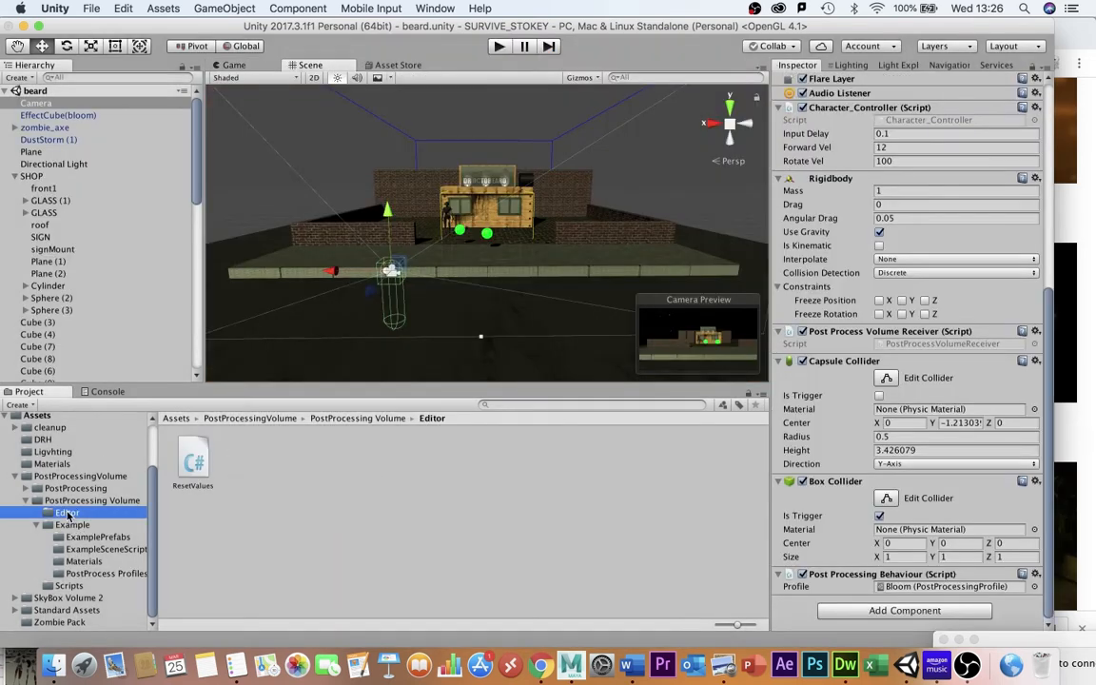
{"action": "left_click", "coordinate": [72, 525]}
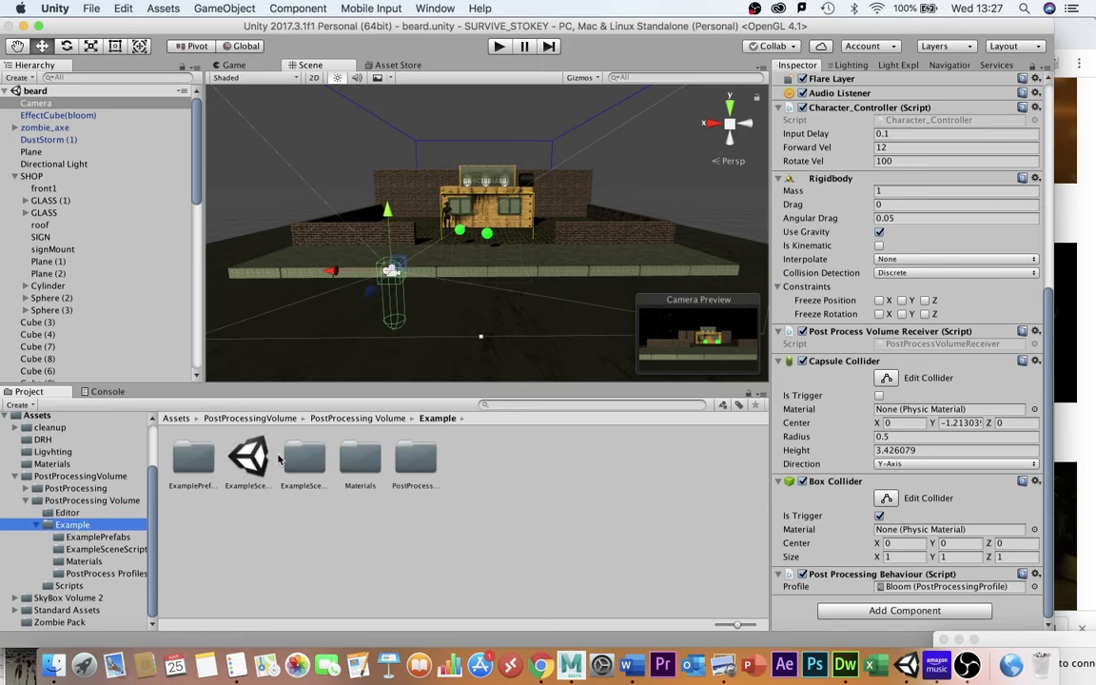
{"action": "double_click", "coordinate": [250, 460]}
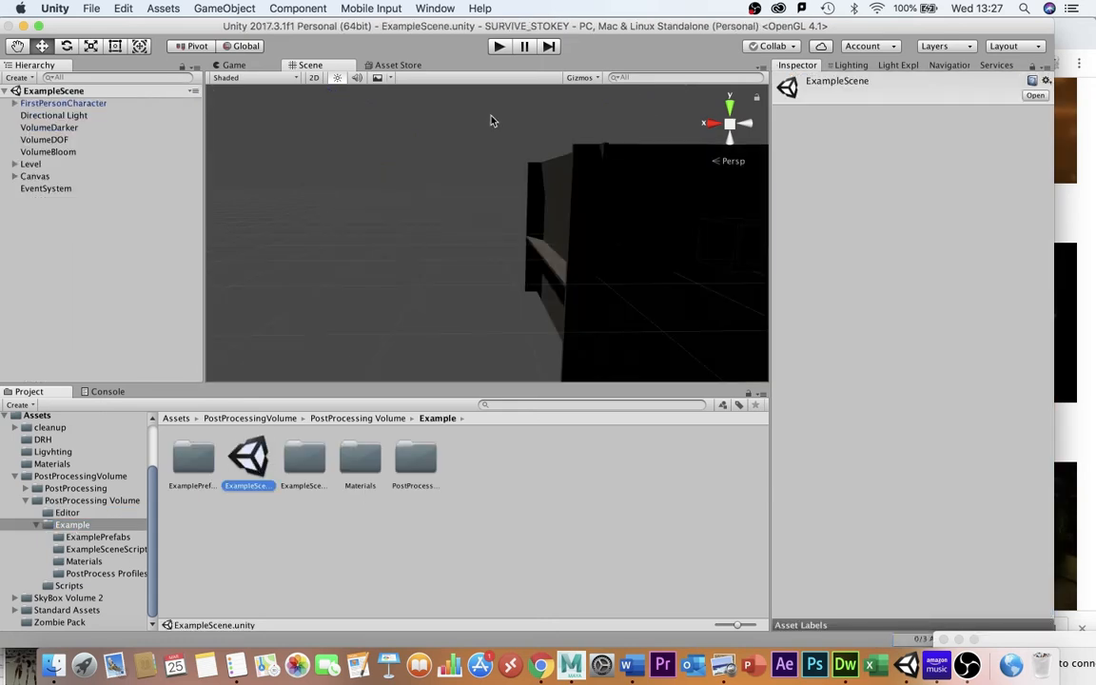
{"action": "left_click", "coordinate": [498, 49]}
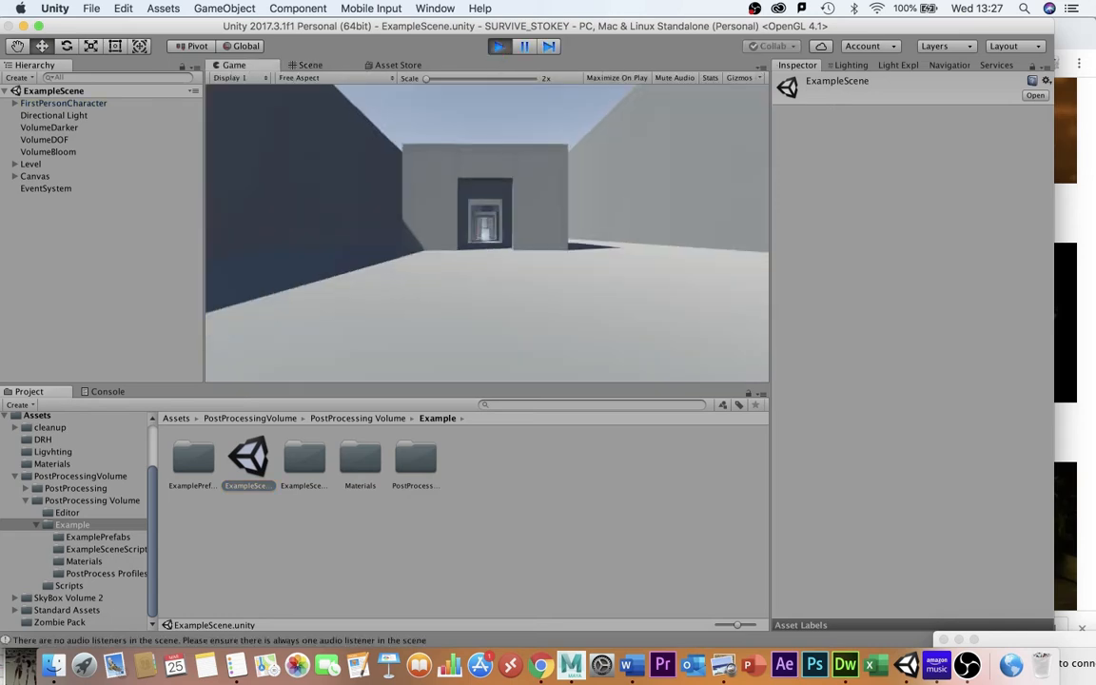
Walk through the playing example scene's rooms to view its post-processing effects.
{"action": "key", "text": "w"}
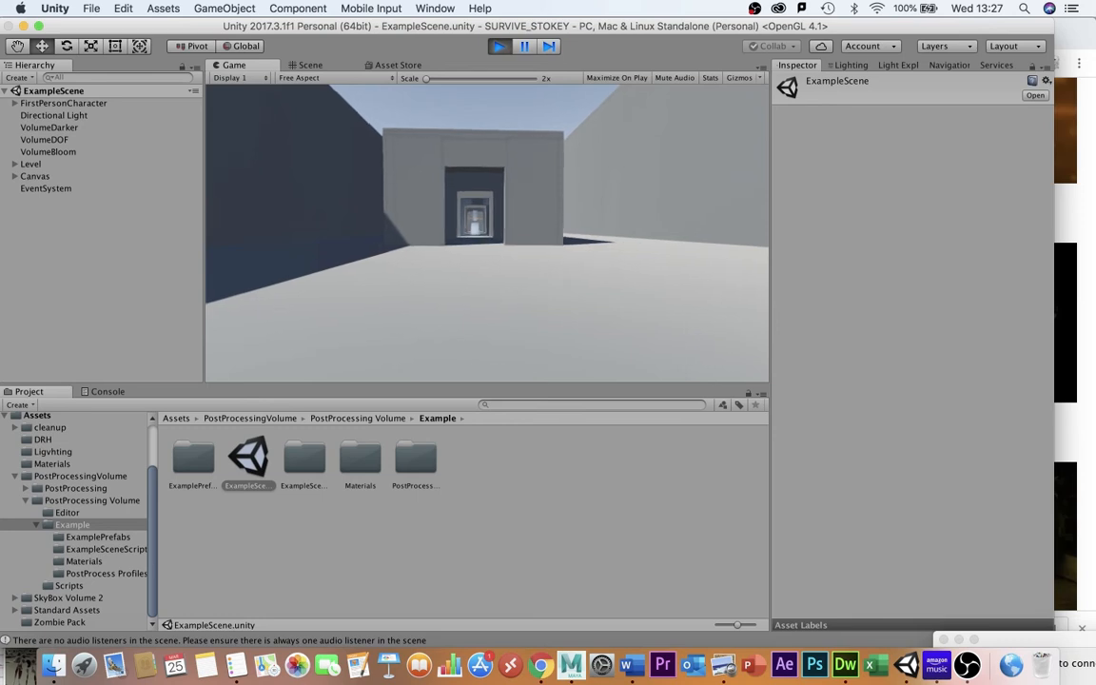
{"action": "key", "text": "w"}
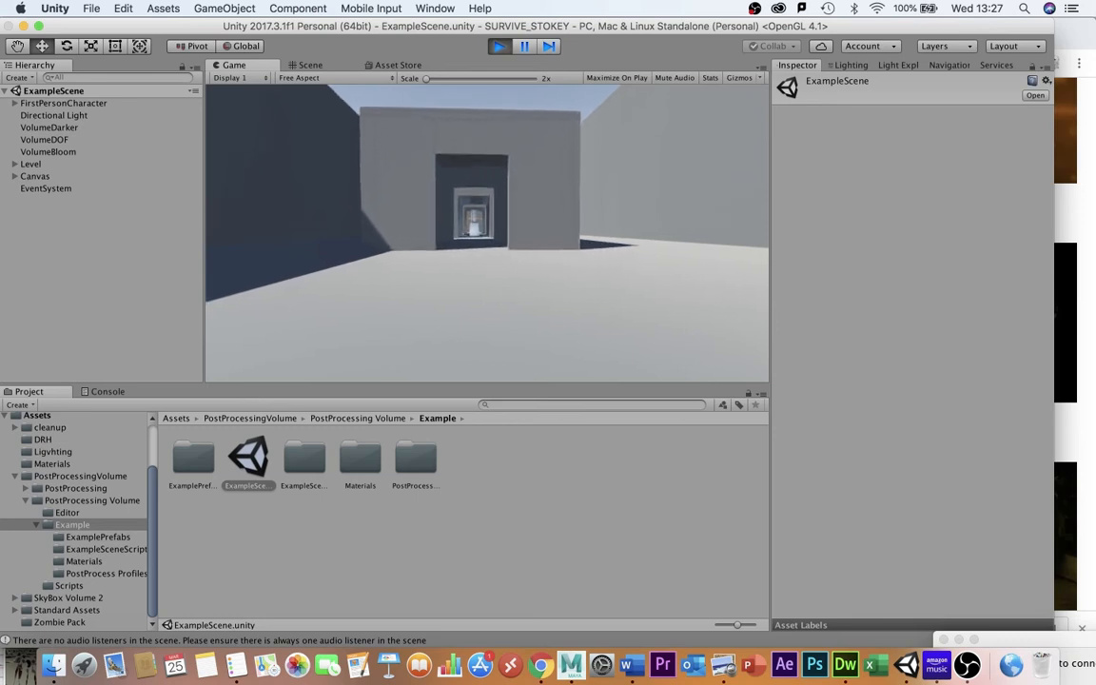
{"action": "key", "text": "w"}
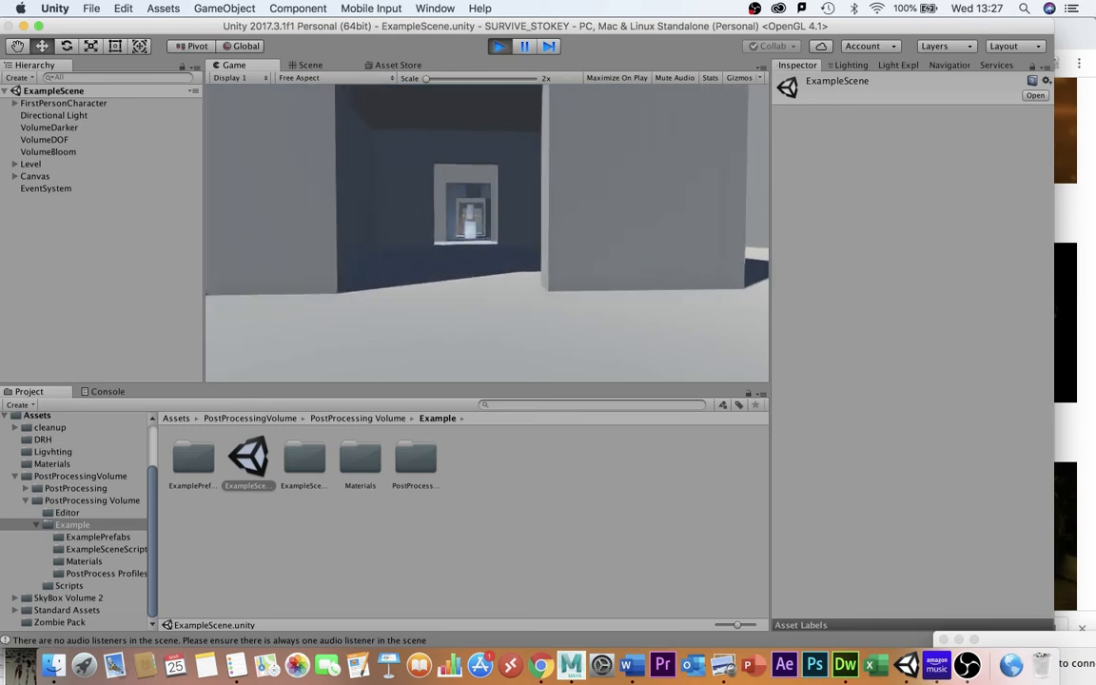
{"action": "key", "text": "w"}
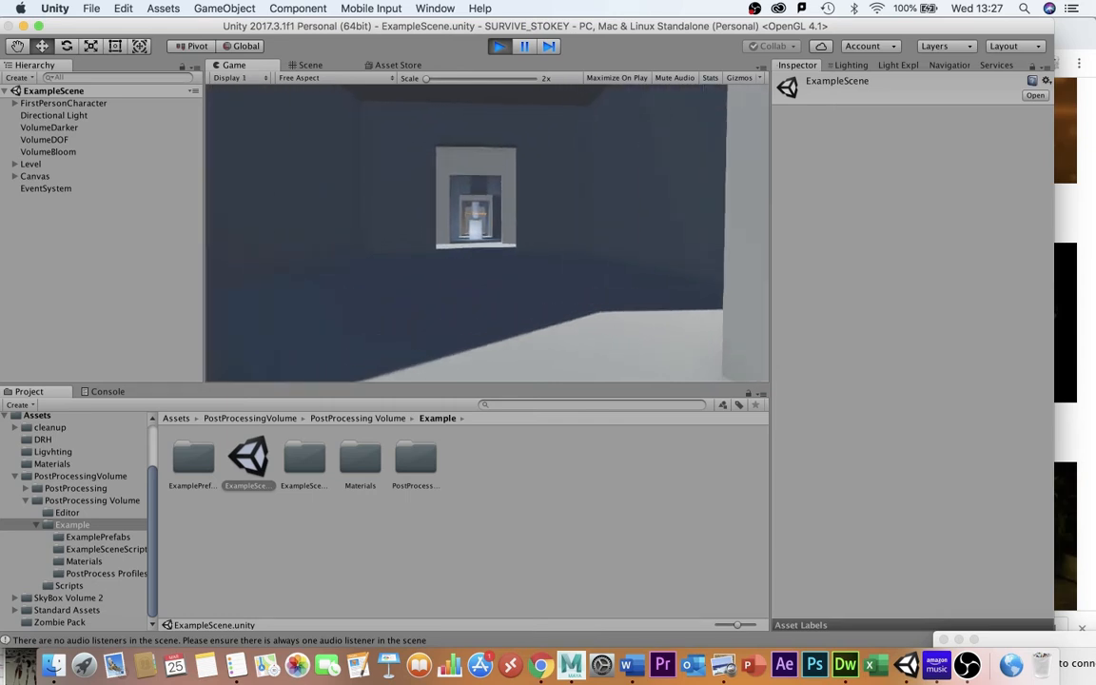
{"action": "key", "text": "w"}
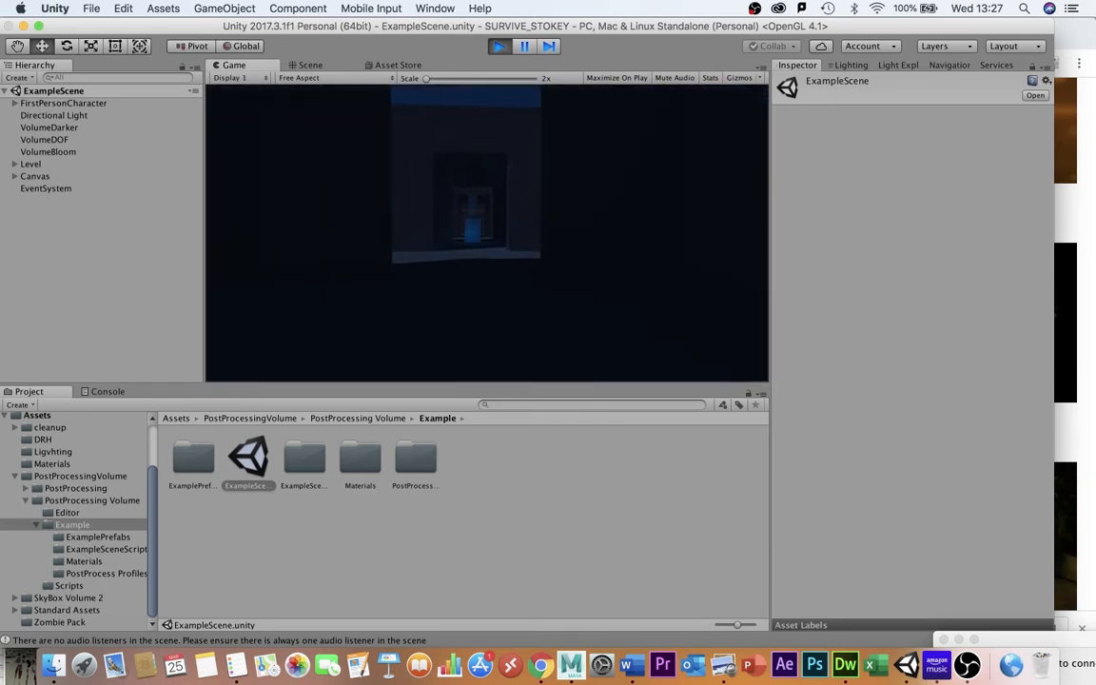
{"action": "key", "text": "w"}
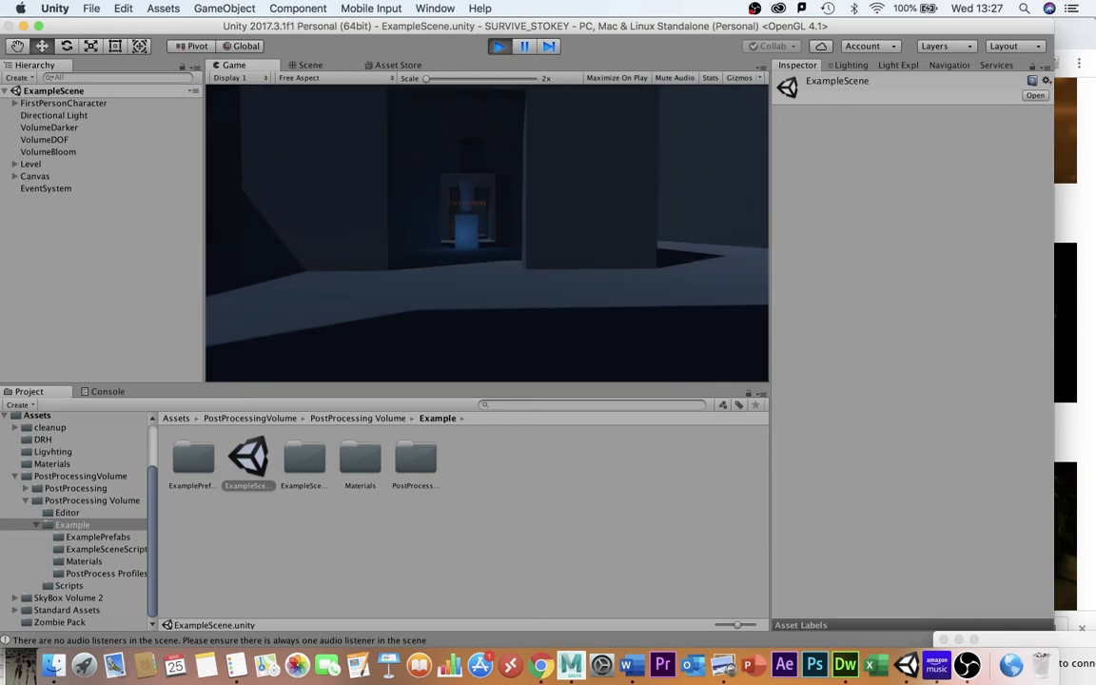
{"action": "key", "text": "s"}
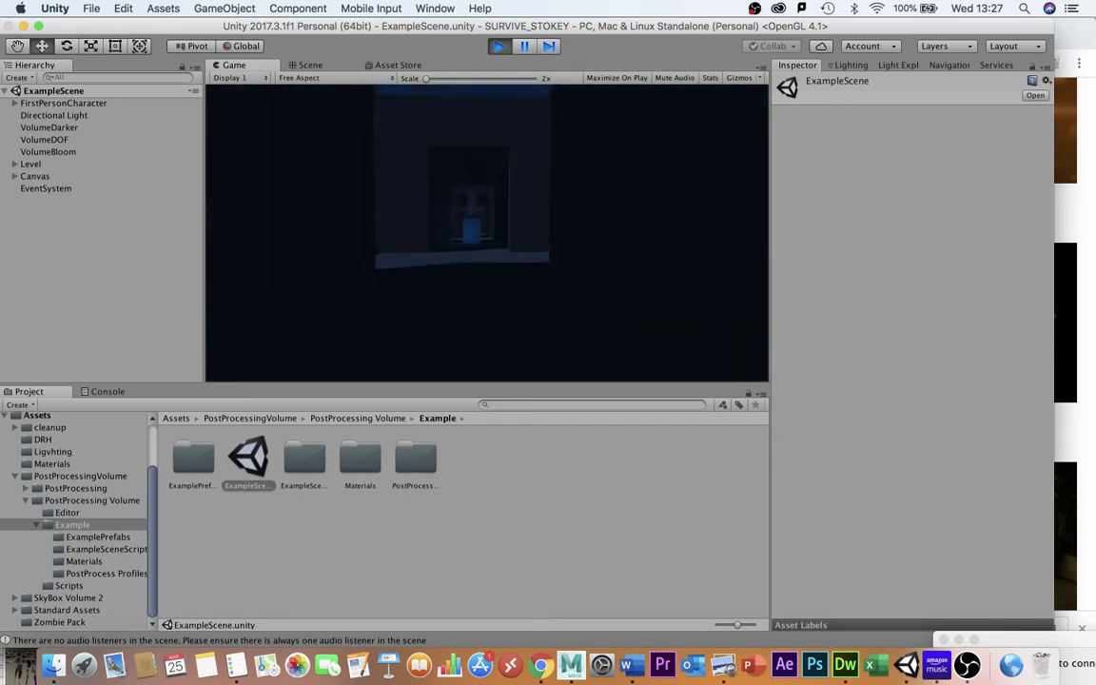
{"action": "key", "text": "s"}
{"action": "key", "text": "w"}
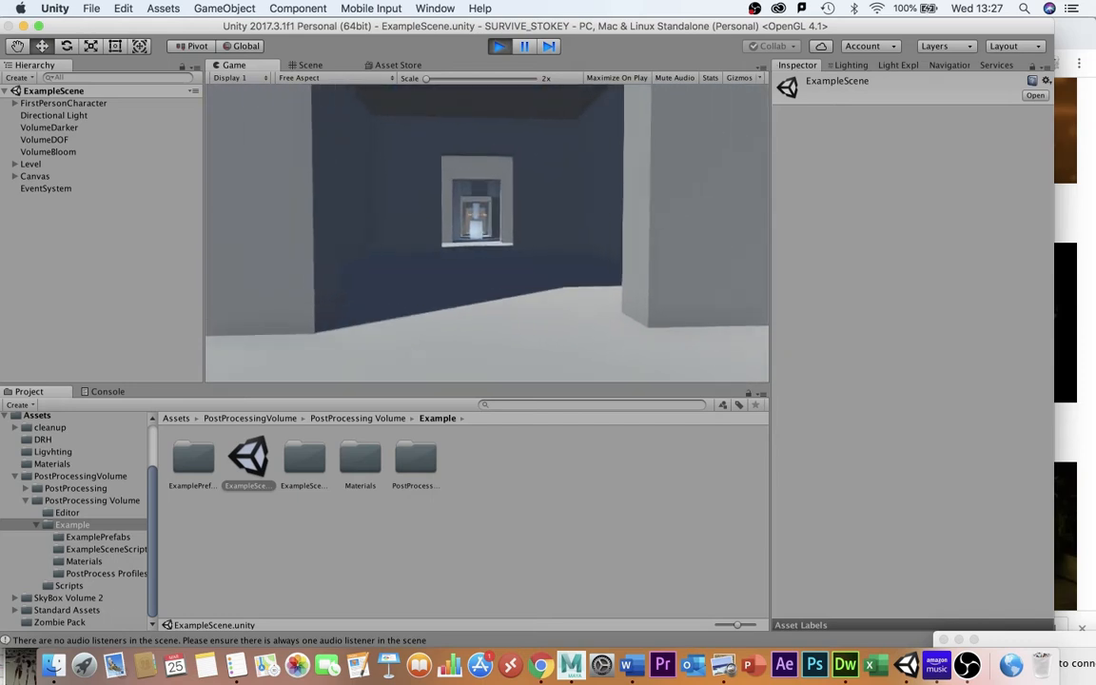
{"action": "key", "text": "w"}
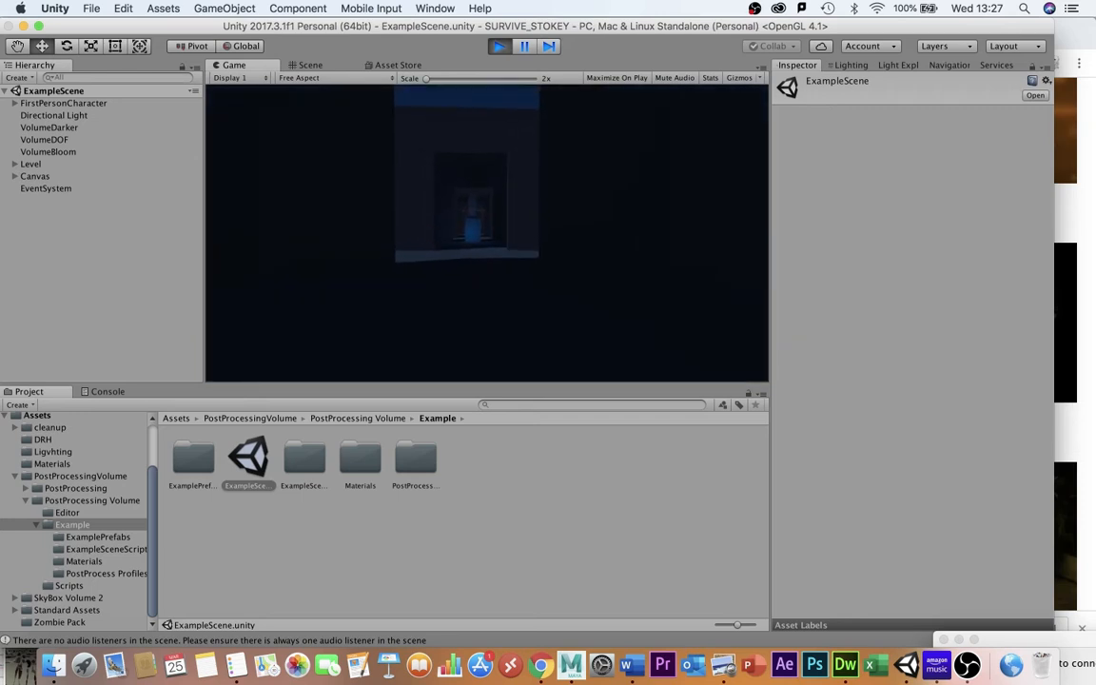
{"action": "key", "text": "s"}
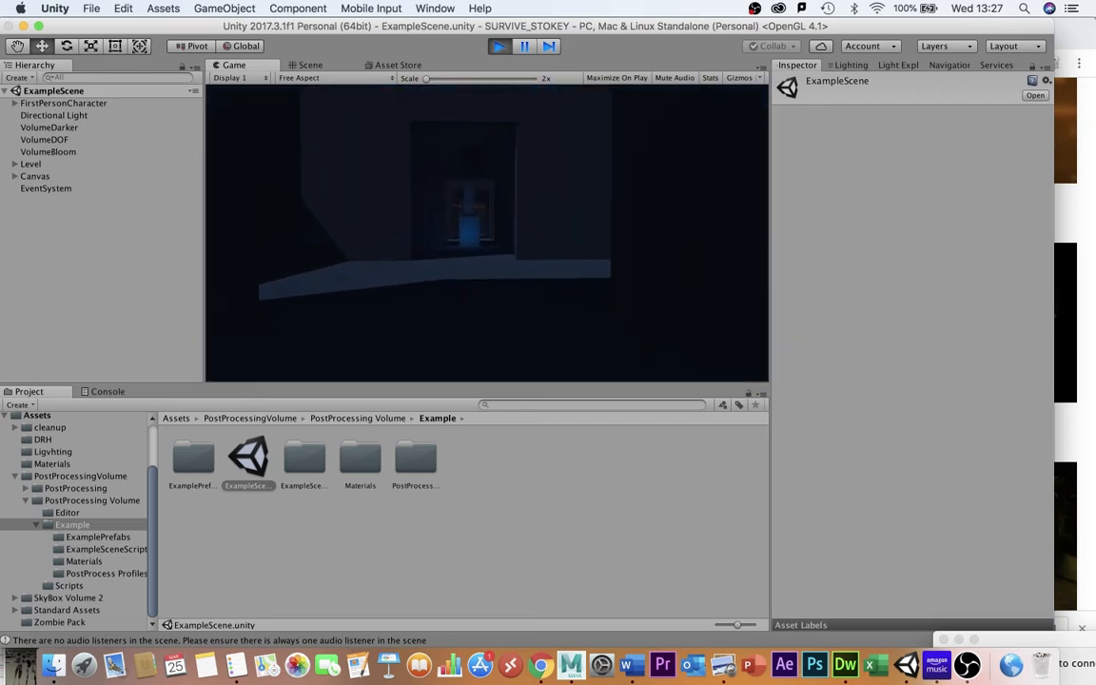
{"action": "key", "text": "s"}
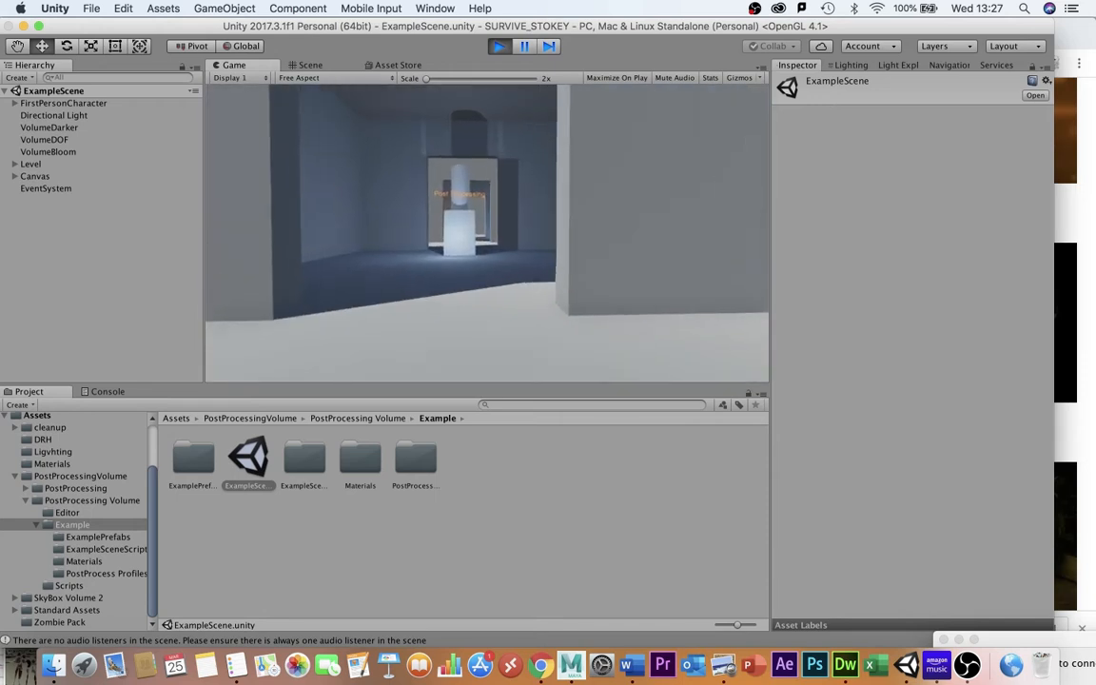
{"action": "key", "text": "w"}
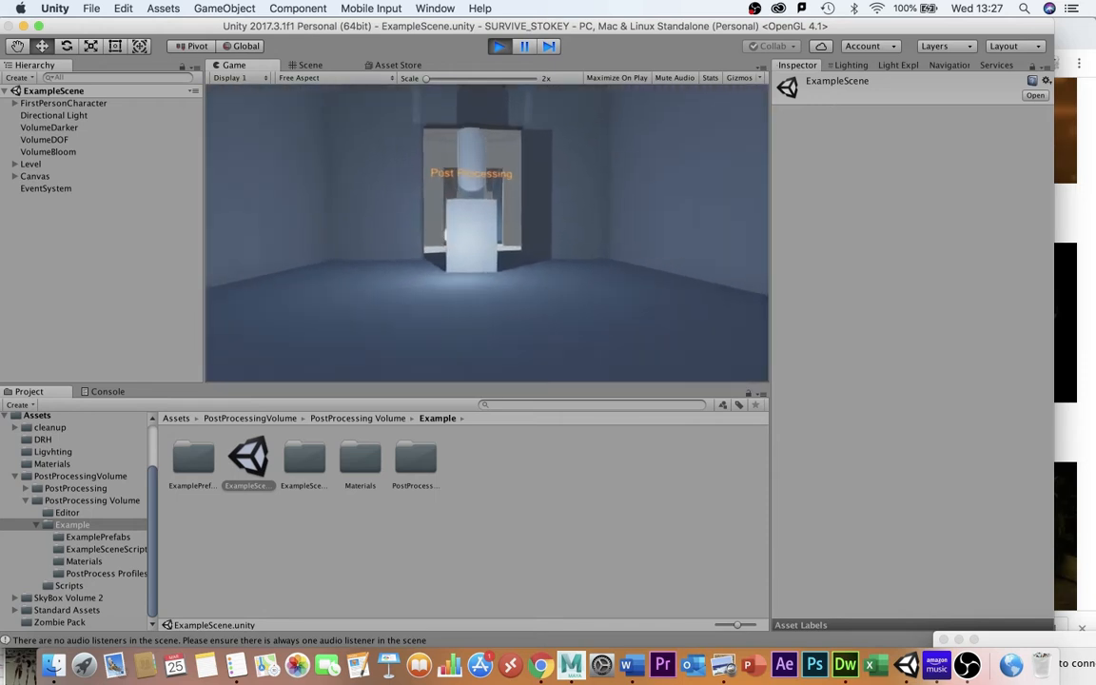
{"action": "key", "text": "w"}
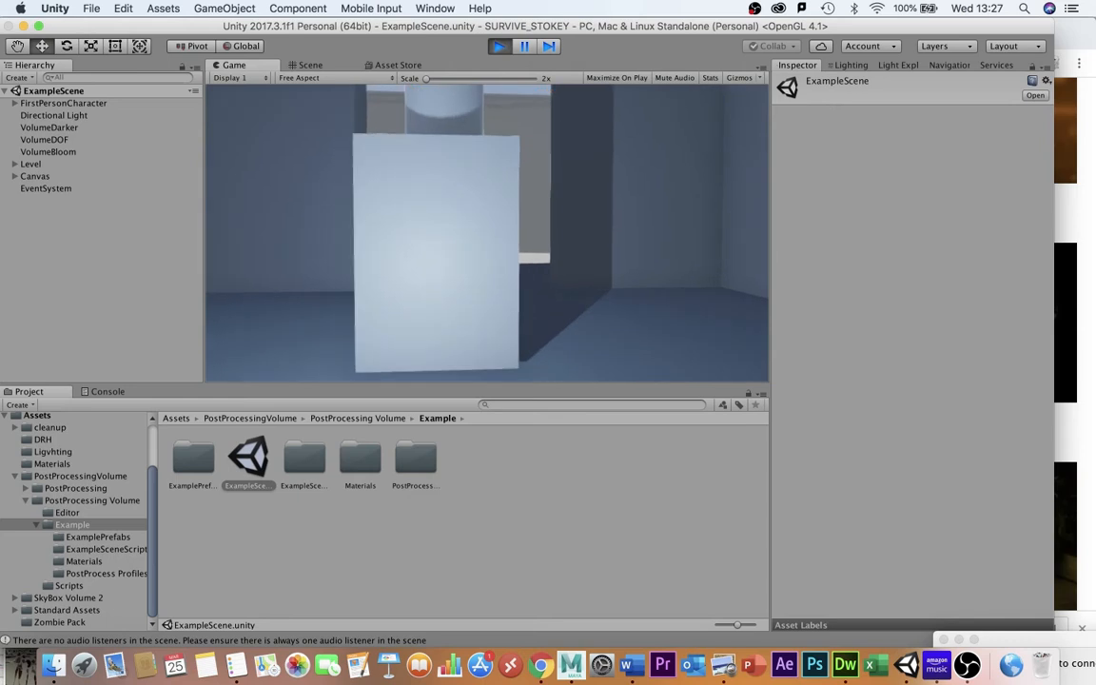
{"action": "key", "text": "s"}
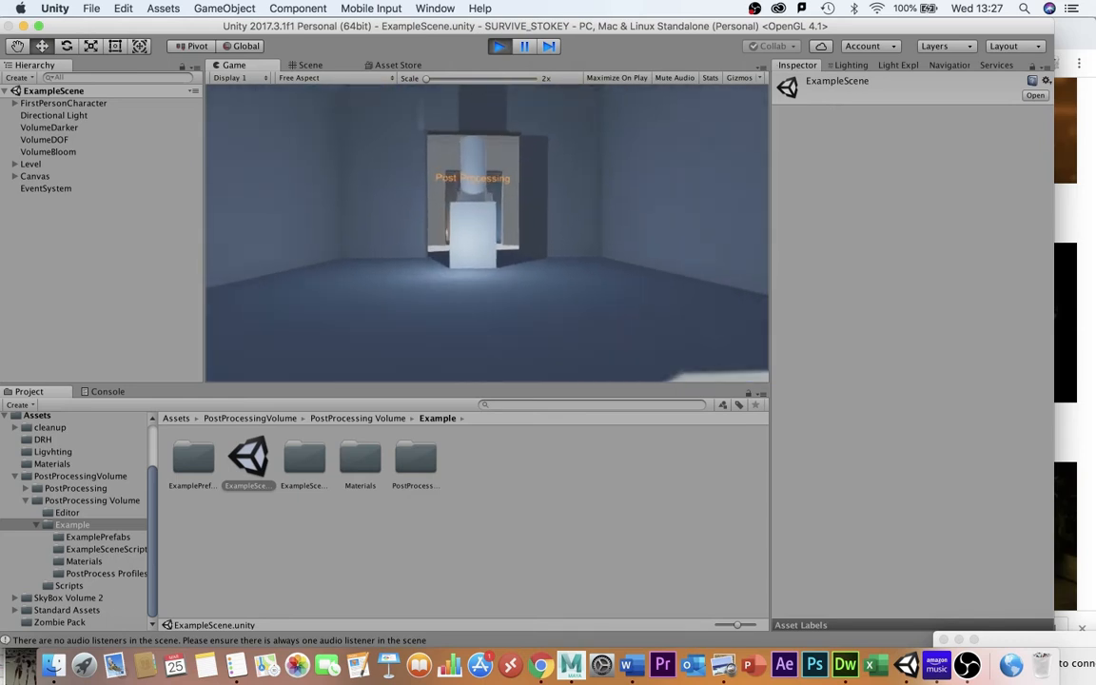
{"action": "key", "text": "w"}
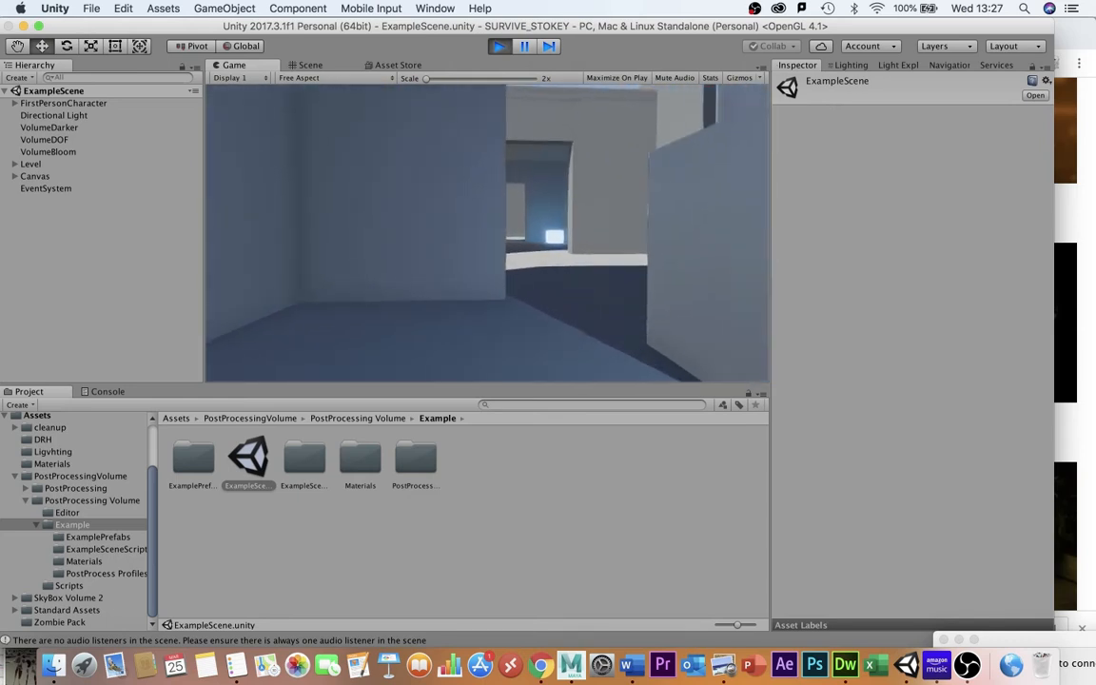
{"action": "key", "text": "w"}
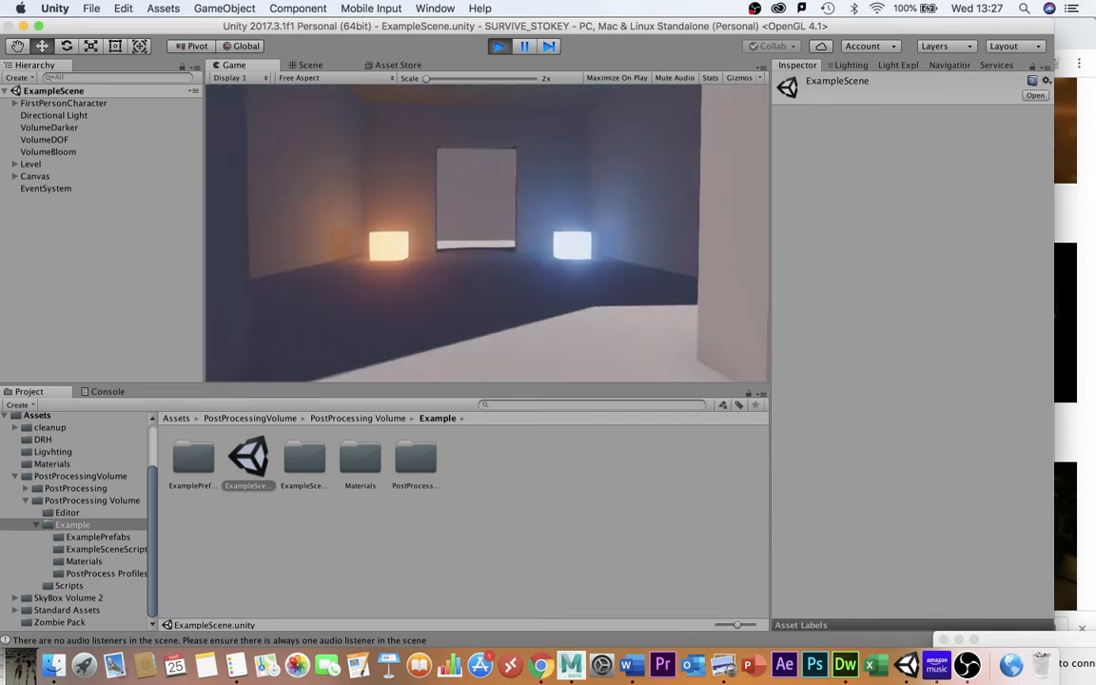
{"action": "key", "text": "w"}
{"action": "key", "text": "s"}
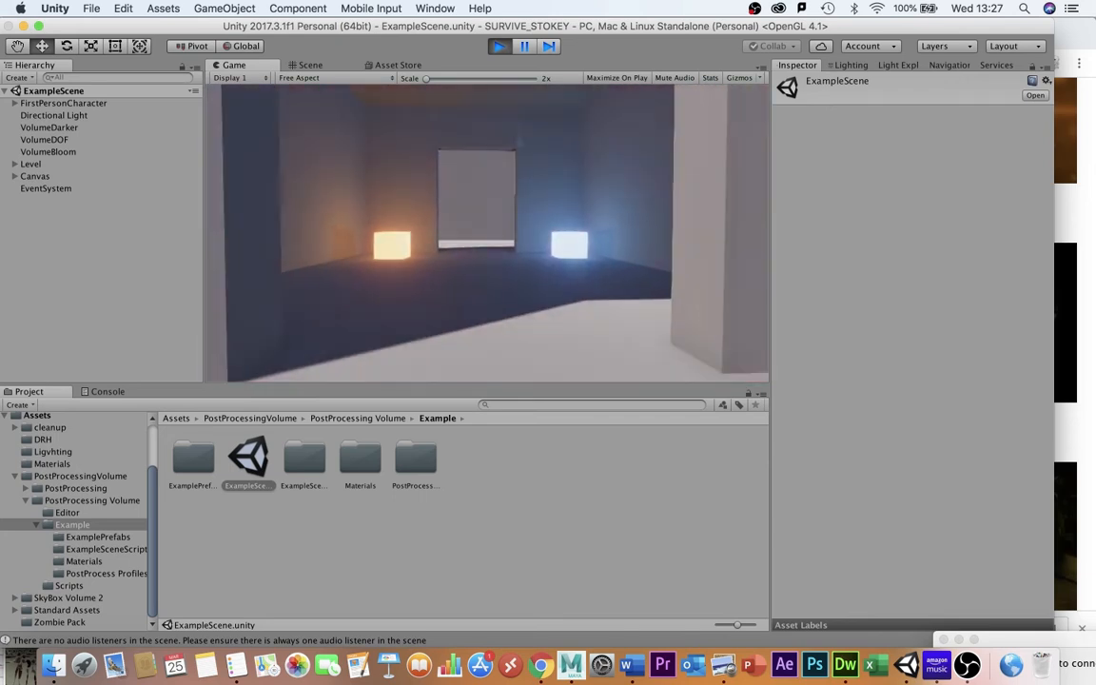
{"action": "key", "text": "w"}
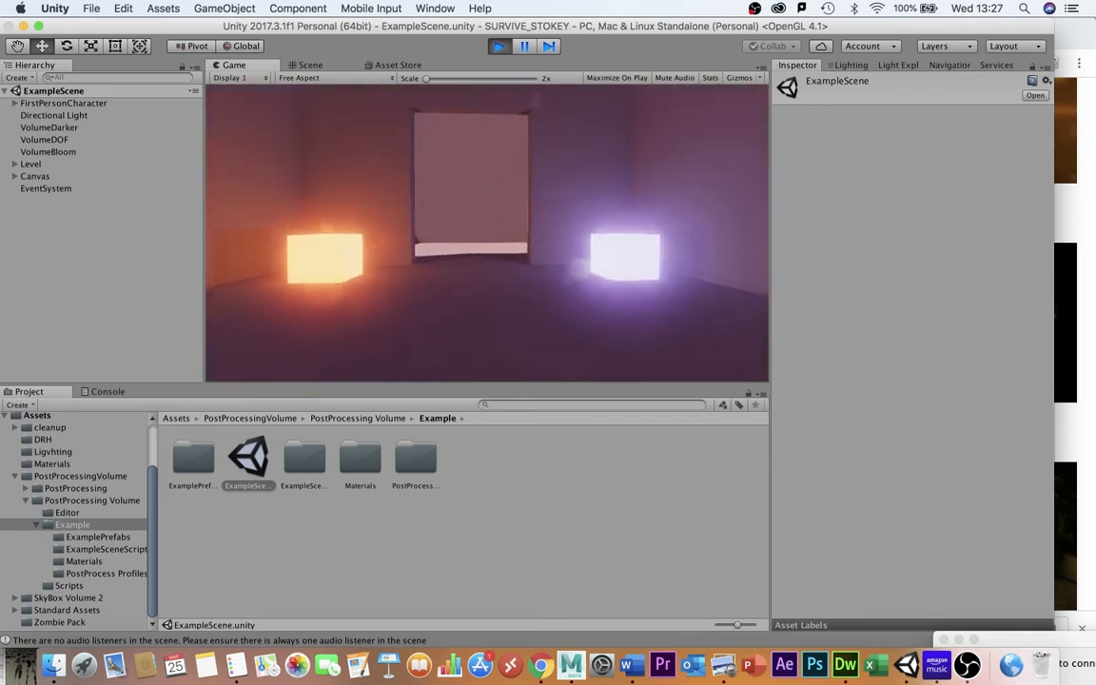
{"action": "key", "text": "w"}
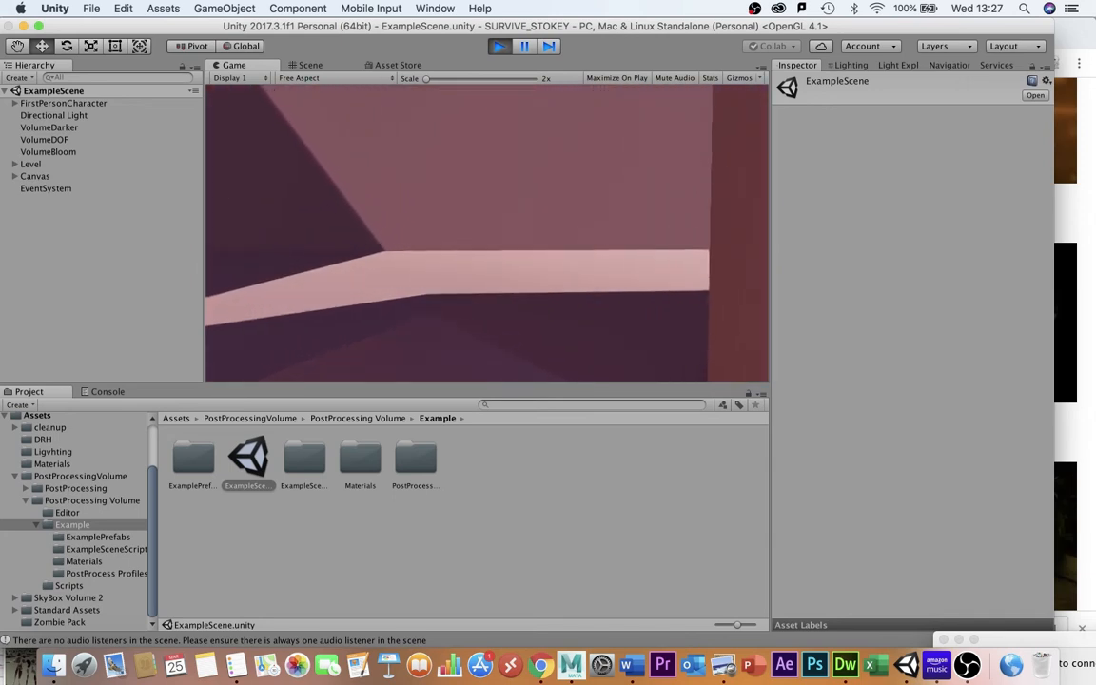
{"action": "key", "text": "w"}
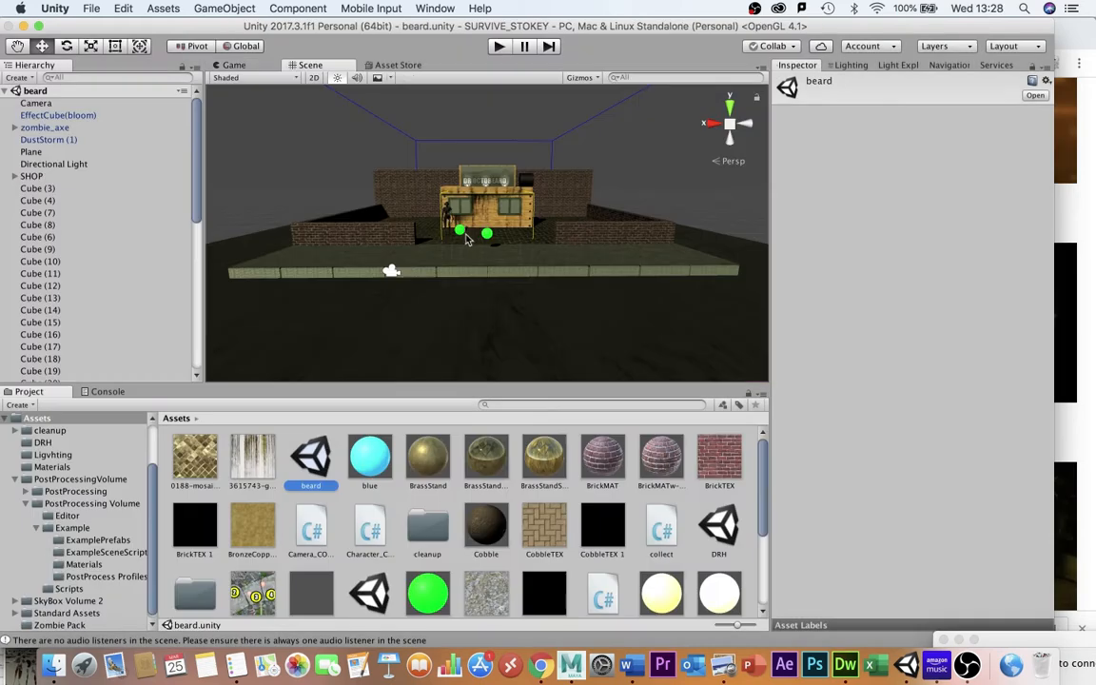
On the EffectCube(bloom) post-process volume, collapse Bloom, enable Depth Of Field and expand its settings.
{"action": "left_click", "coordinate": [461, 232]}
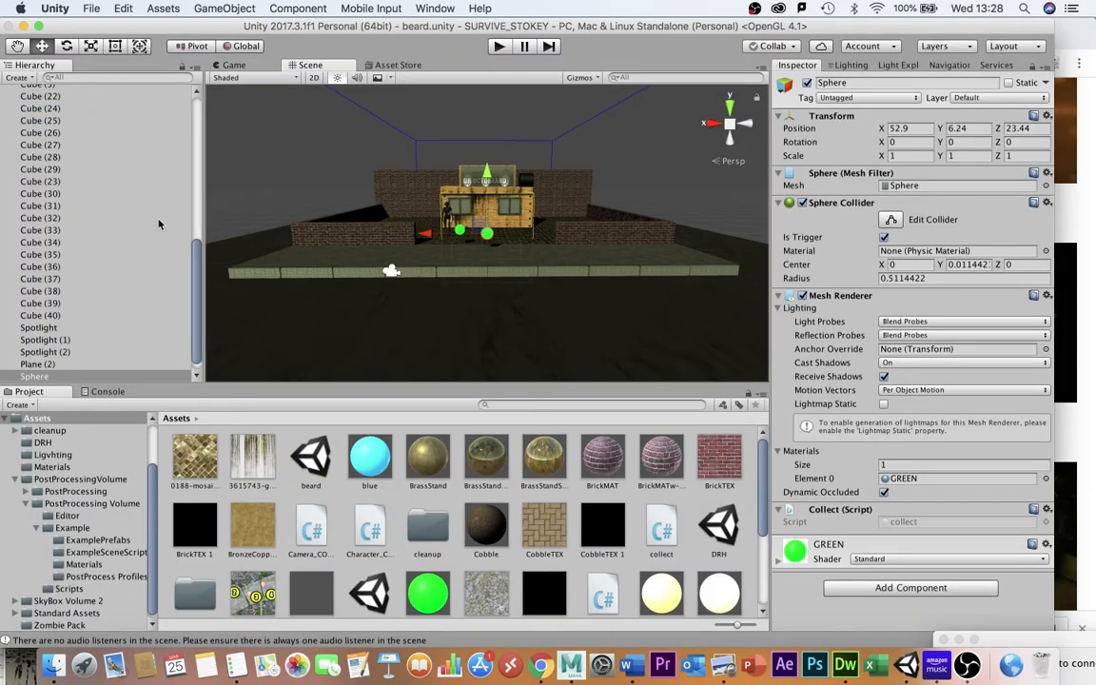
{"action": "left_click", "coordinate": [470, 210]}
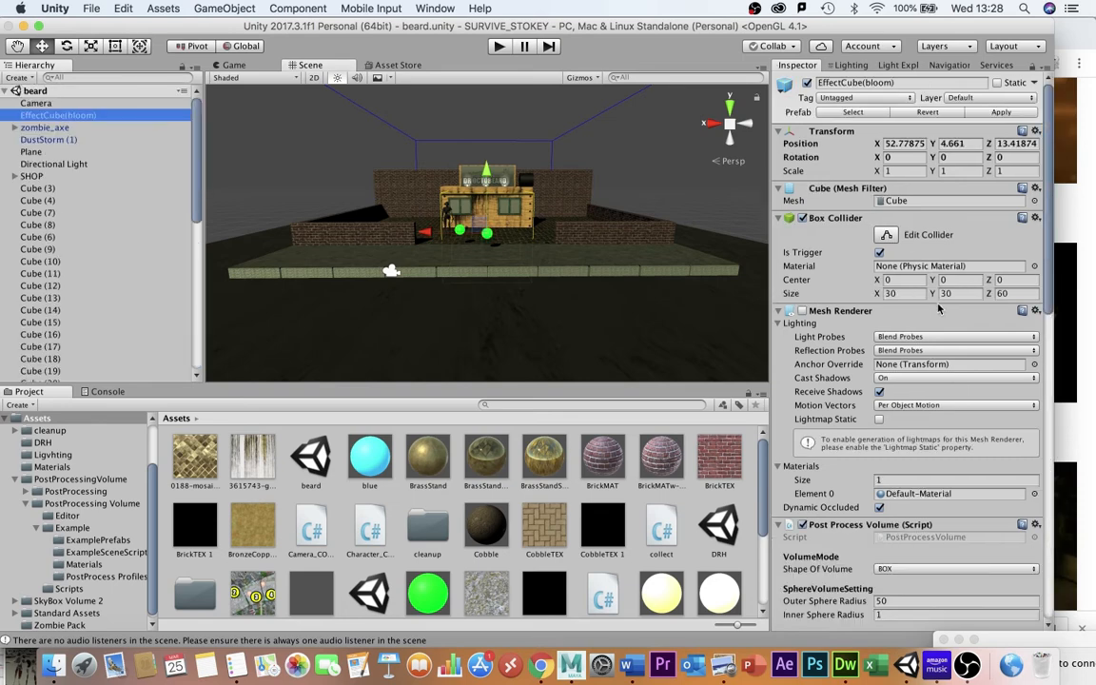
{"action": "scroll", "coordinate": [938, 307], "scroll_direction": "down", "scroll_amount": 10}
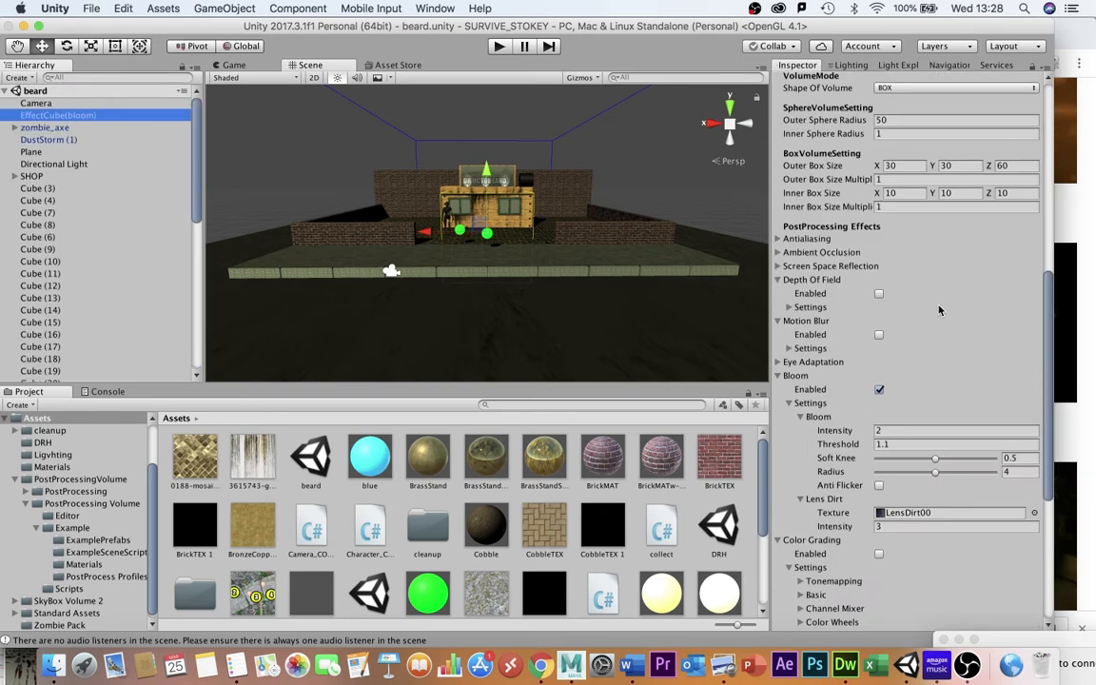
{"action": "left_click", "coordinate": [778, 376]}
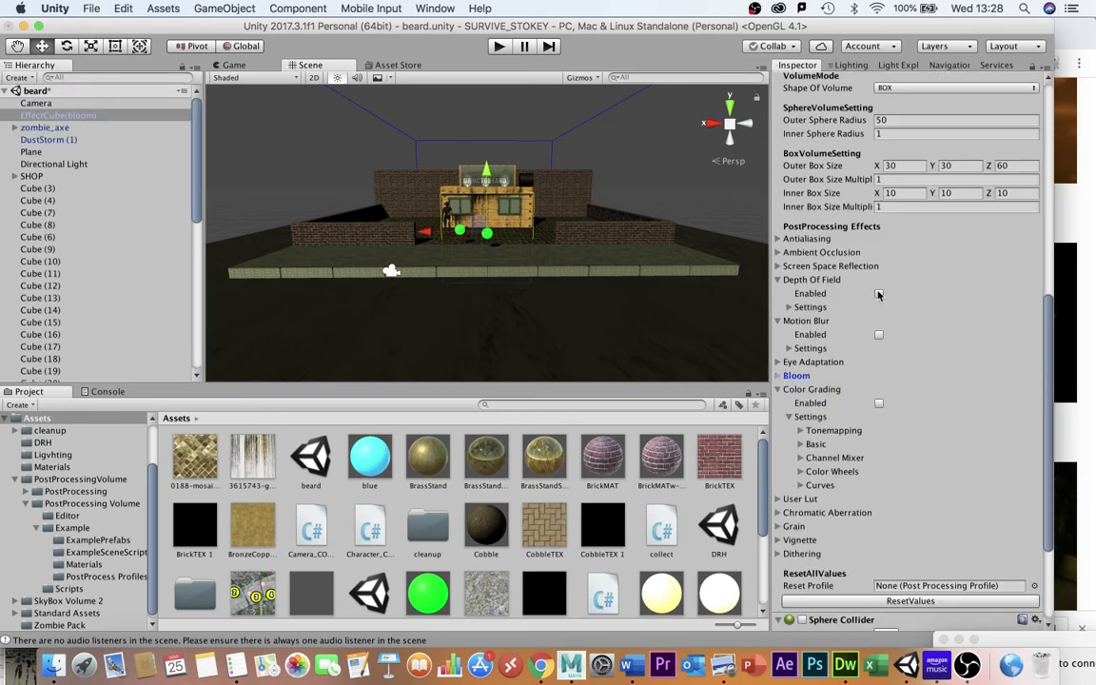
{"action": "left_click", "coordinate": [878, 294]}
{"action": "left_click", "coordinate": [795, 308]}
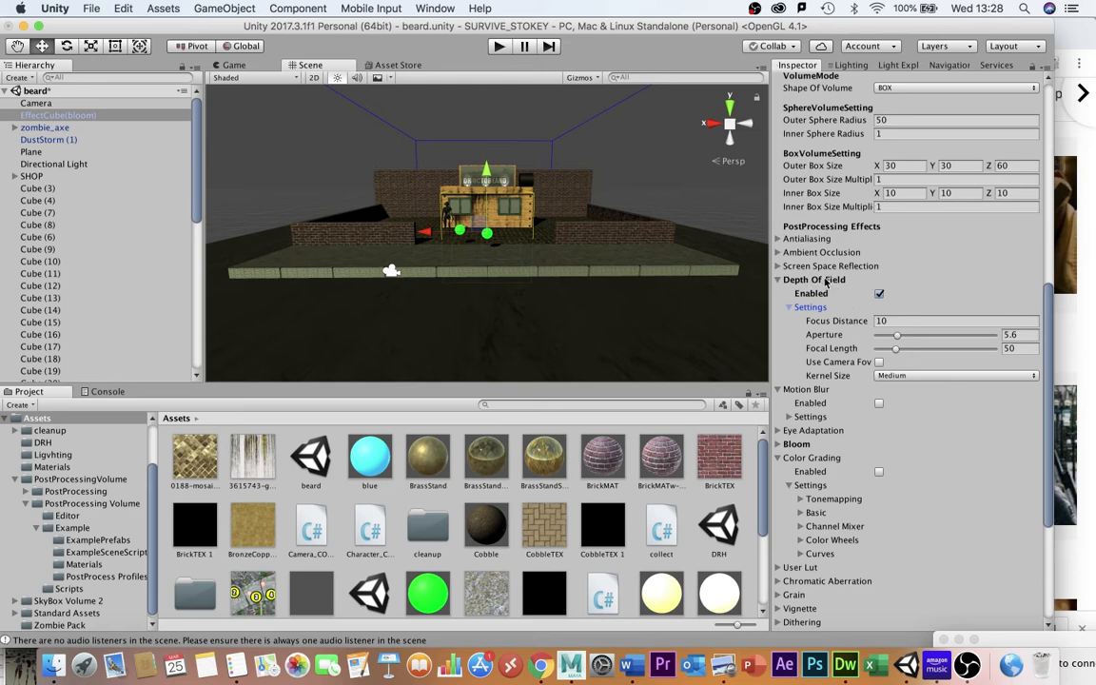
Look at the depth of field image search results in Chrome, then return to Unity.
{"action": "left_click", "coordinate": [1069, 335]}
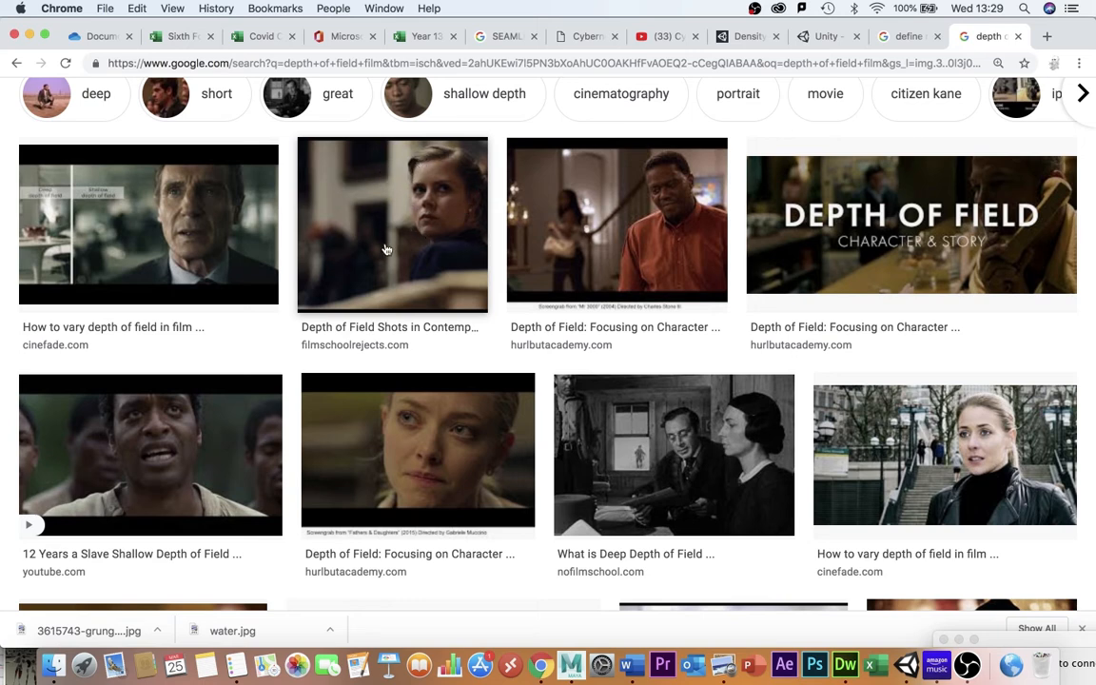
{"action": "left_click", "coordinate": [906, 664]}
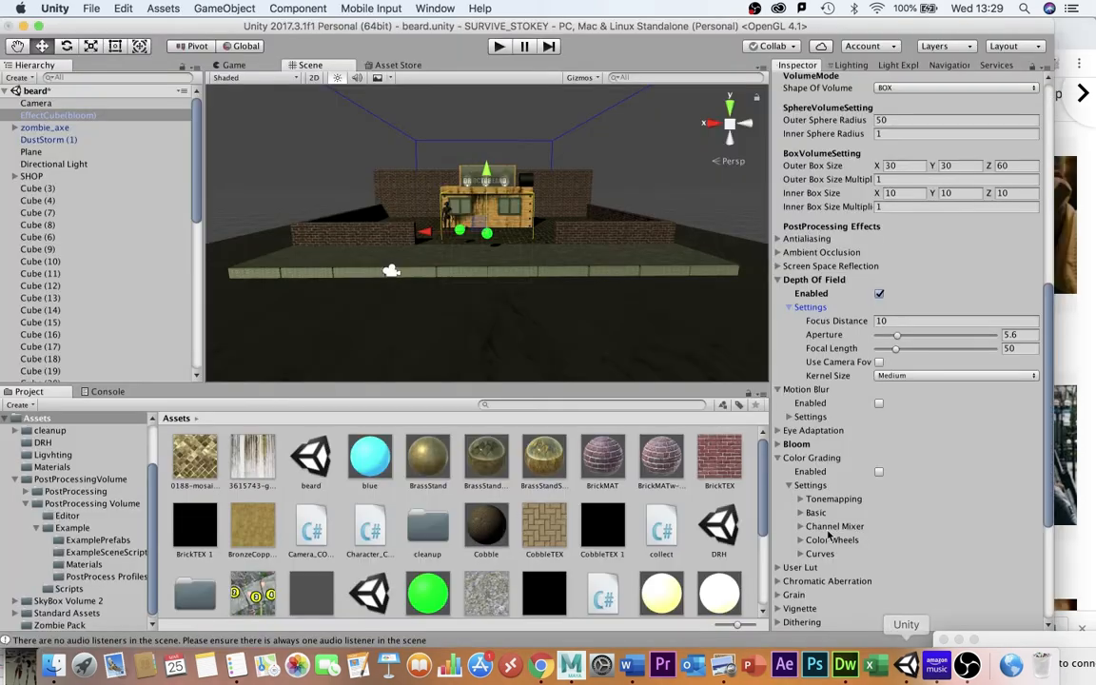
Switch the scene to top view and move EffectCube(bloom) onto the green spheres, about X 56.5 and Z 11.4.
{"action": "left_click", "coordinate": [655, 175]}
{"action": "left_click", "coordinate": [731, 112]}
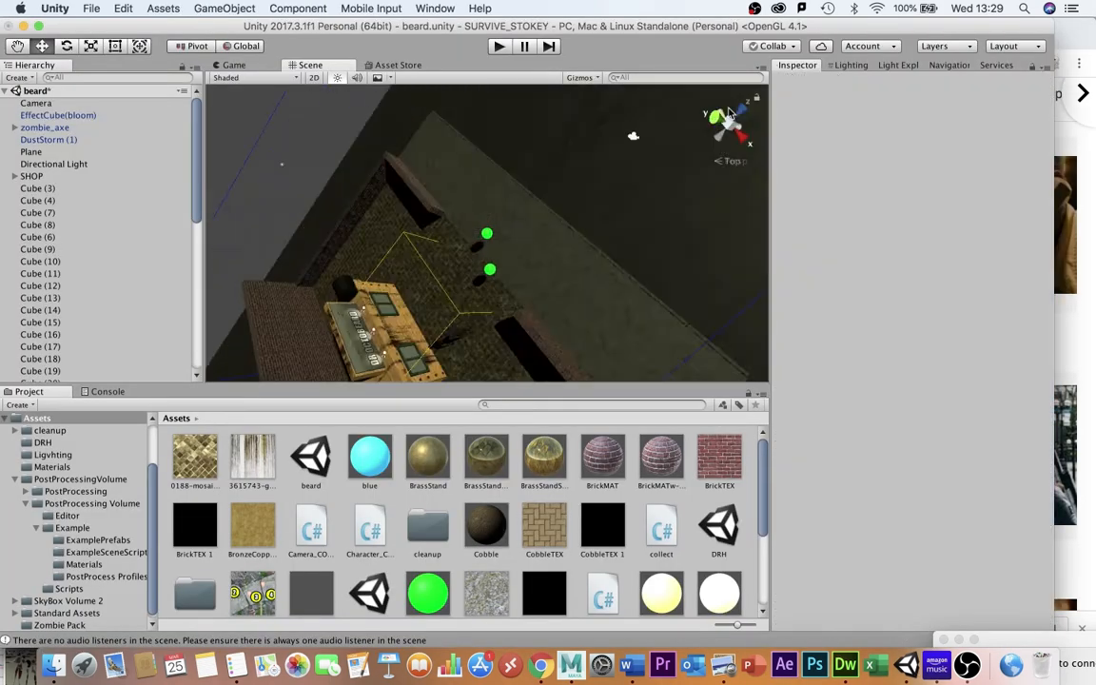
{"action": "left_click", "coordinate": [60, 115]}
{"action": "left_click_drag", "start_coordinate": [485, 229], "coordinate": [487, 244]}
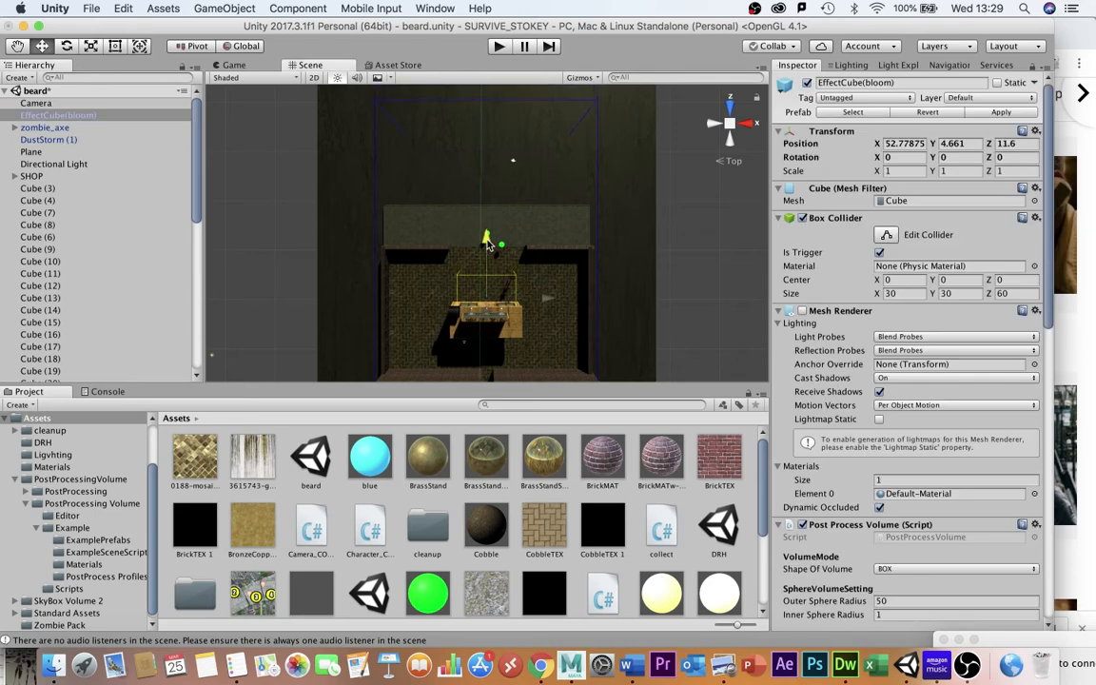
{"action": "left_click_drag", "start_coordinate": [547, 298], "coordinate": [562, 300]}
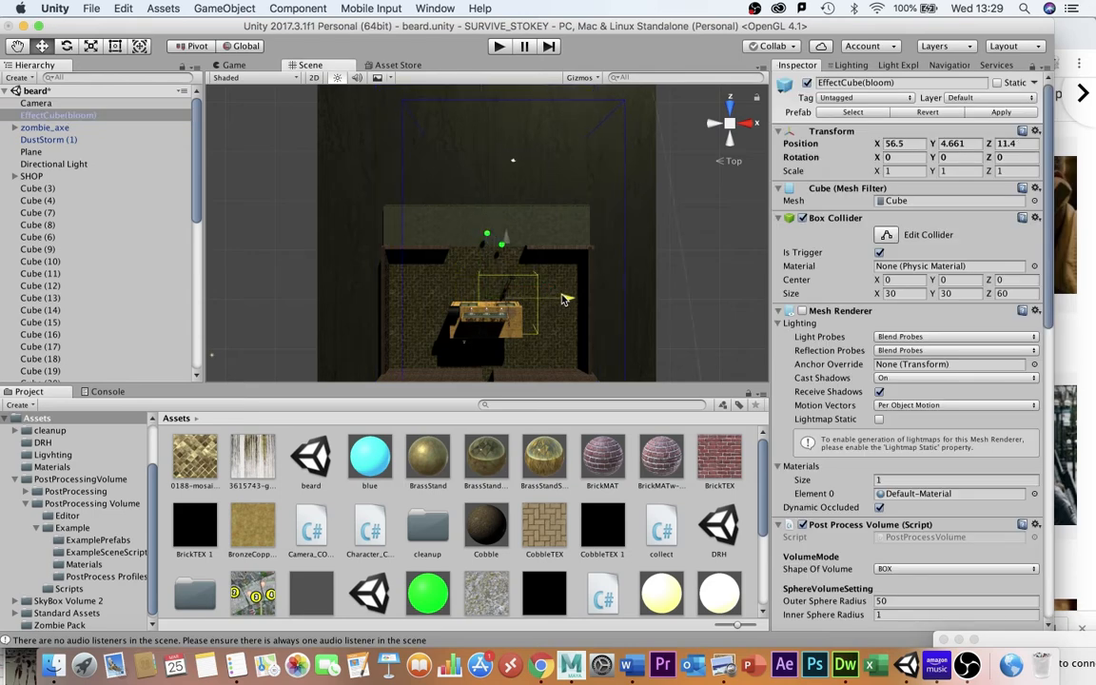
{"action": "left_click_drag", "start_coordinate": [510, 244], "coordinate": [511, 240]}
Set the volume's Inner Box Size to 3, 3, 3 and frame the selected volume.
{"action": "scroll", "coordinate": [895, 379], "scroll_direction": "down", "scroll_amount": 10}
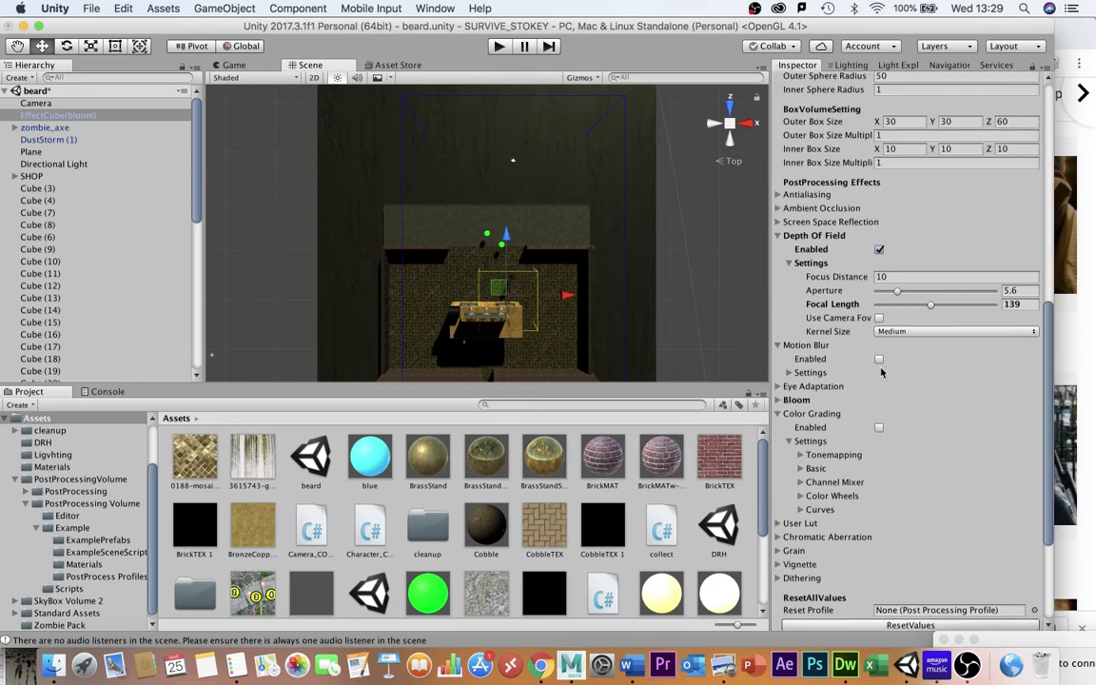
{"action": "scroll", "coordinate": [866, 293], "scroll_direction": "up", "scroll_amount": 3}
{"action": "left_click", "coordinate": [886, 289]}
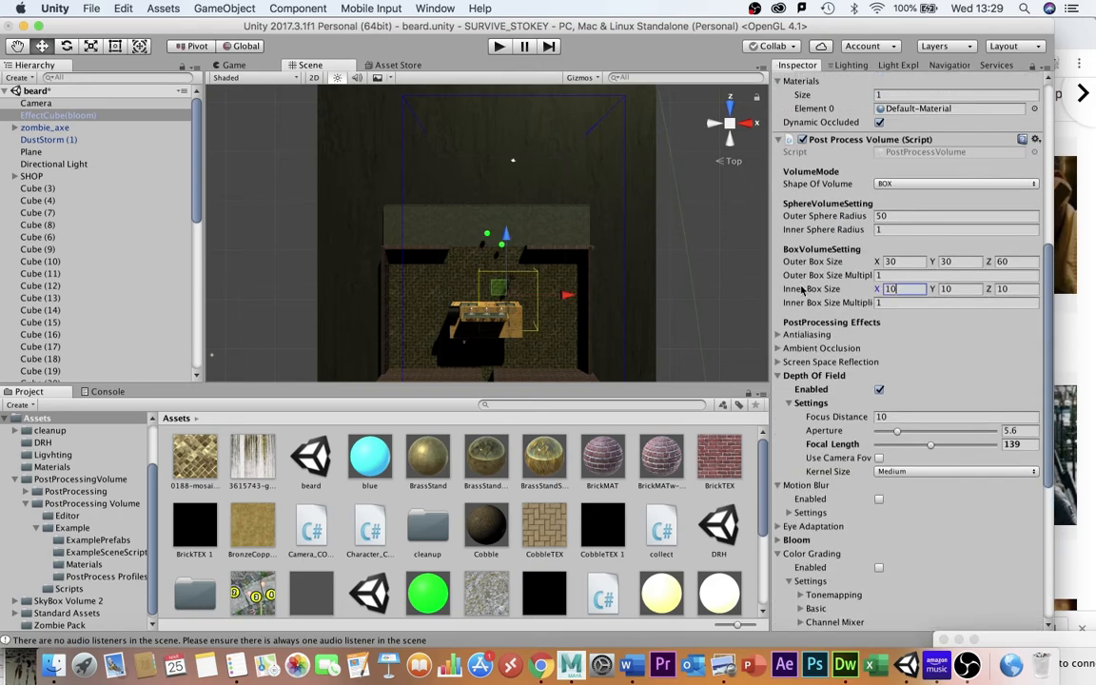
{"action": "type", "text": "3"}
{"action": "key", "text": "Tab"}
{"action": "type", "text": "3"}
{"action": "key", "text": "Tab"}
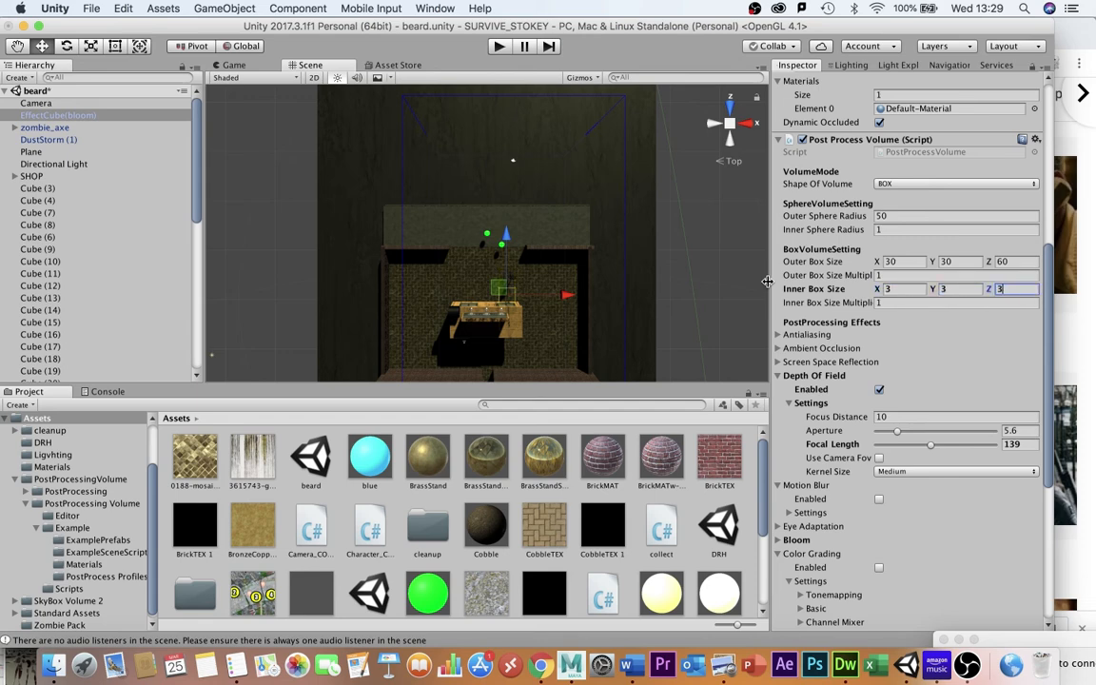
{"action": "type", "text": "3"}
{"action": "key", "text": "Return"}
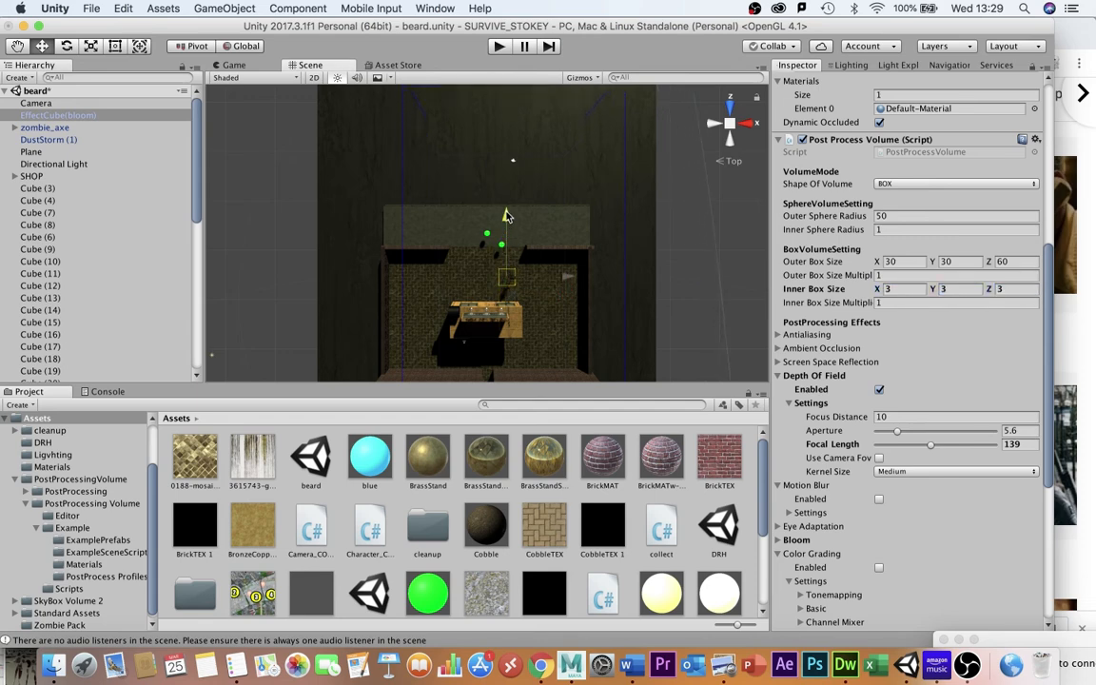
{"action": "key", "text": "f"}
{"action": "scroll", "coordinate": [549, 255], "scroll_direction": "up", "scroll_amount": 10}
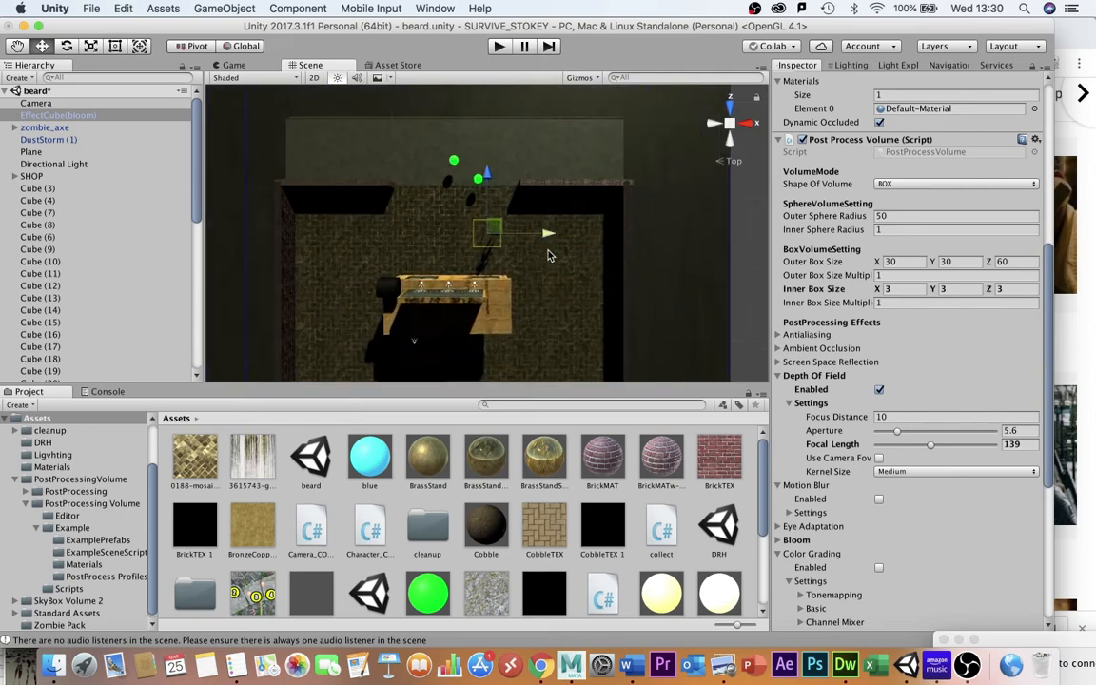
Adjust EffectCube(bloom)'s position over the green spheres in top view and enter Play mode.
{"action": "scroll", "coordinate": [549, 255], "scroll_direction": "up", "scroll_amount": 8}
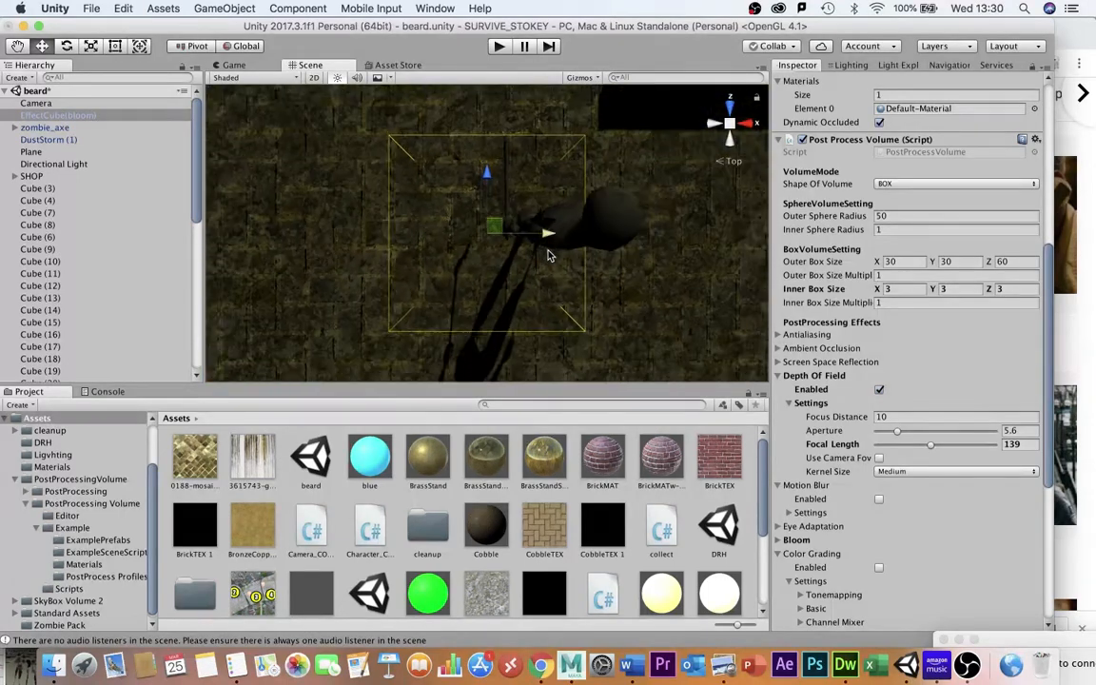
{"action": "left_click_drag", "start_coordinate": [551, 234], "coordinate": [607, 187]}
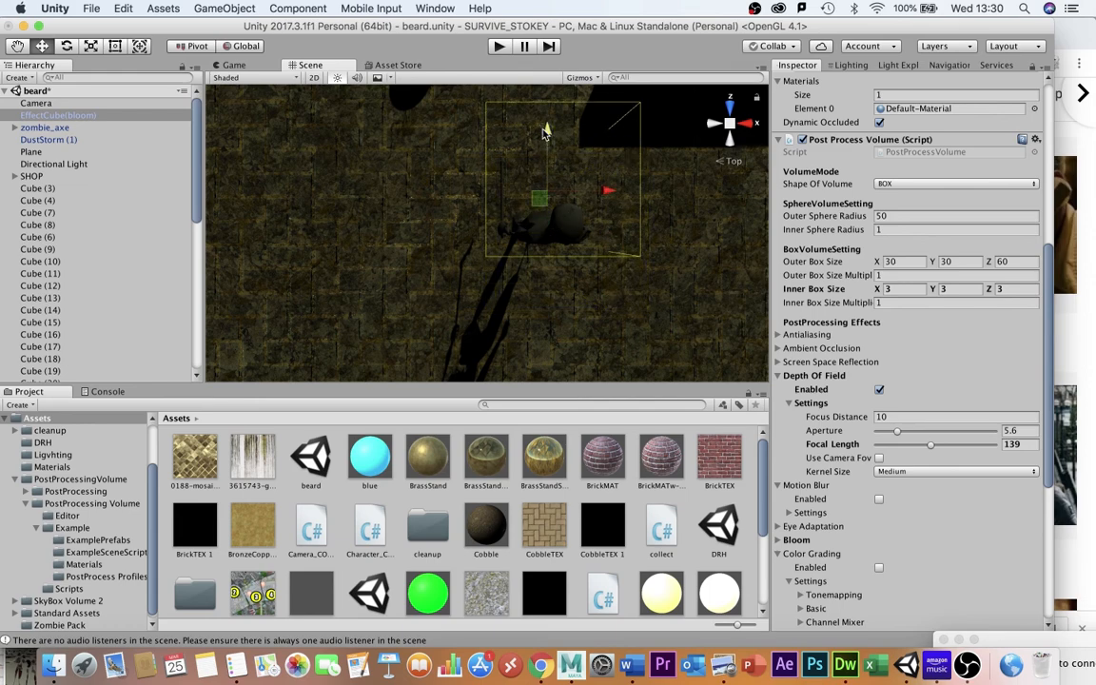
{"action": "left_click", "coordinate": [499, 47]}
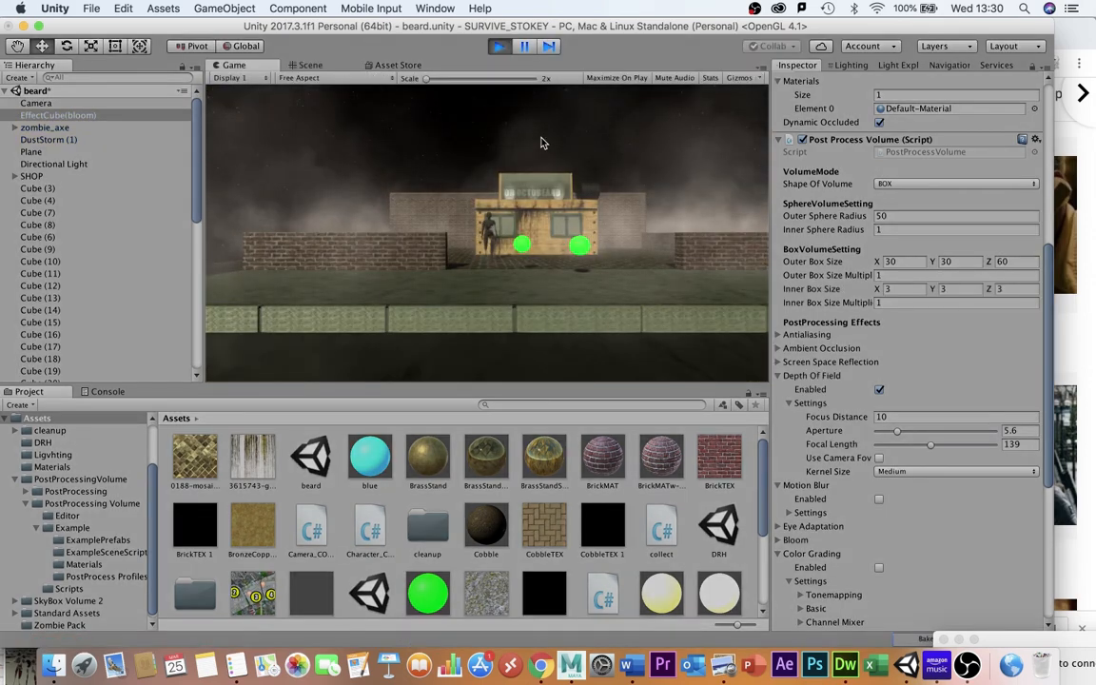
Walk the player toward the green spheres to test the depth of field effect, then exit Play mode.
{"action": "key", "text": "Up"}
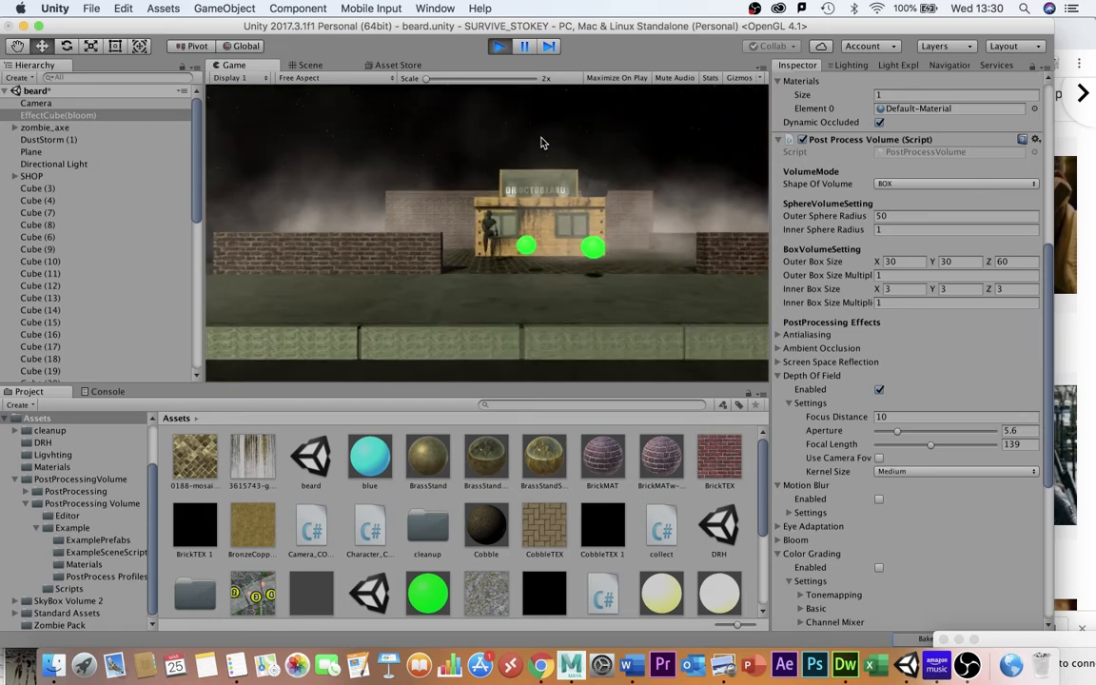
{"action": "key", "text": "Up"}
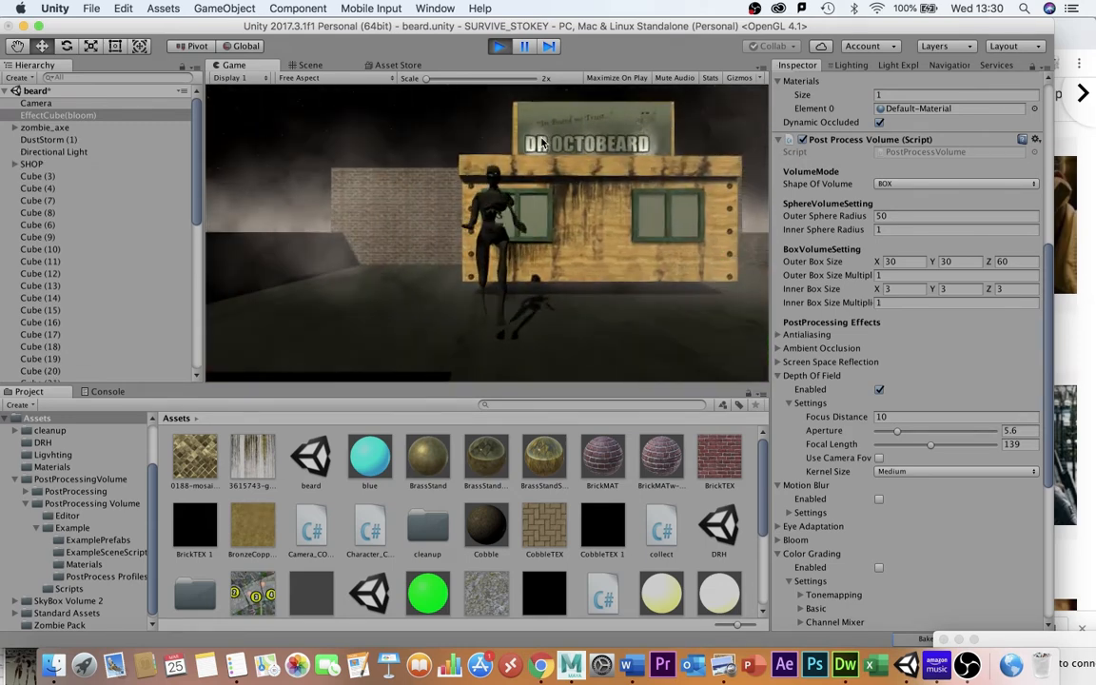
{"action": "key", "text": "Up"}
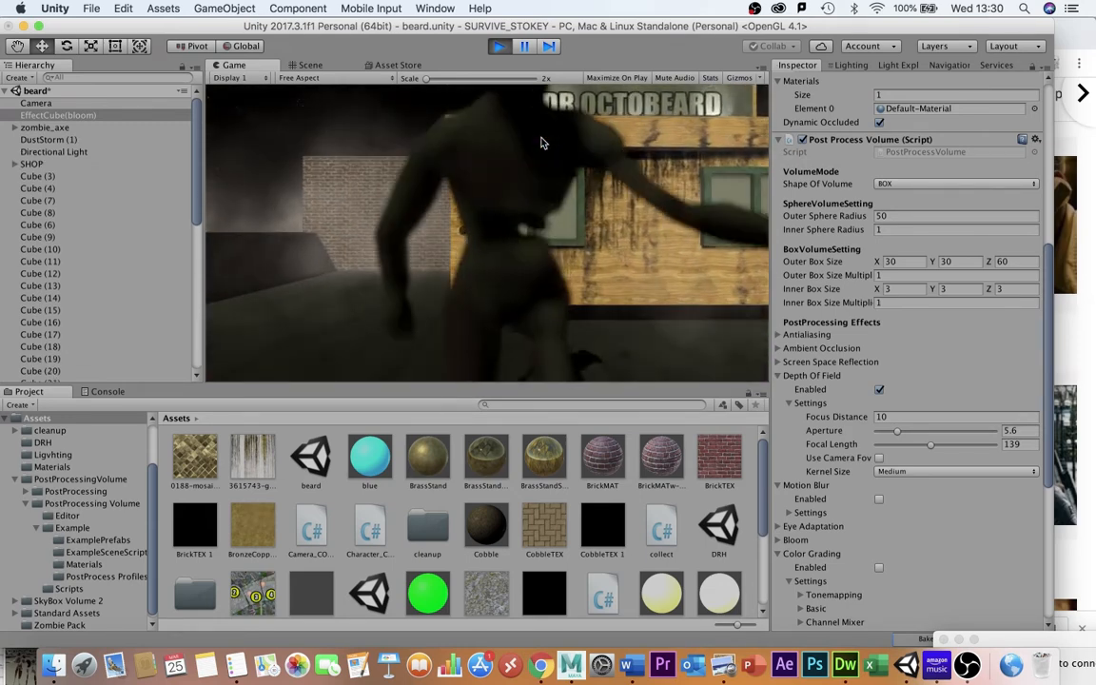
{"action": "key", "text": "Down"}
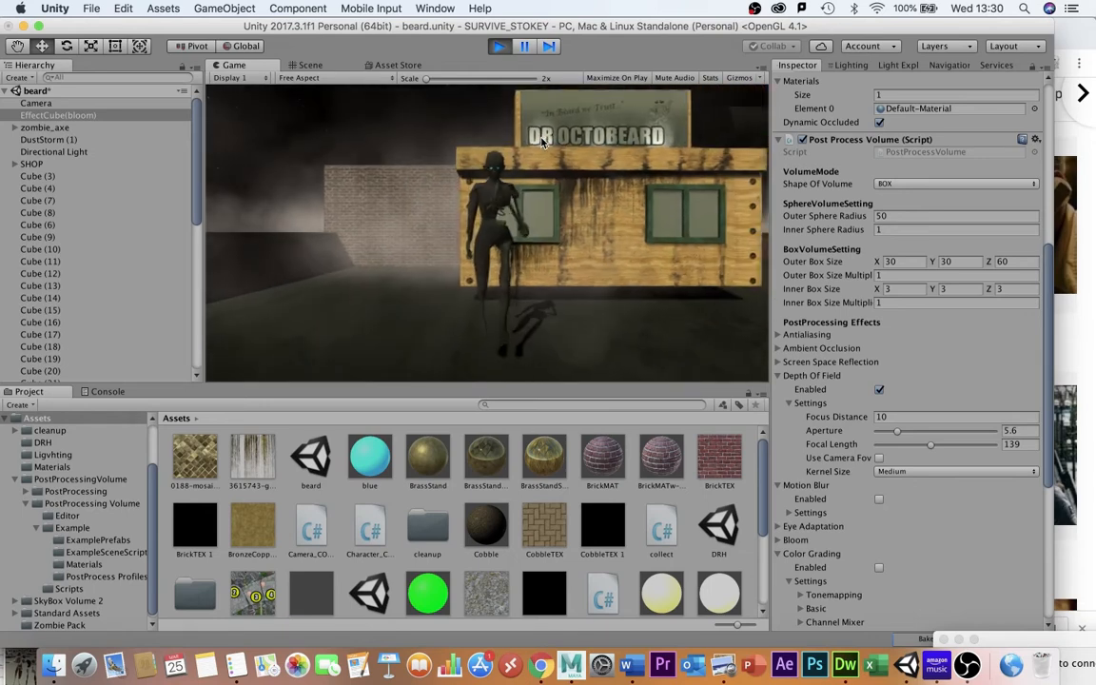
{"action": "key", "text": "Up"}
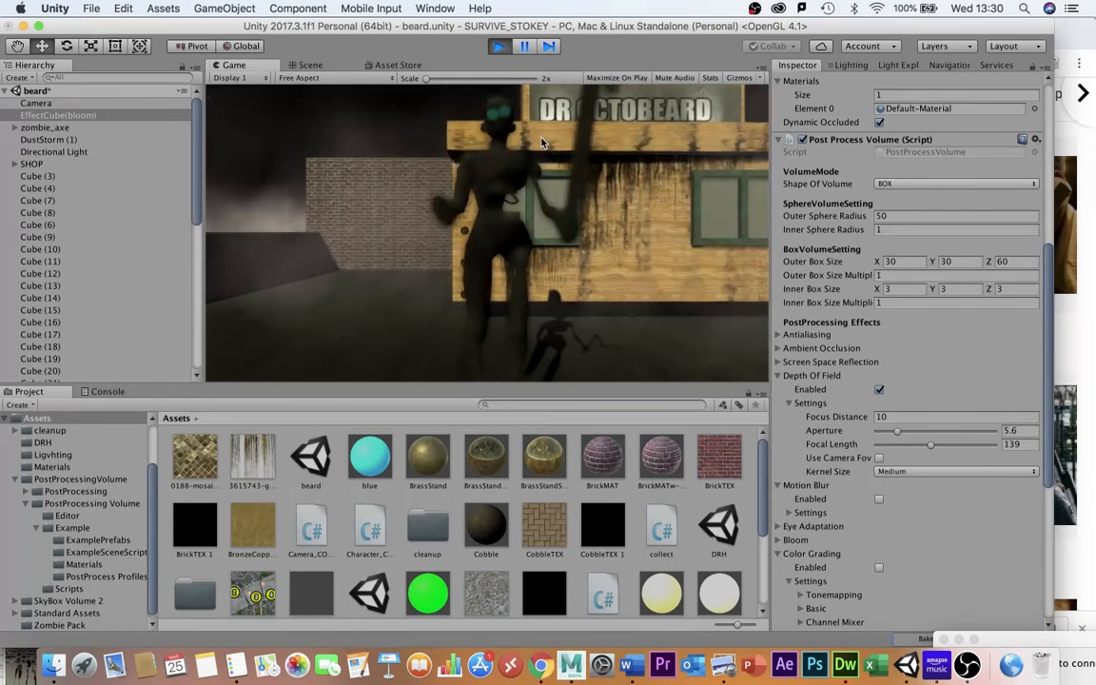
{"action": "key", "text": "super+p"}
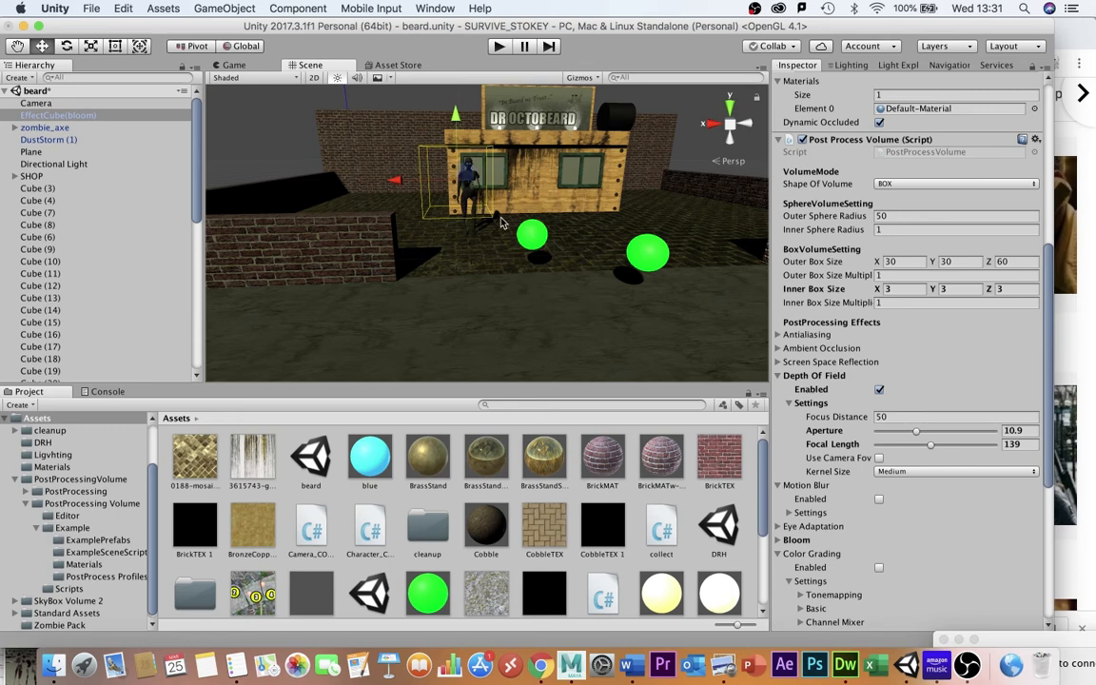
Make EffectCube(bloom) a child of zombie_axe so the volume follows the zombie, and enter Play mode.
{"action": "left_click_drag", "start_coordinate": [44, 115], "coordinate": [48, 128]}
{"action": "left_click", "coordinate": [53, 116]}
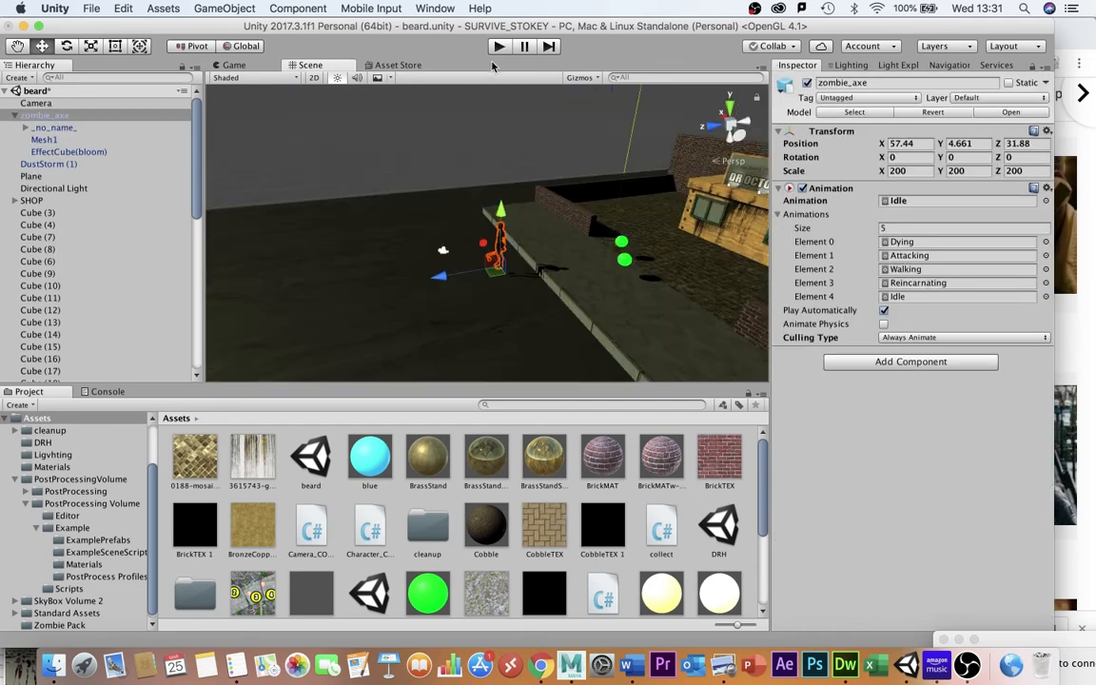
{"action": "left_click", "coordinate": [497, 52]}
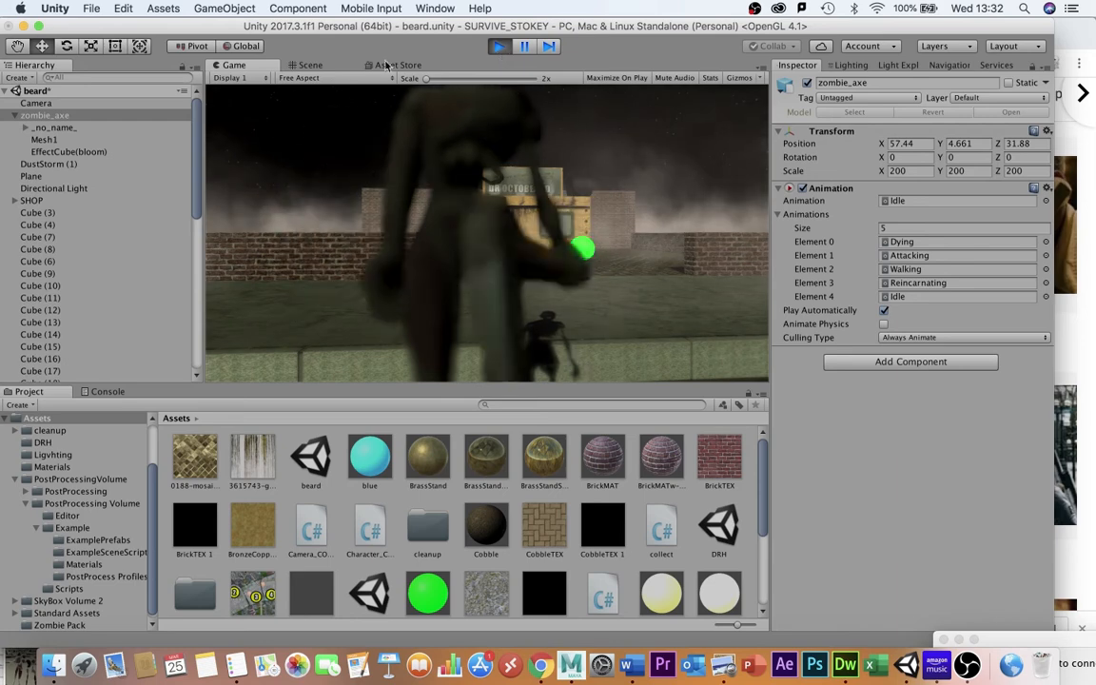
Select EffectCube(bloom) during play to inspect its depth of field around the zombie, exit Play mode and return to Unity.
{"action": "left_click", "coordinate": [65, 152]}
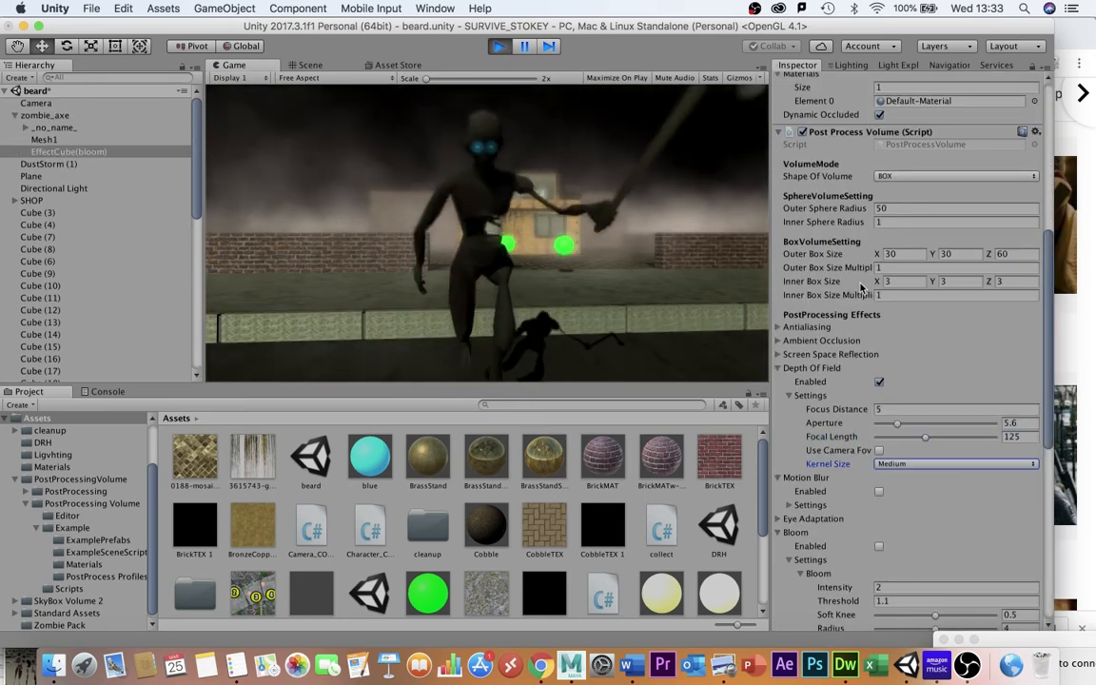
{"action": "left_click", "coordinate": [548, 249]}
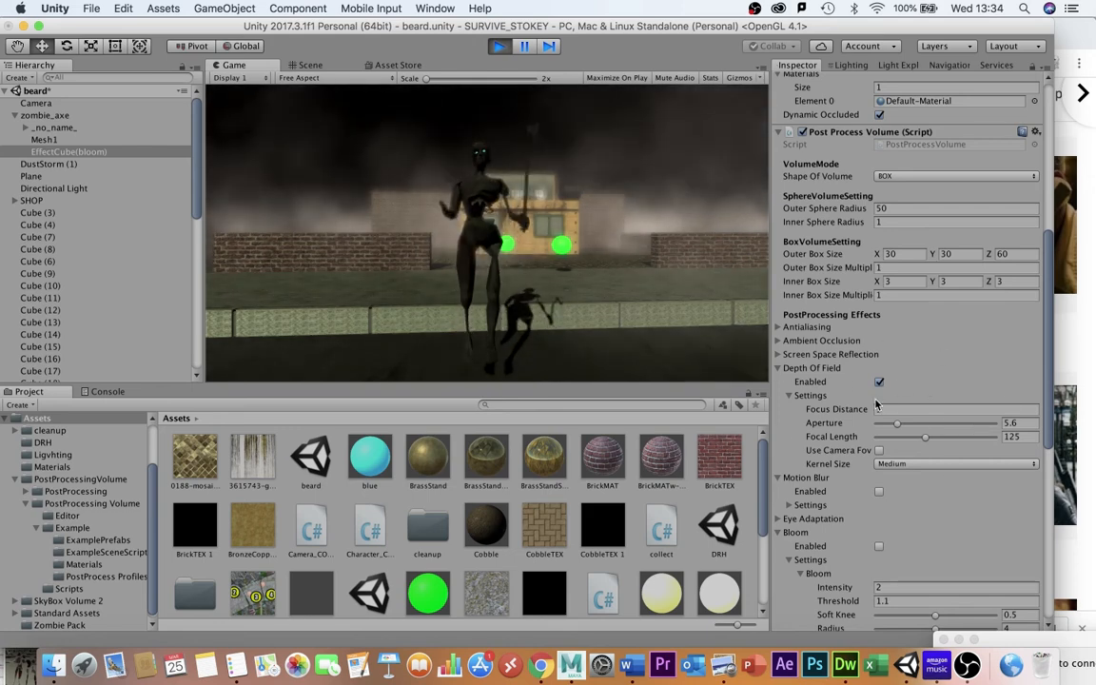
{"action": "key", "text": "super+p"}
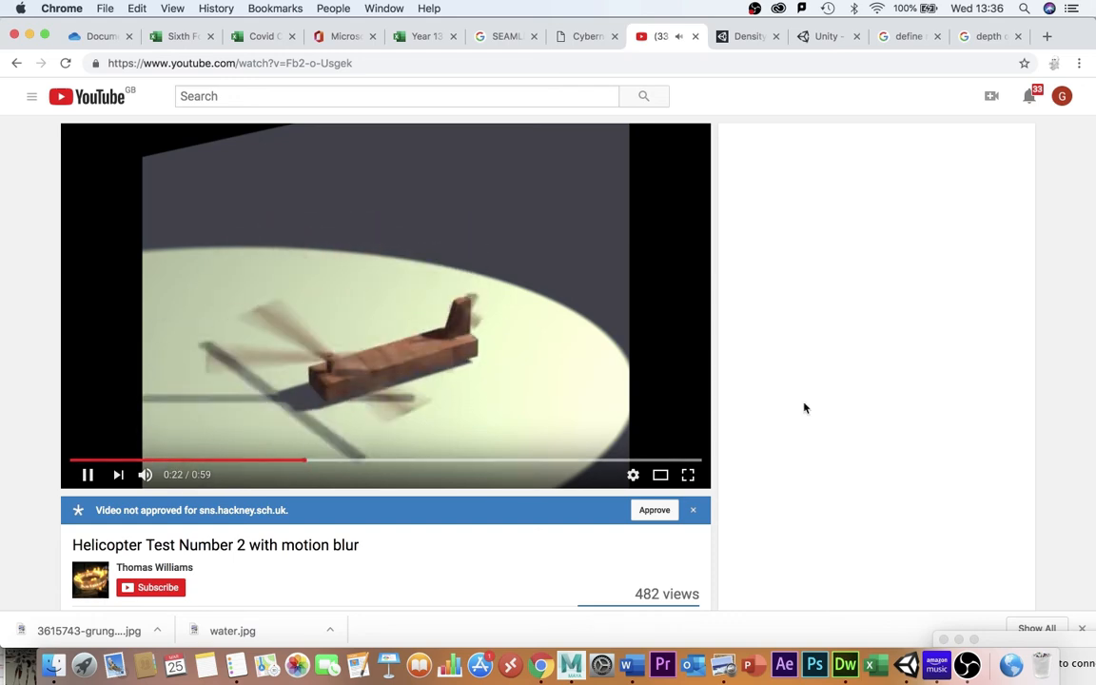
{"action": "left_click", "coordinate": [906, 664]}
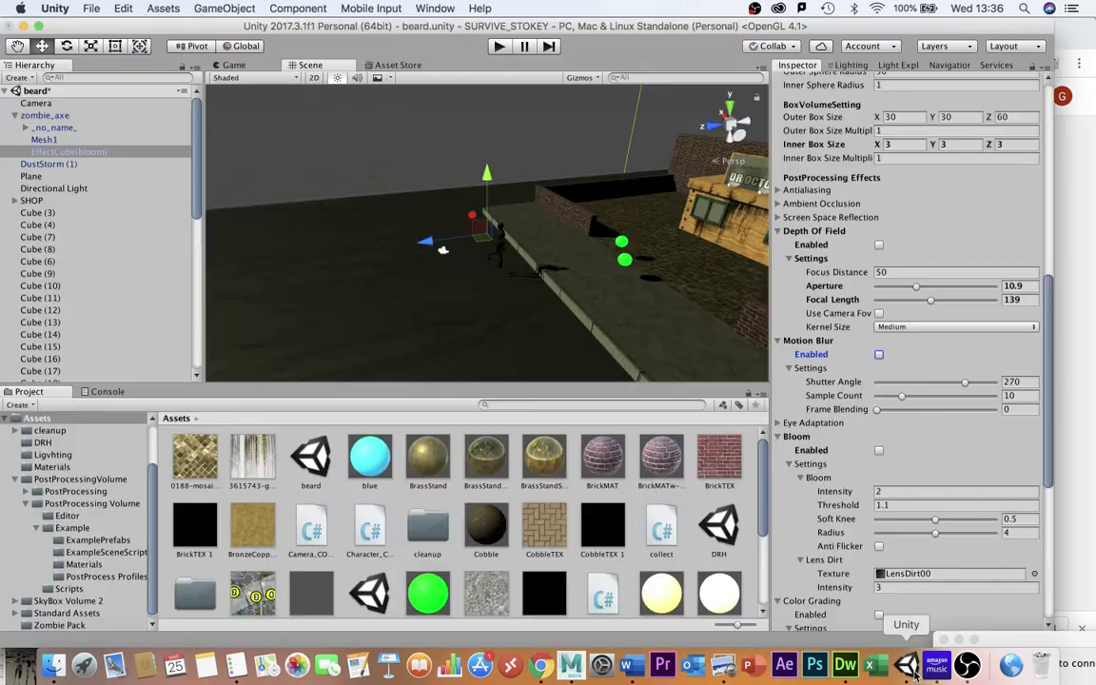